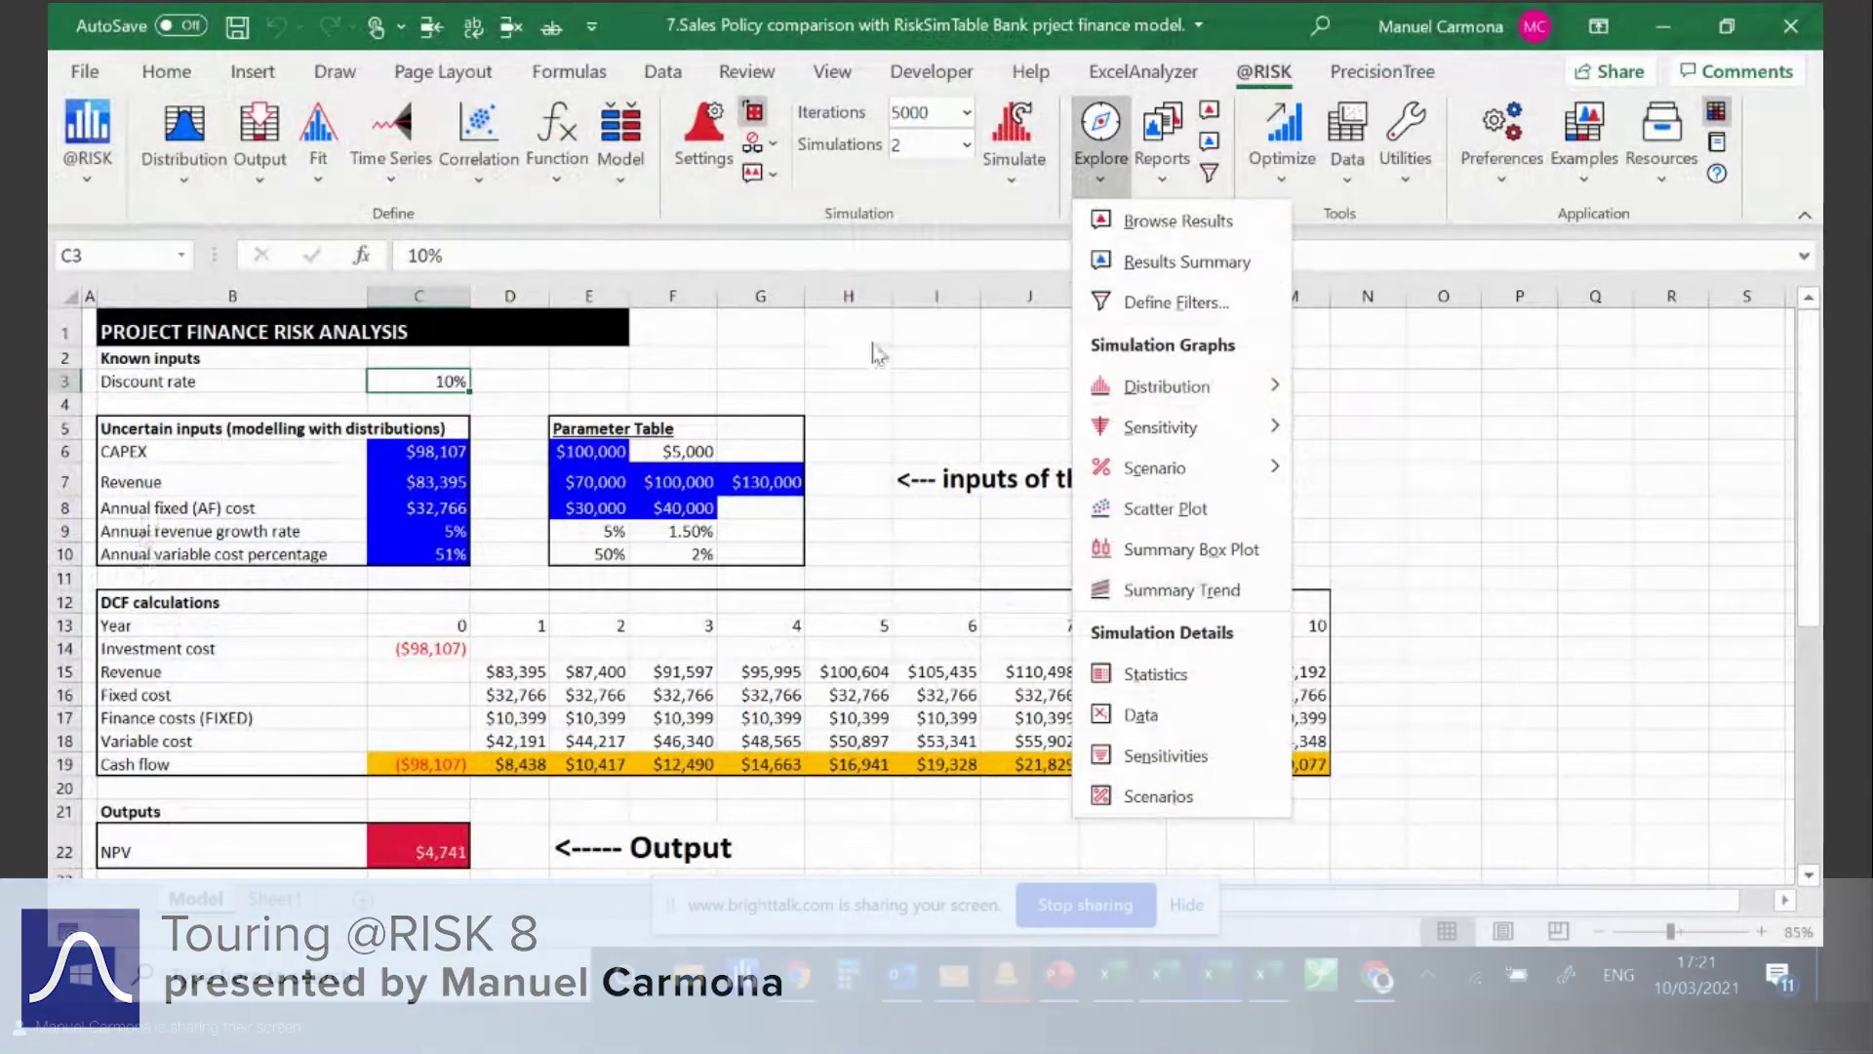
Dismiss the Explore options and select the CAPEX cell C6 on the Model sheet.
left_click(168, 176)
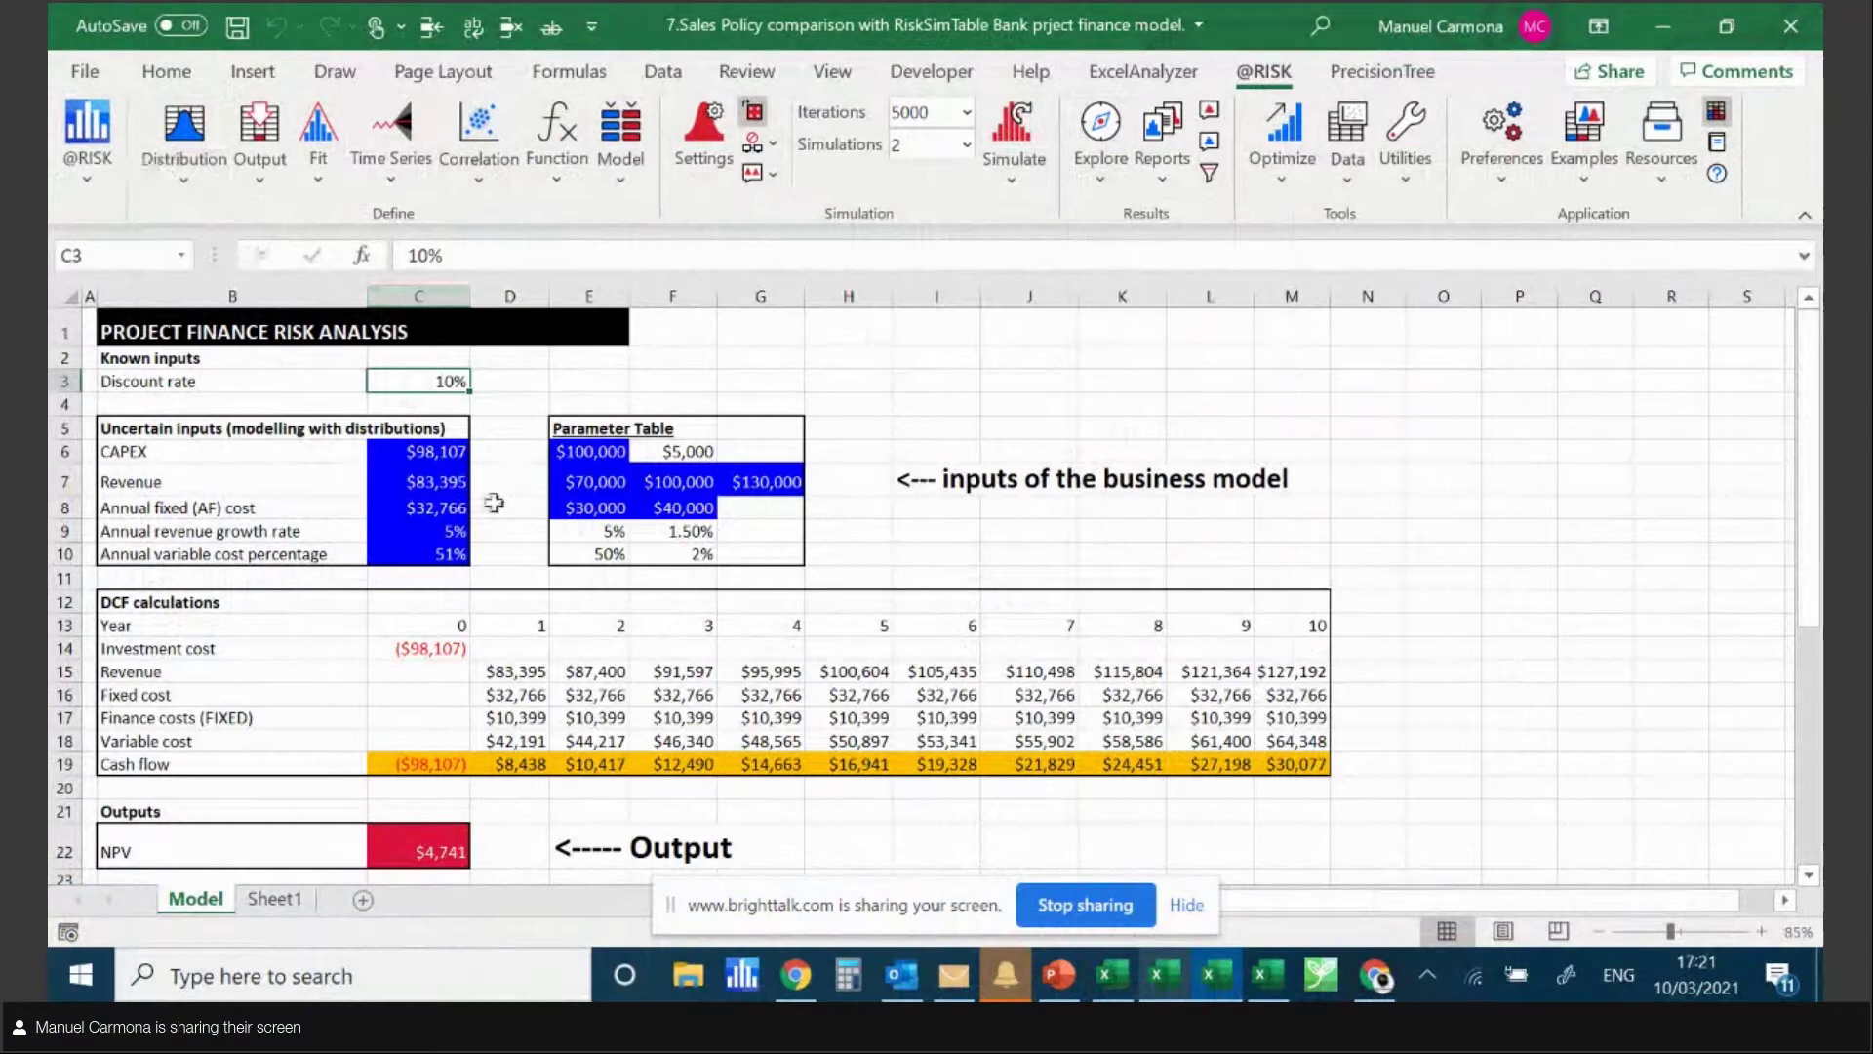
left_click(448, 451)
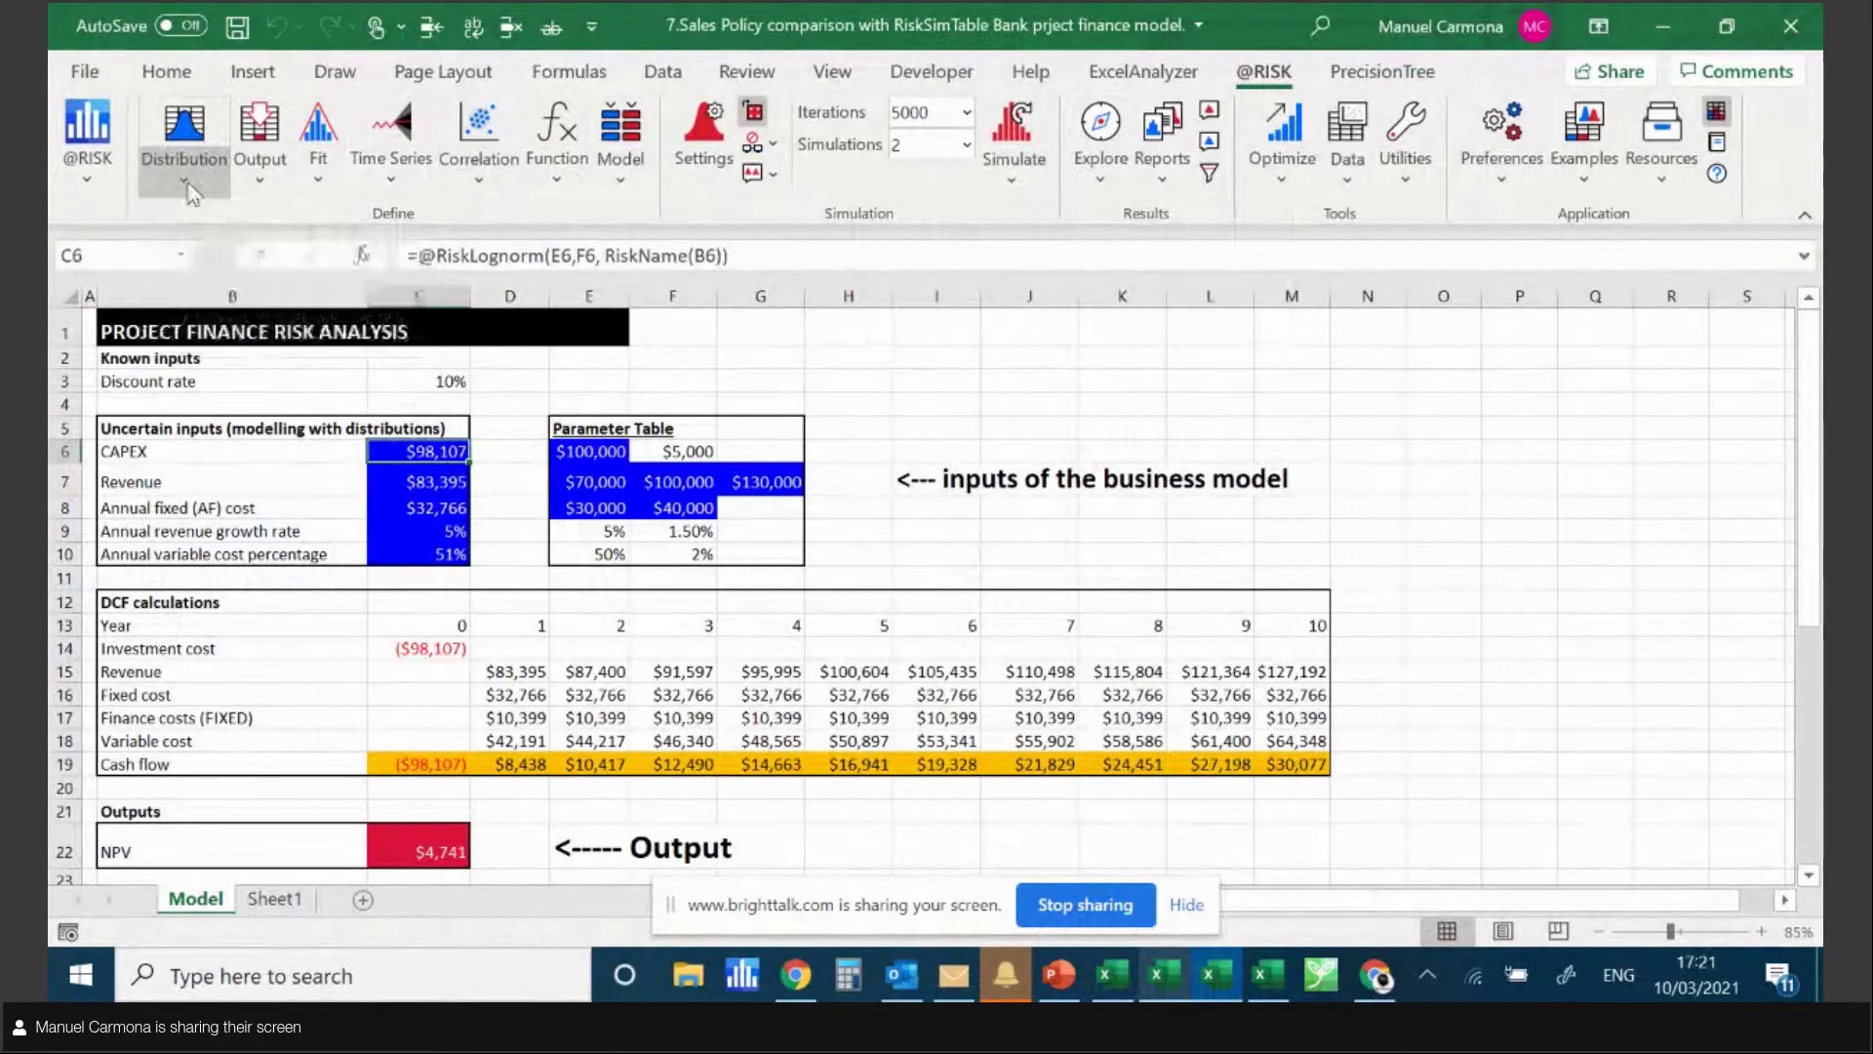
Open CAPEX's Lognorm distribution definition and browse All functions without changing it.
left_click(174, 186)
left_click(207, 218)
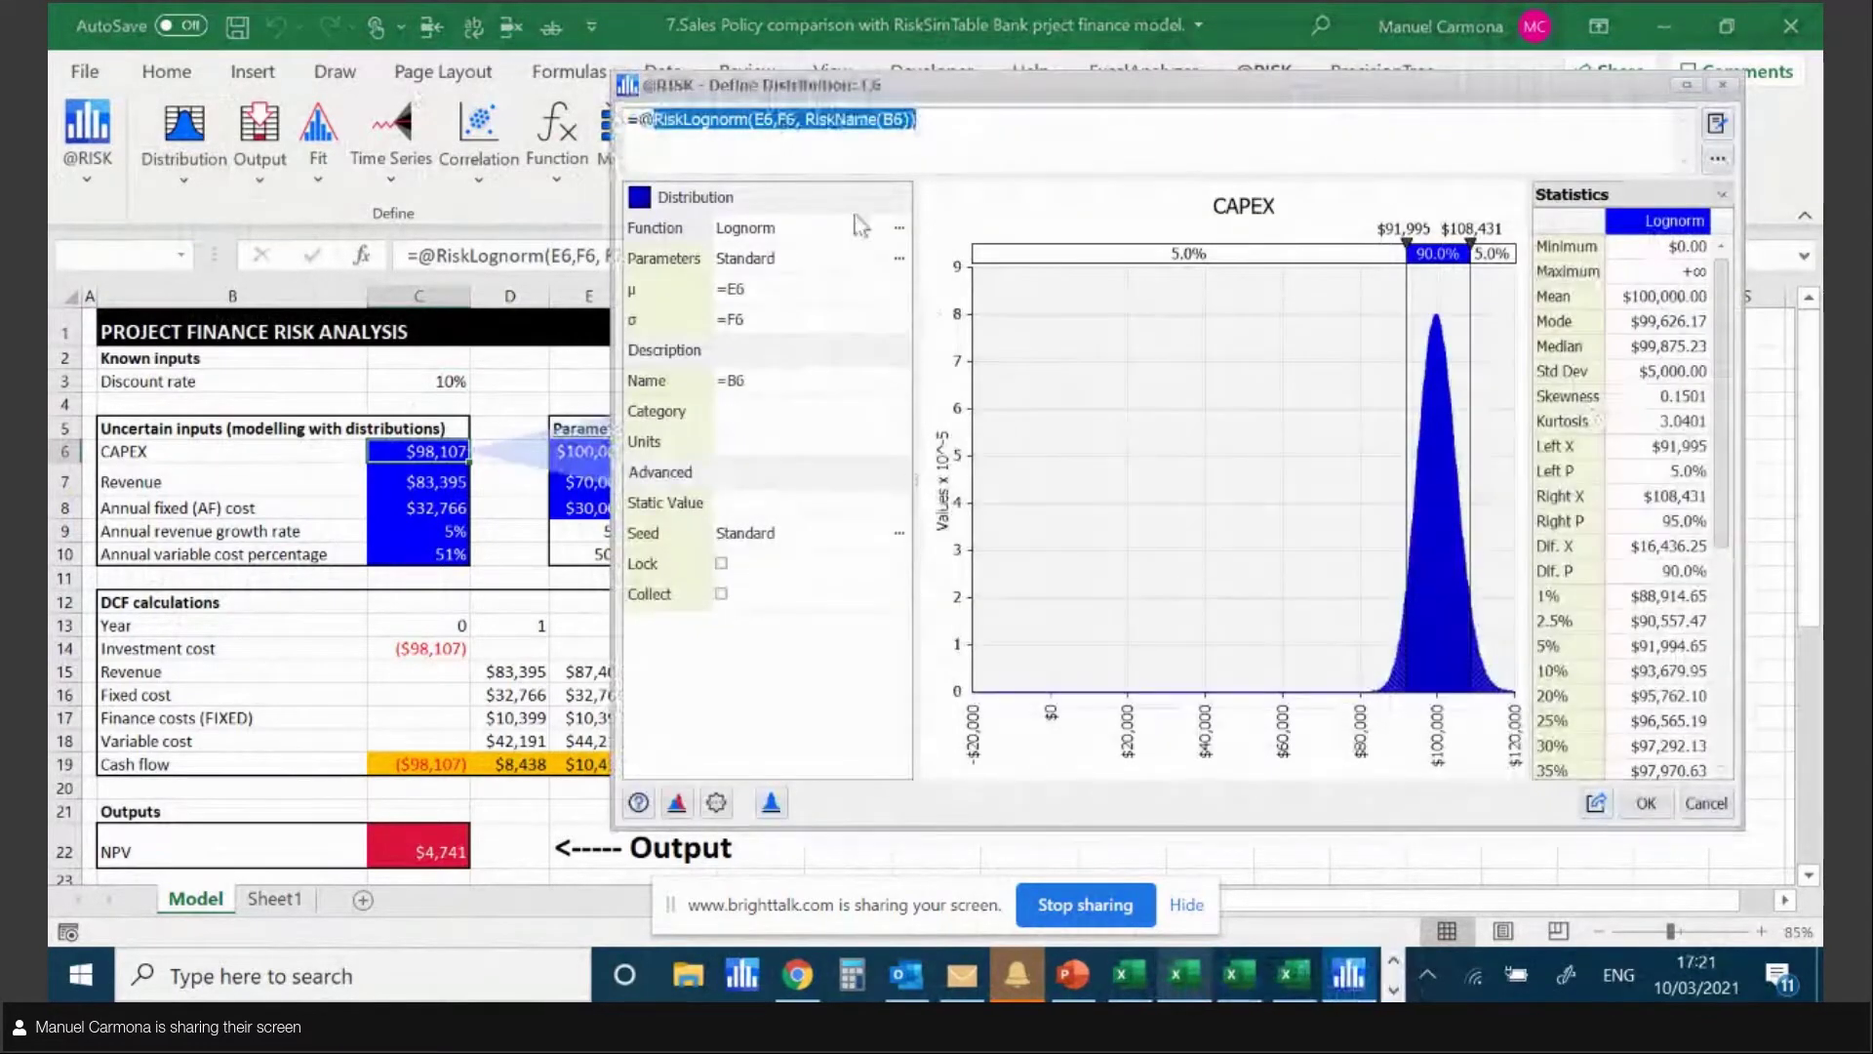
left_click(903, 229)
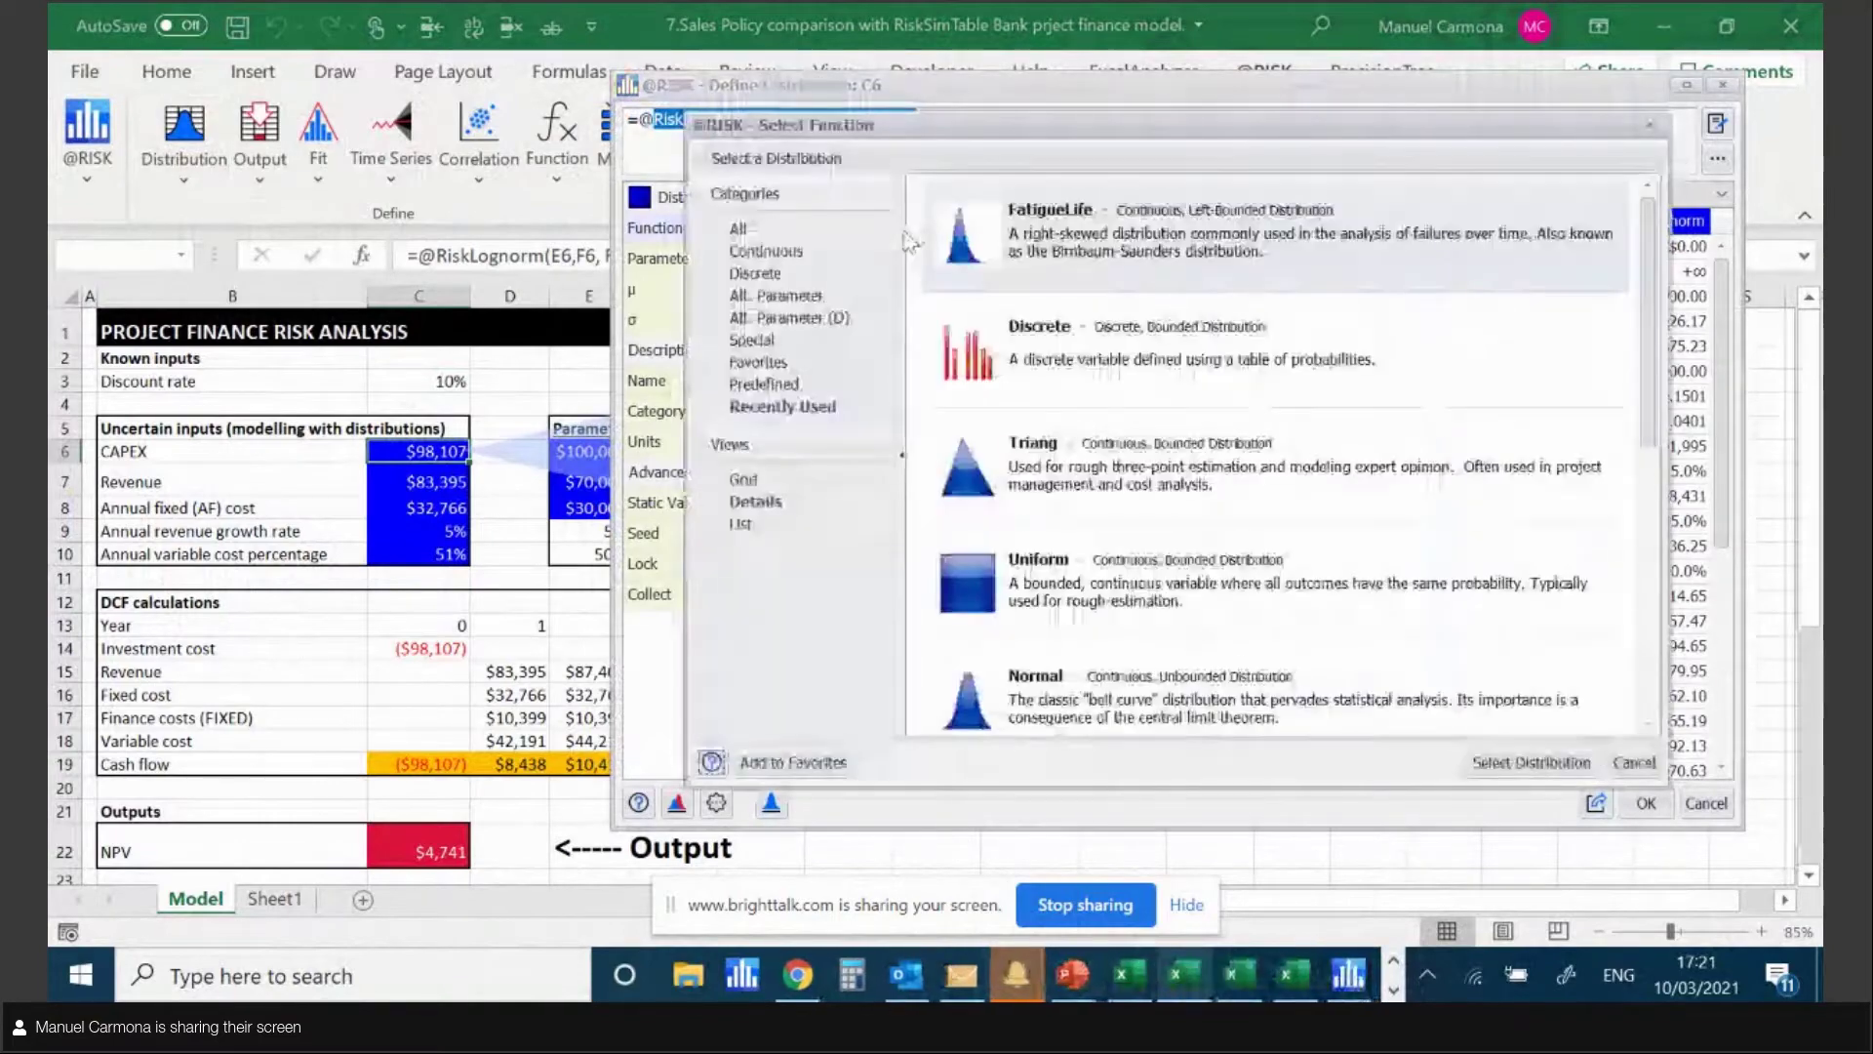
left_click(739, 228)
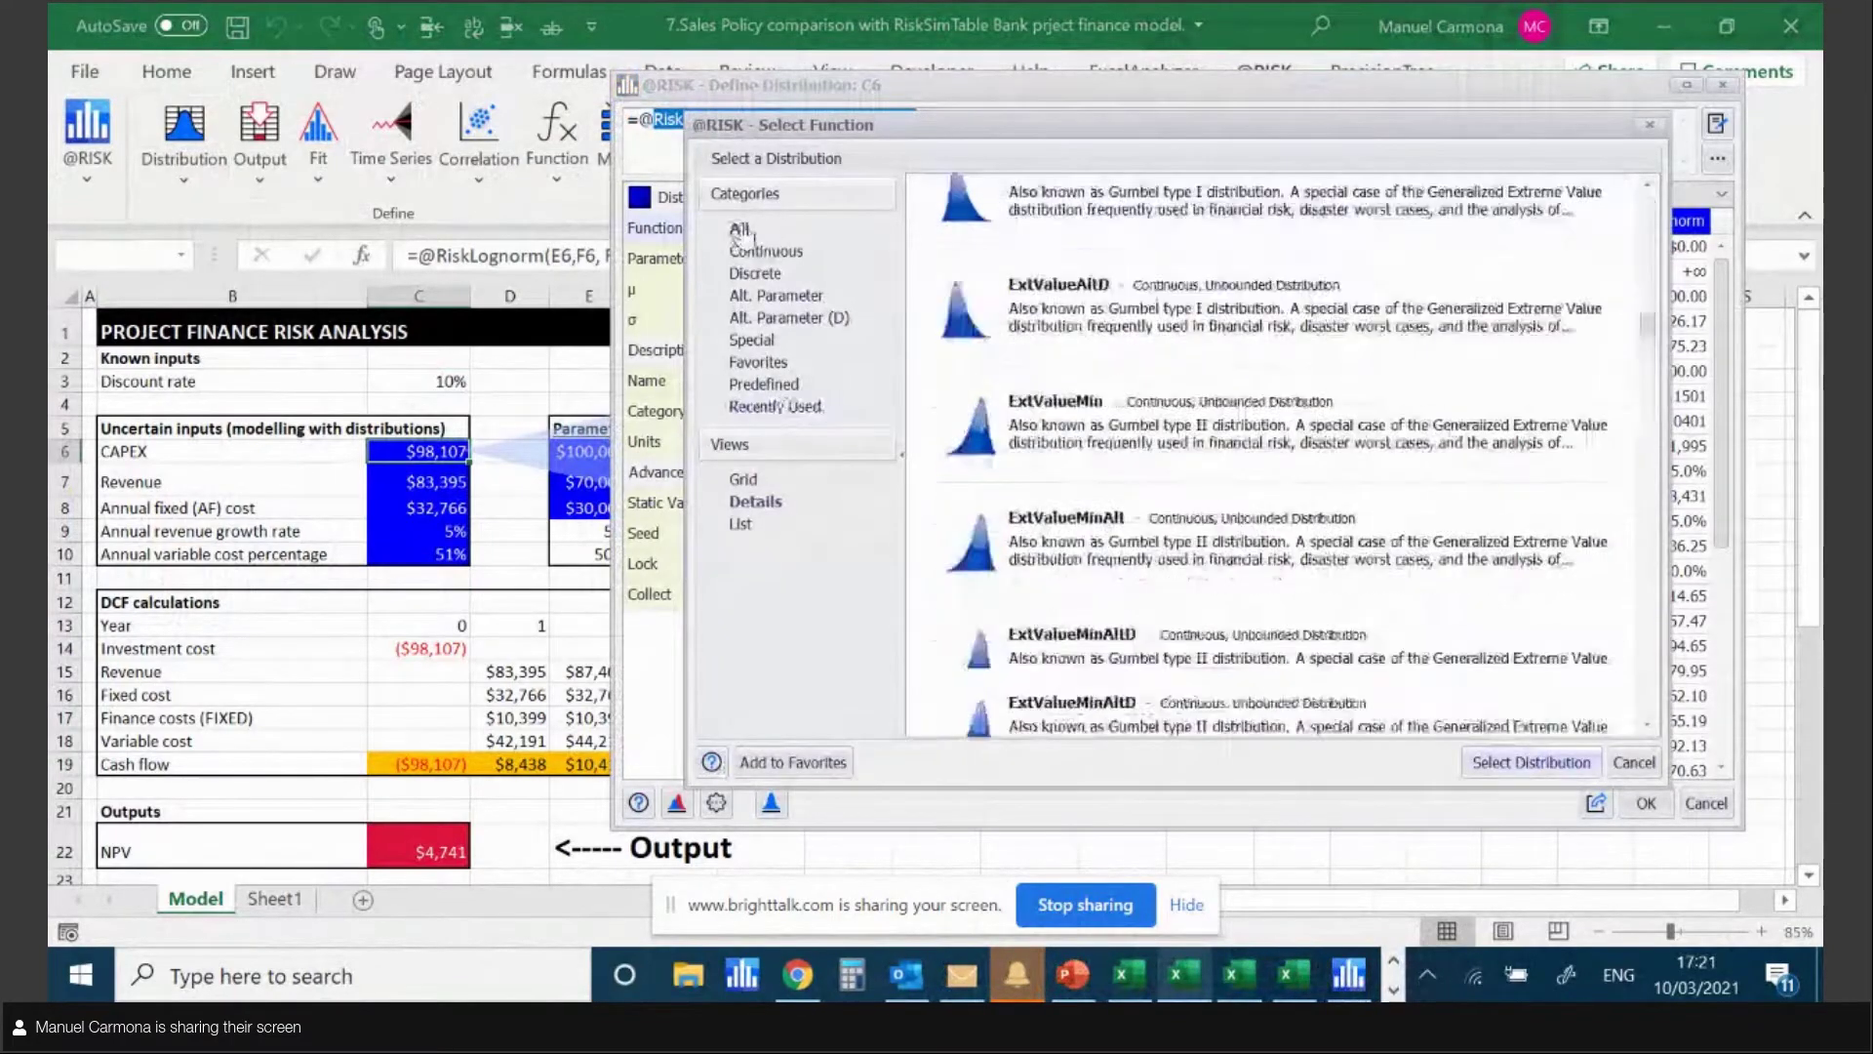
left_click_drag(1649, 352, 1657, 712)
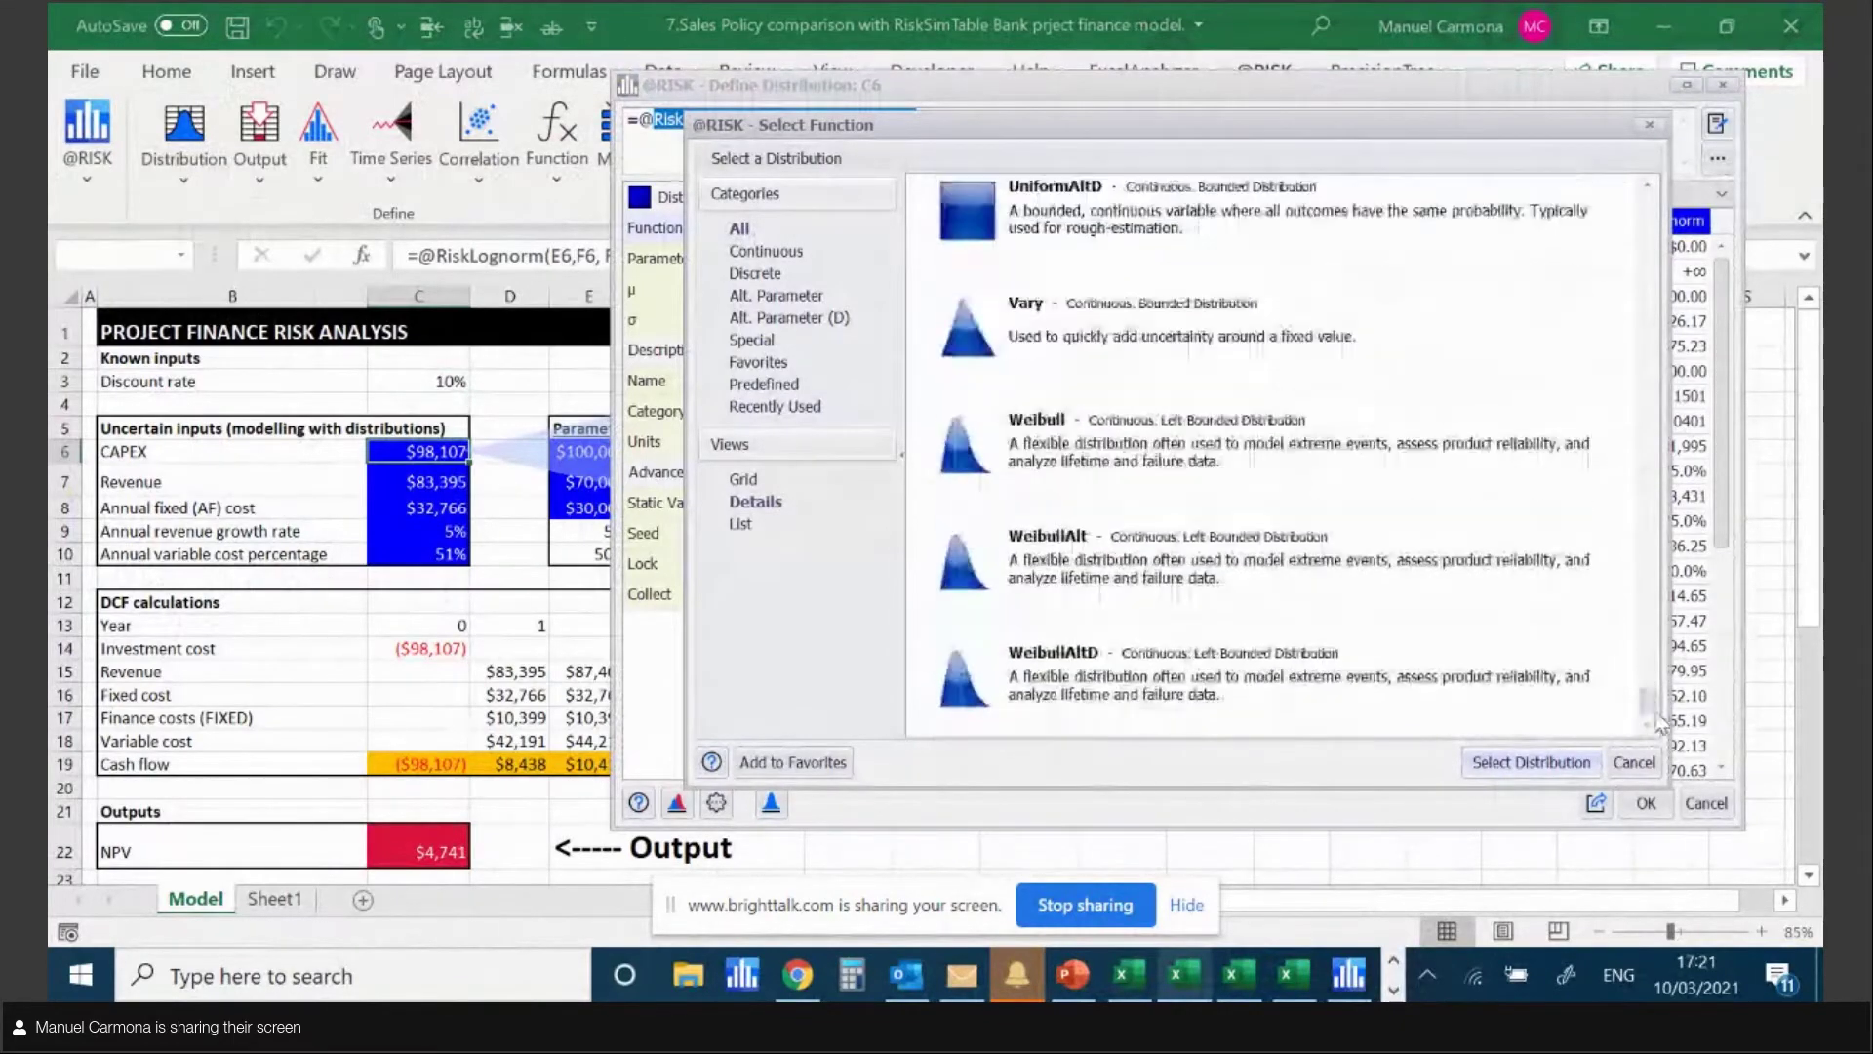
left_click(1649, 763)
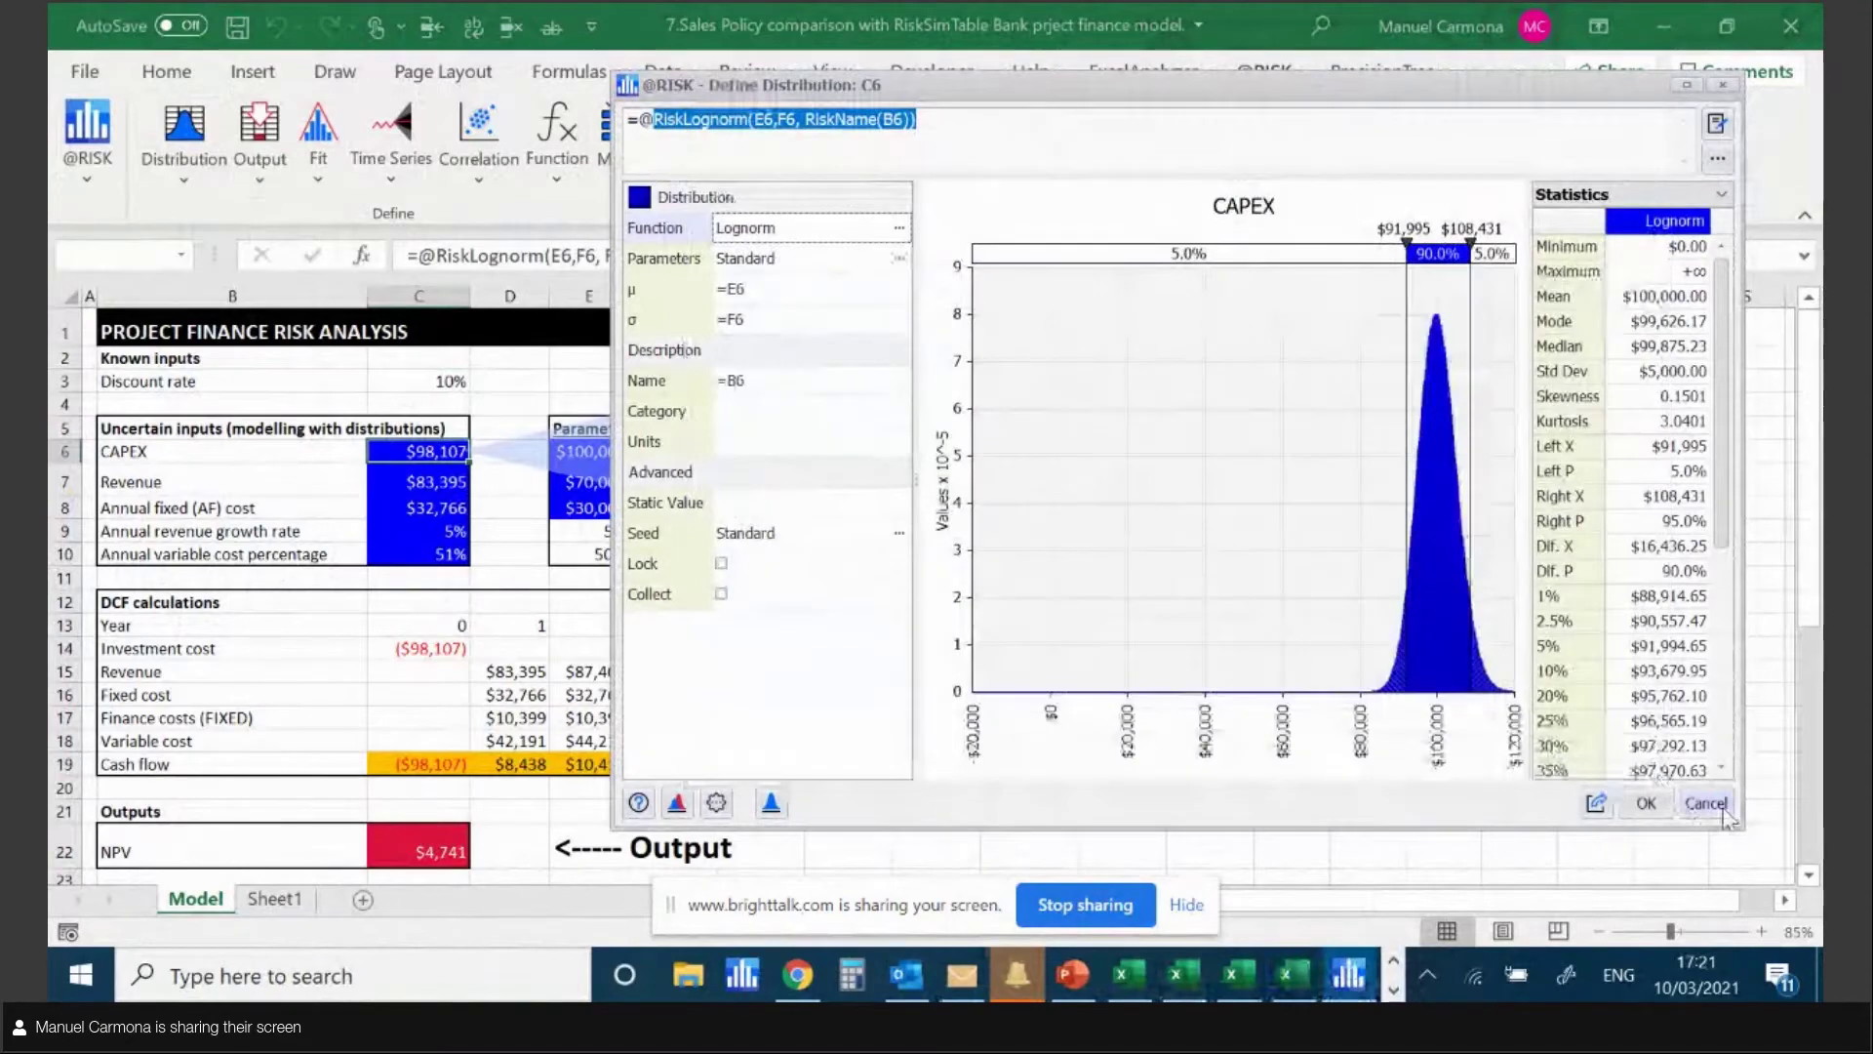
Cancel the CAPEX Define Distribution window to return to the worksheet.
left_click(1646, 803)
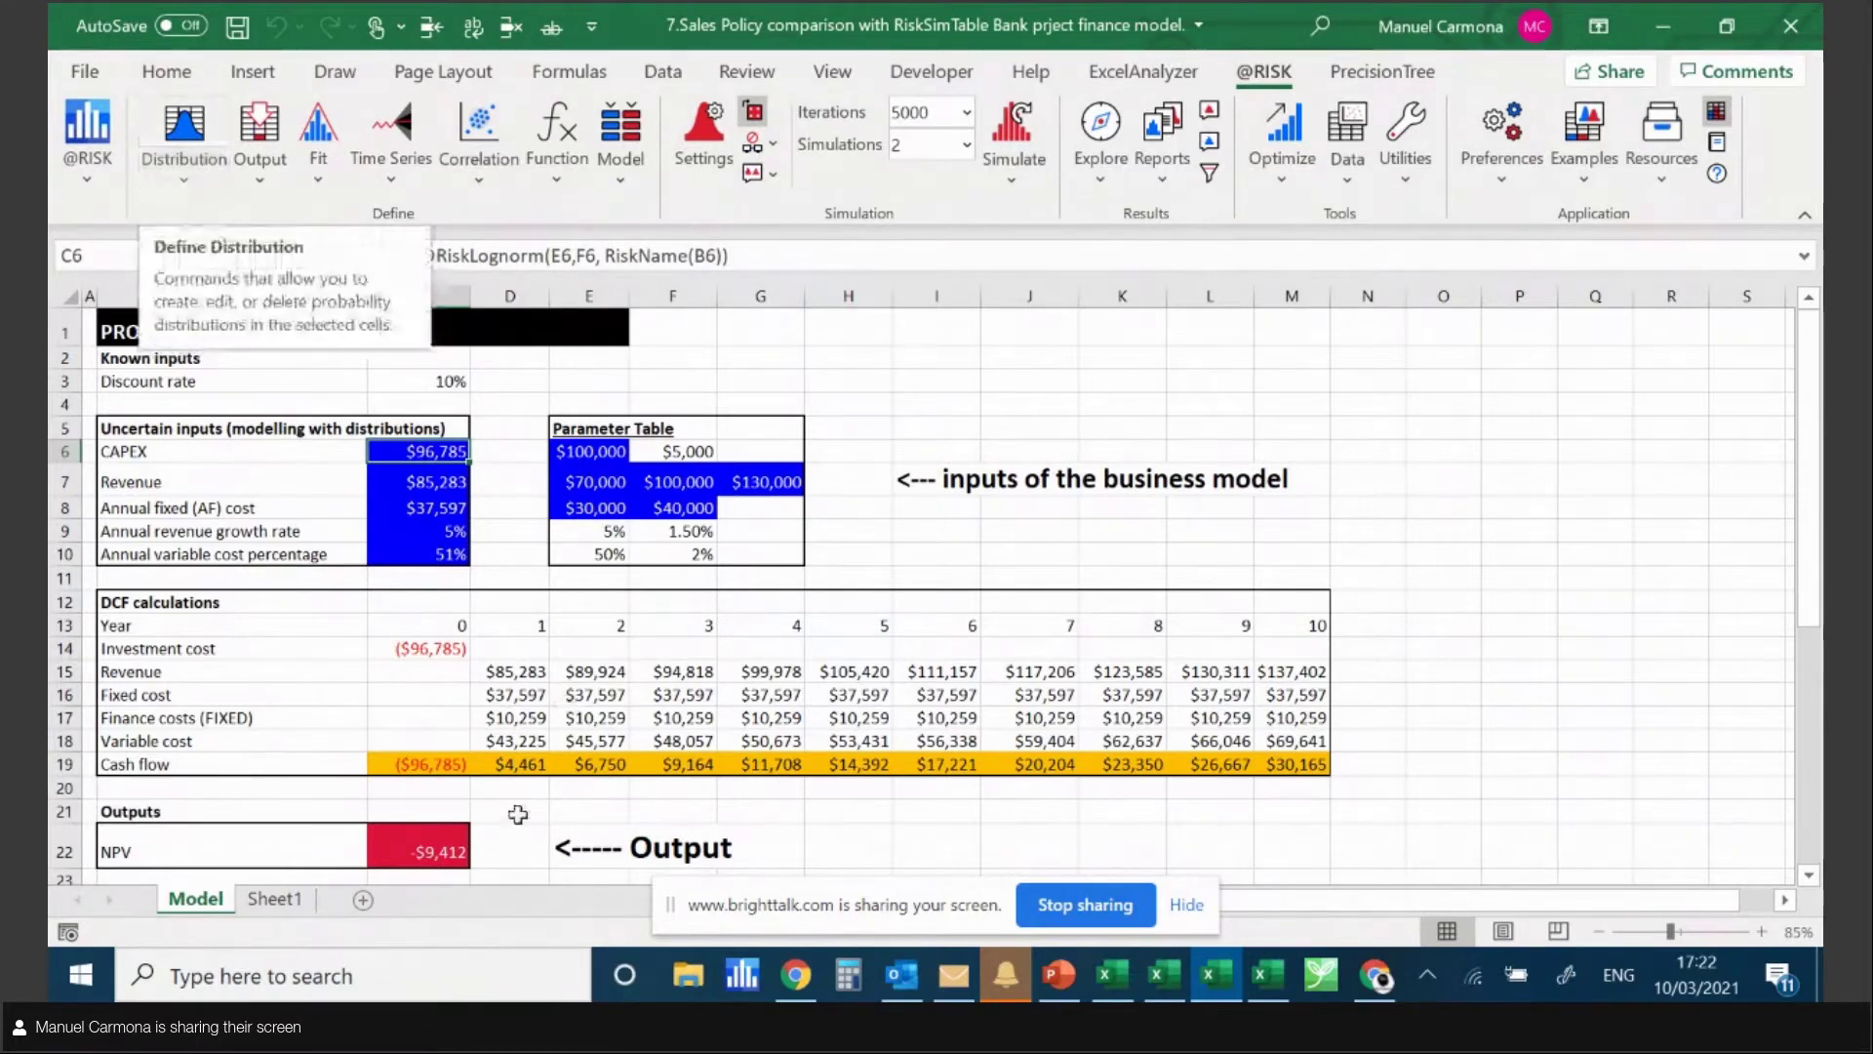
left_click(464, 841)
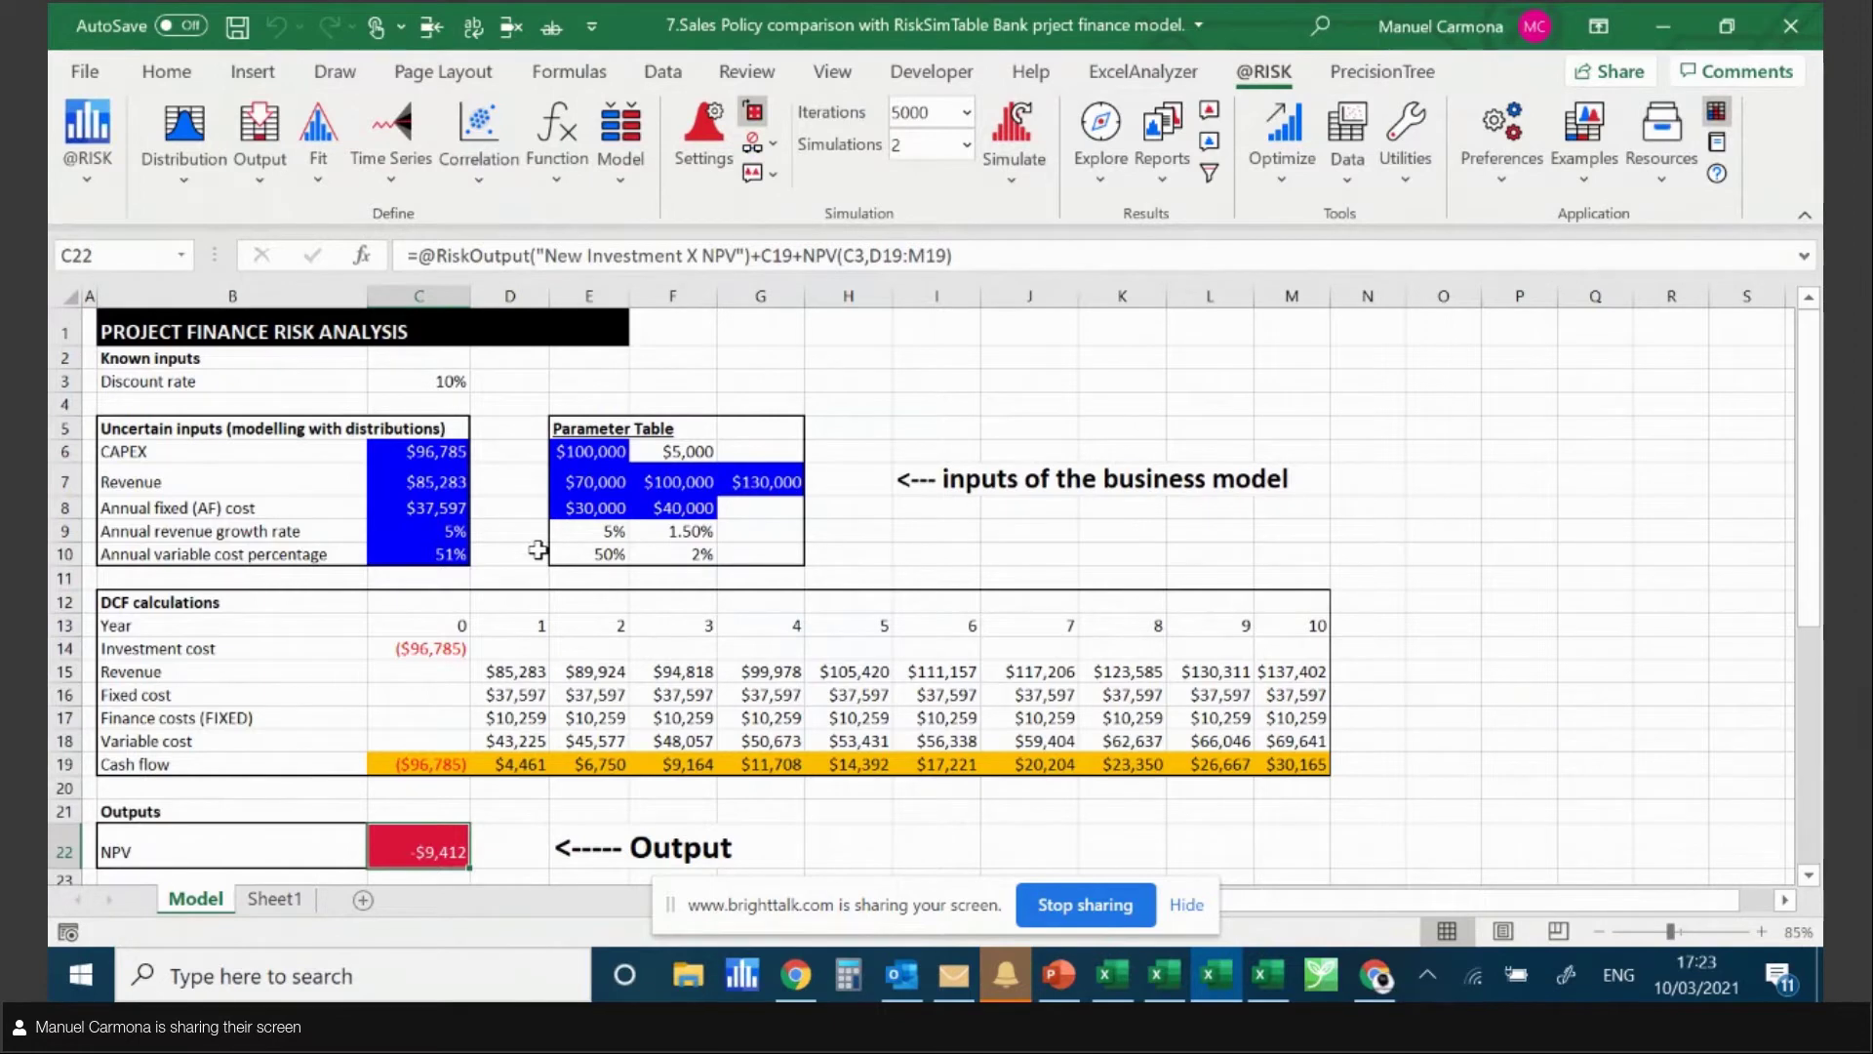
left_click(119, 336)
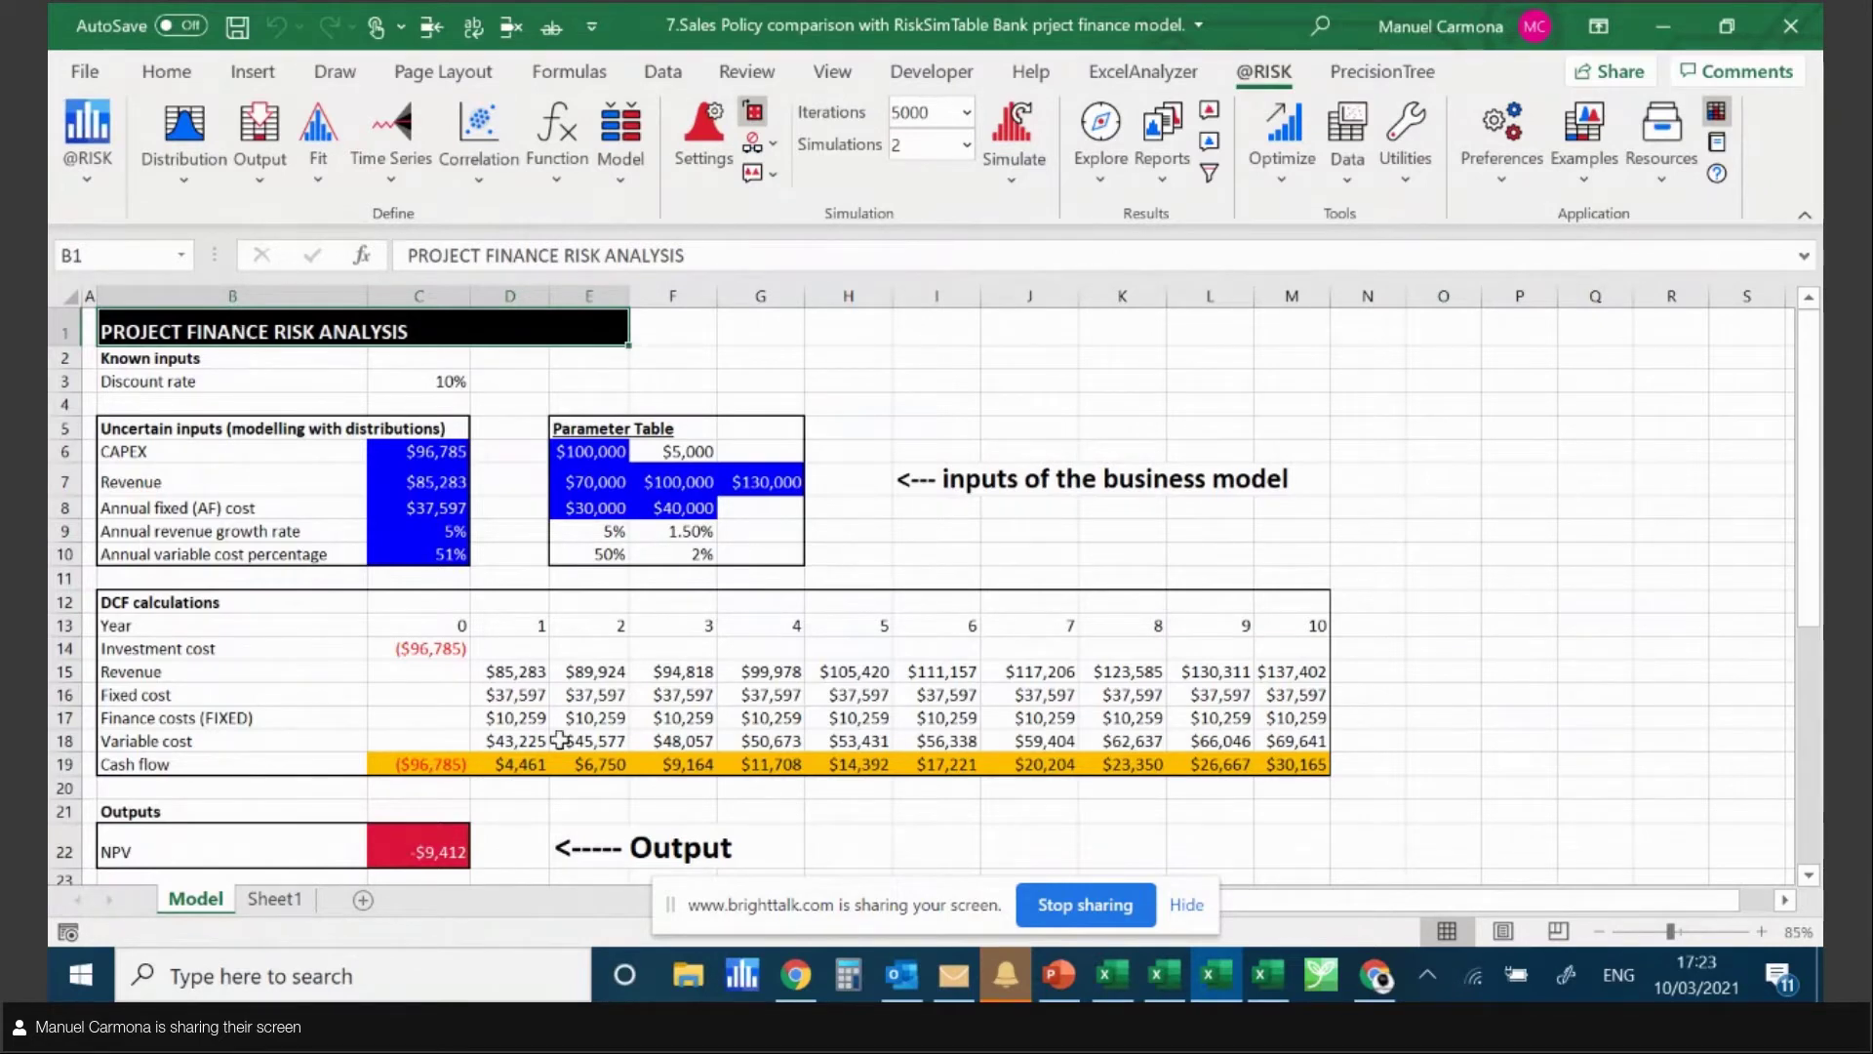
left_click(441, 454)
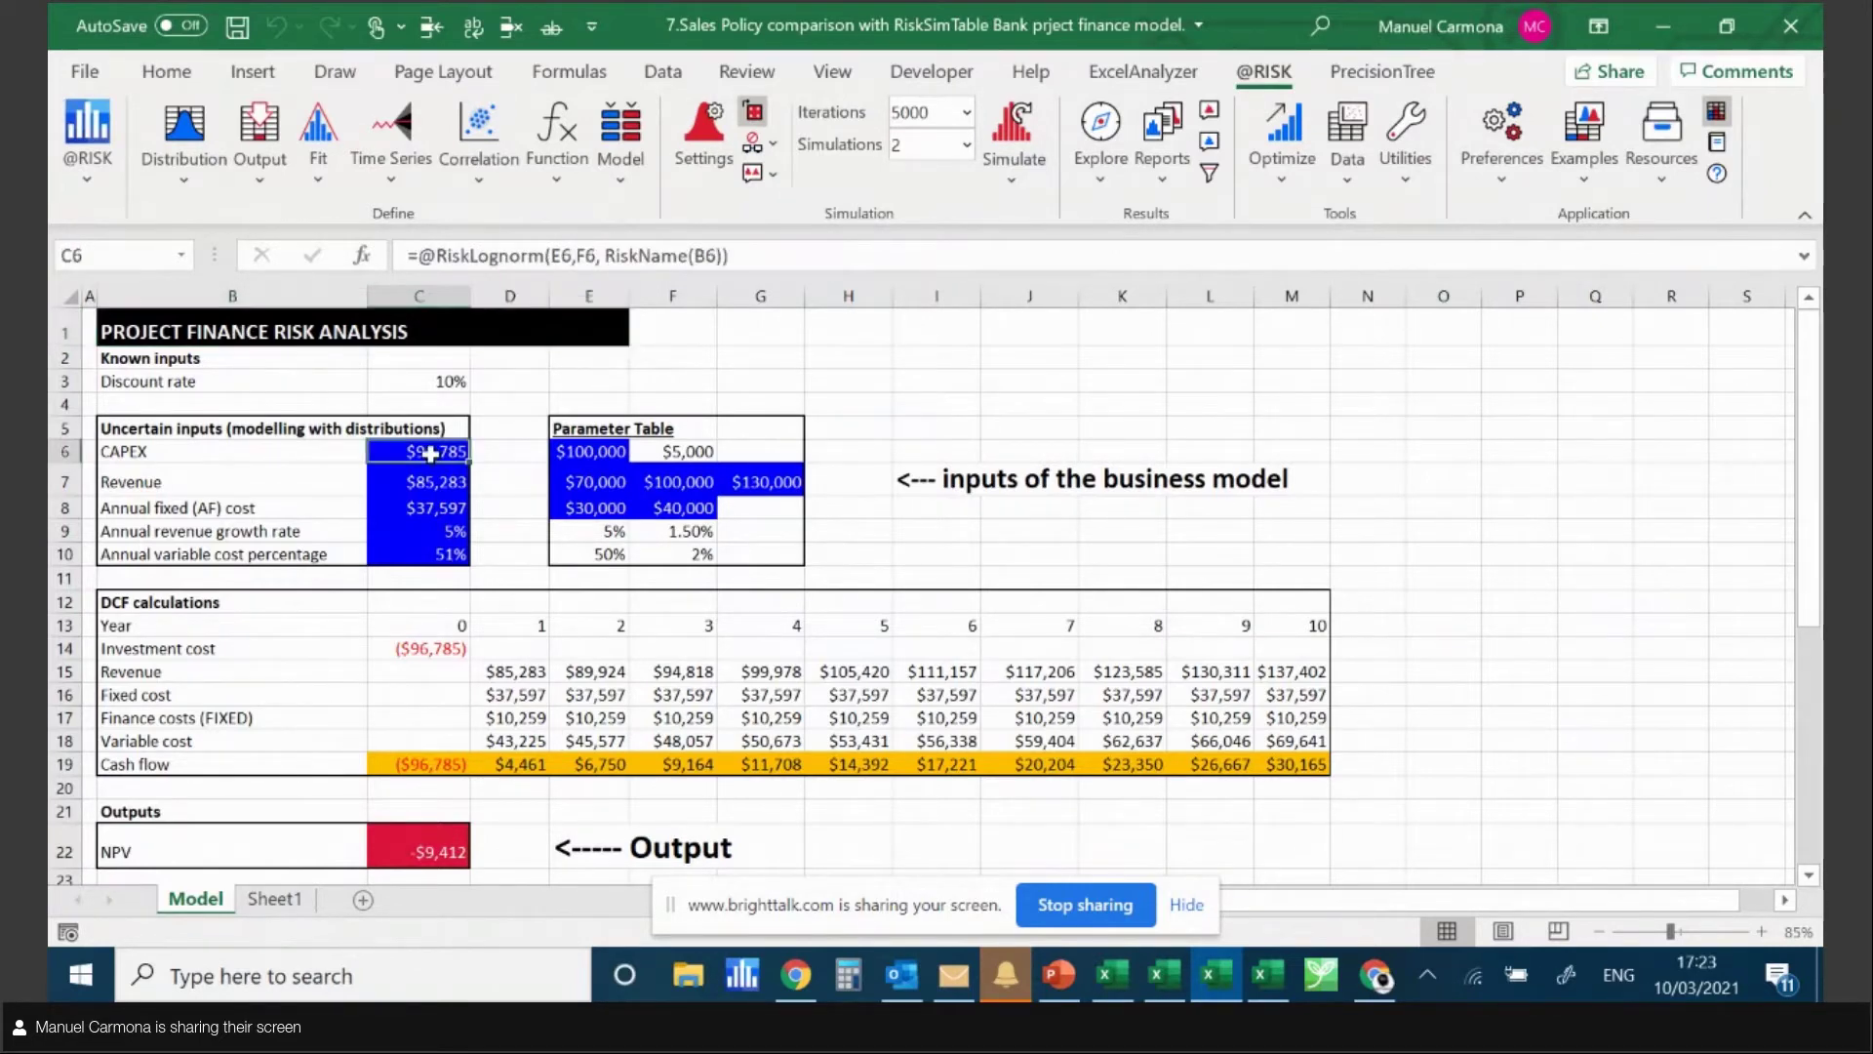
left_click(431, 481)
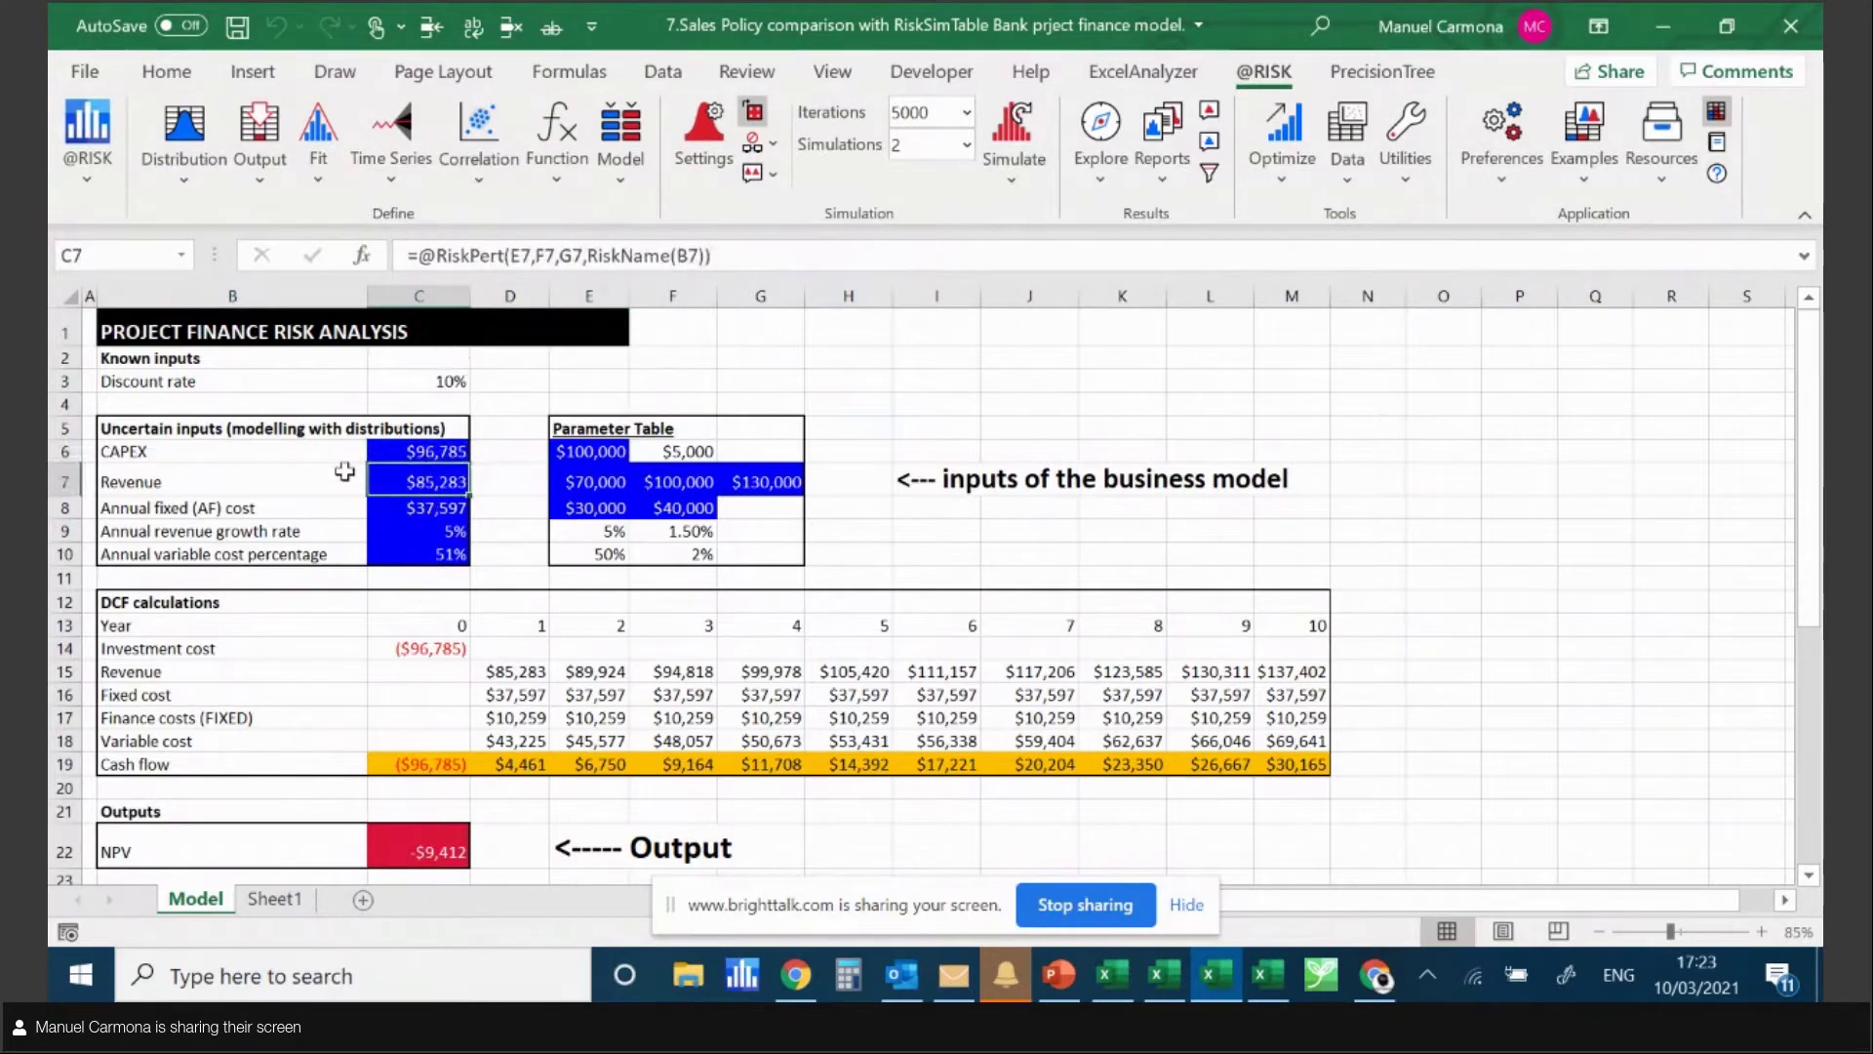
left_click(376, 450)
left_click(395, 482)
left_click(396, 505)
left_click(424, 536)
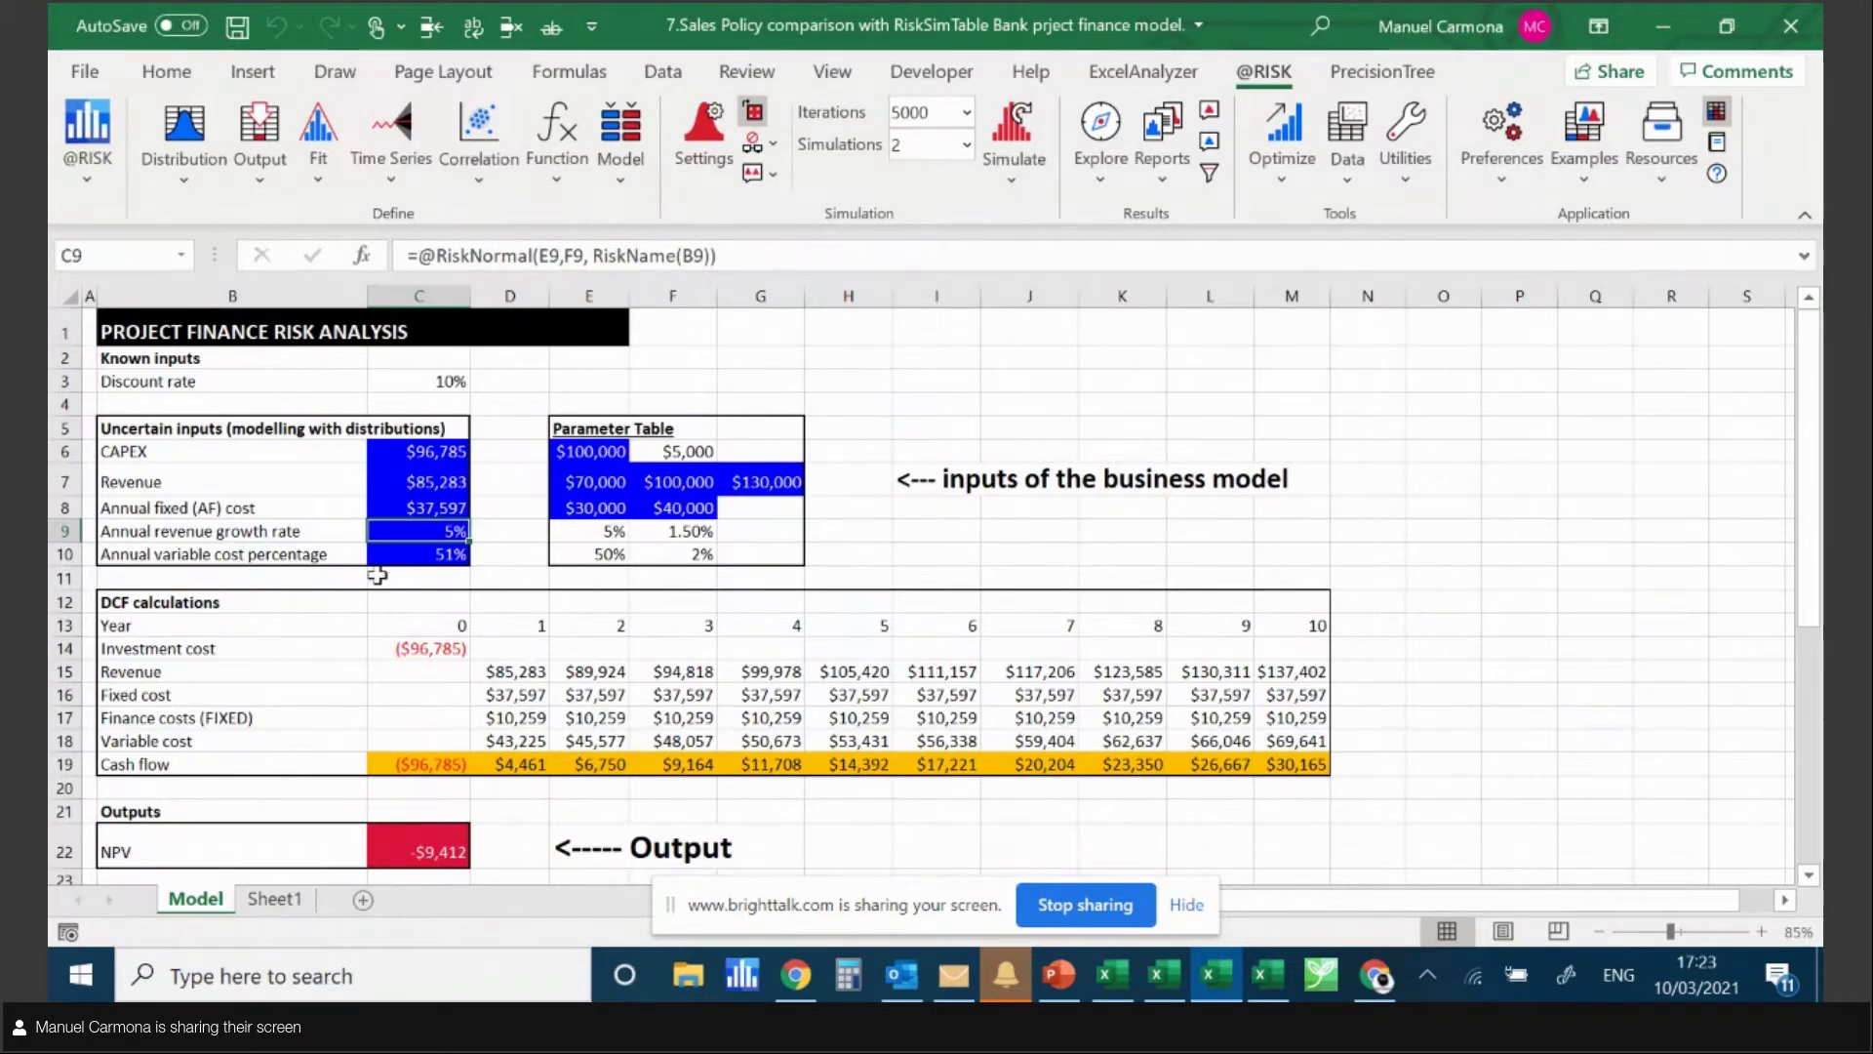
left_click(431, 457)
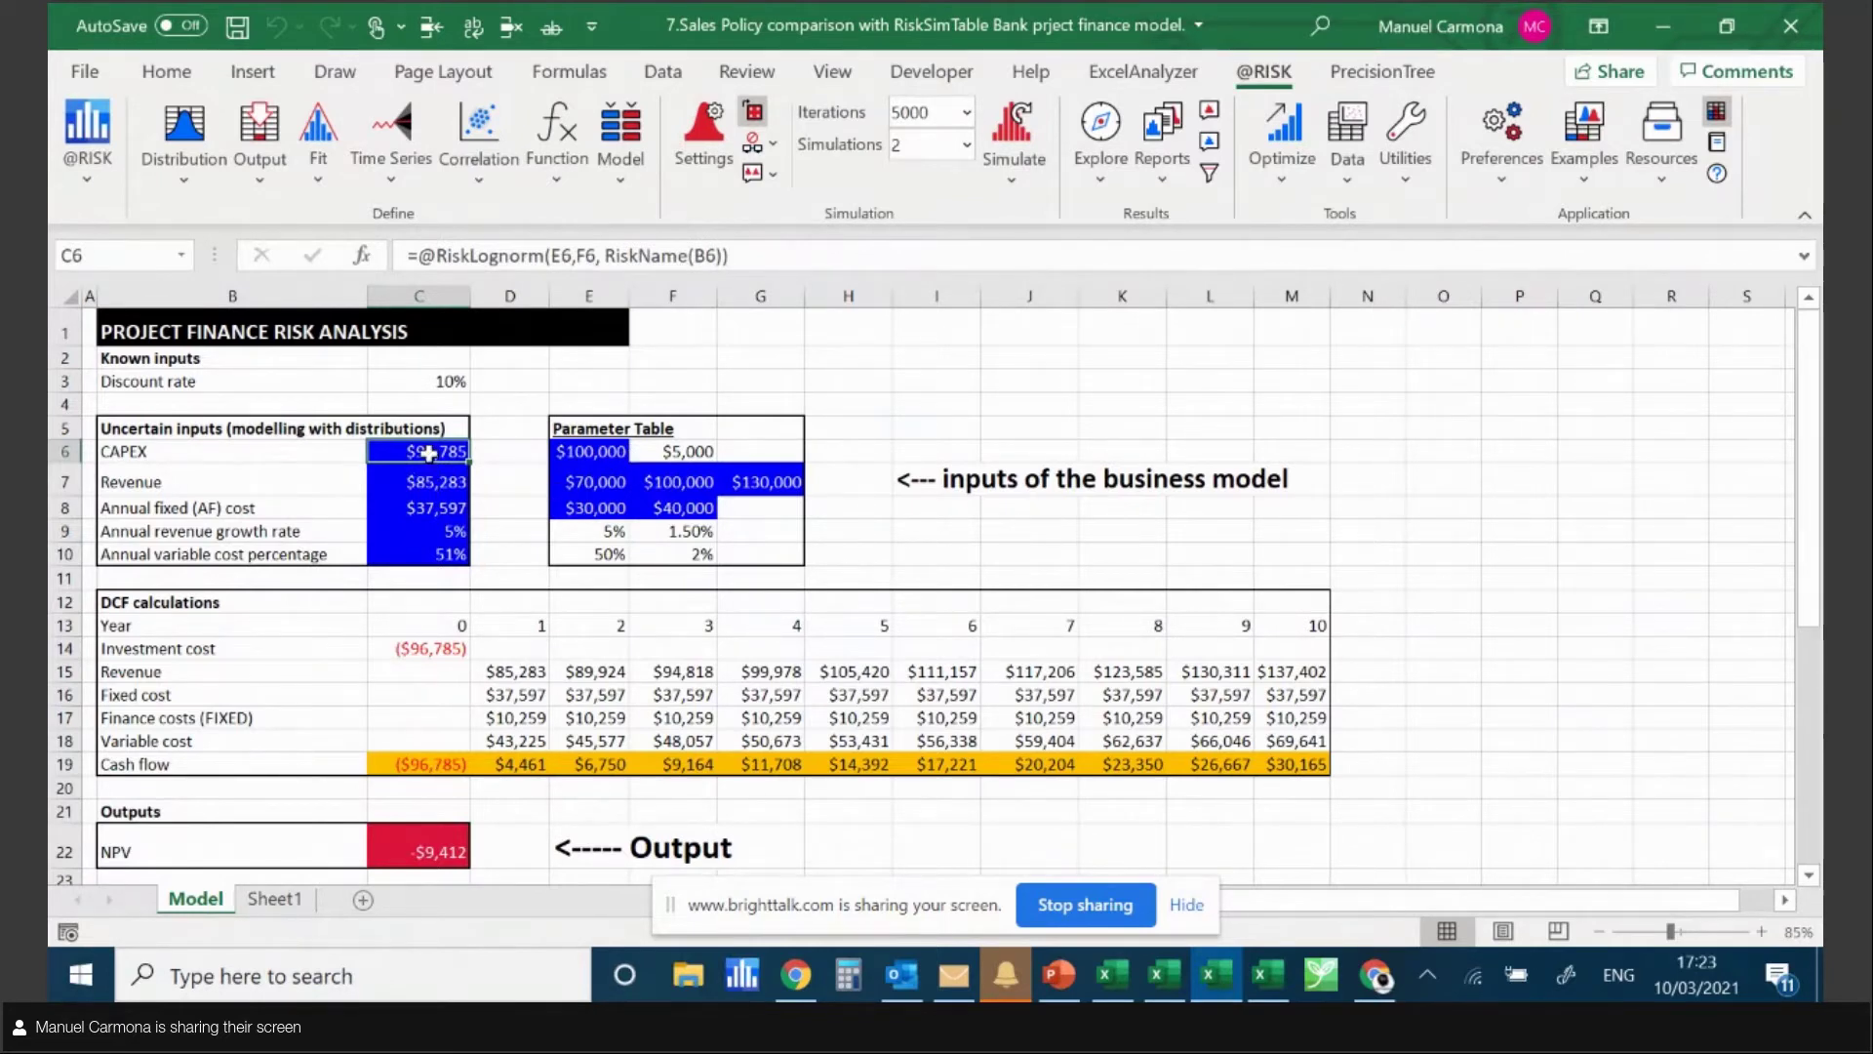
left_click(439, 485)
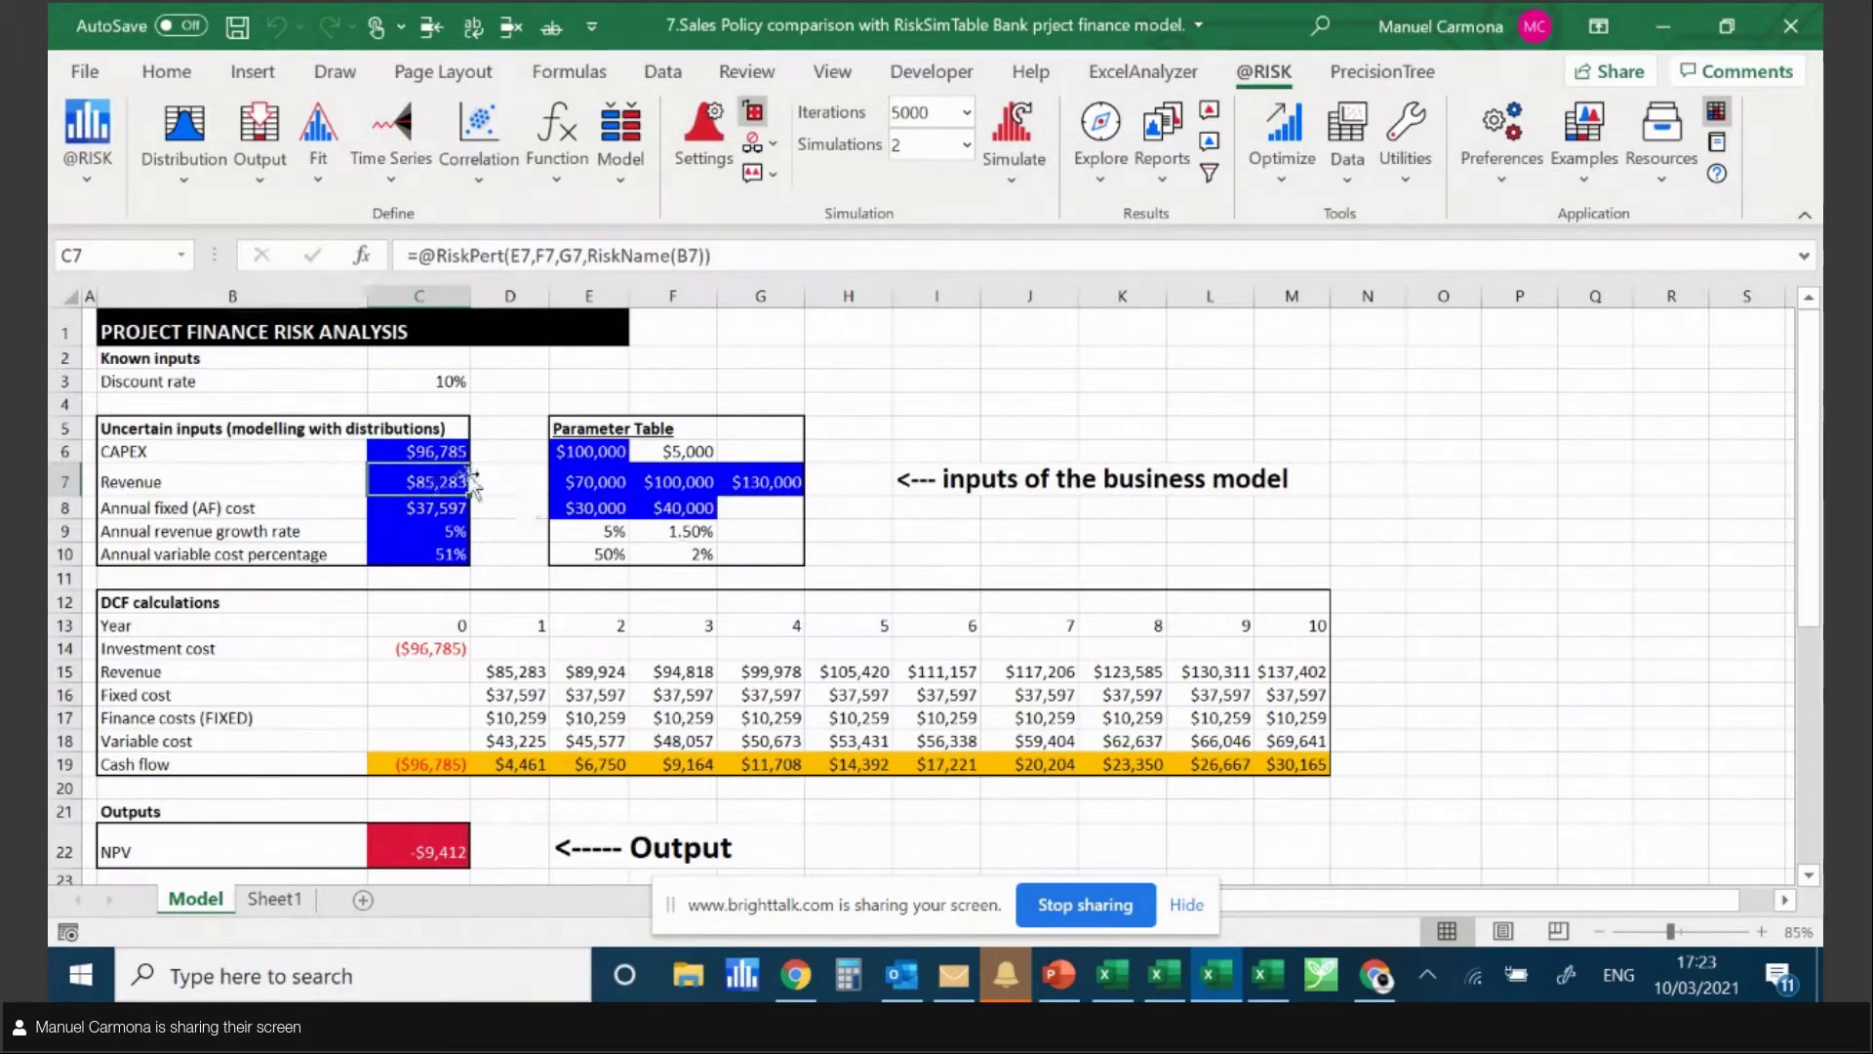
left_click(216, 166)
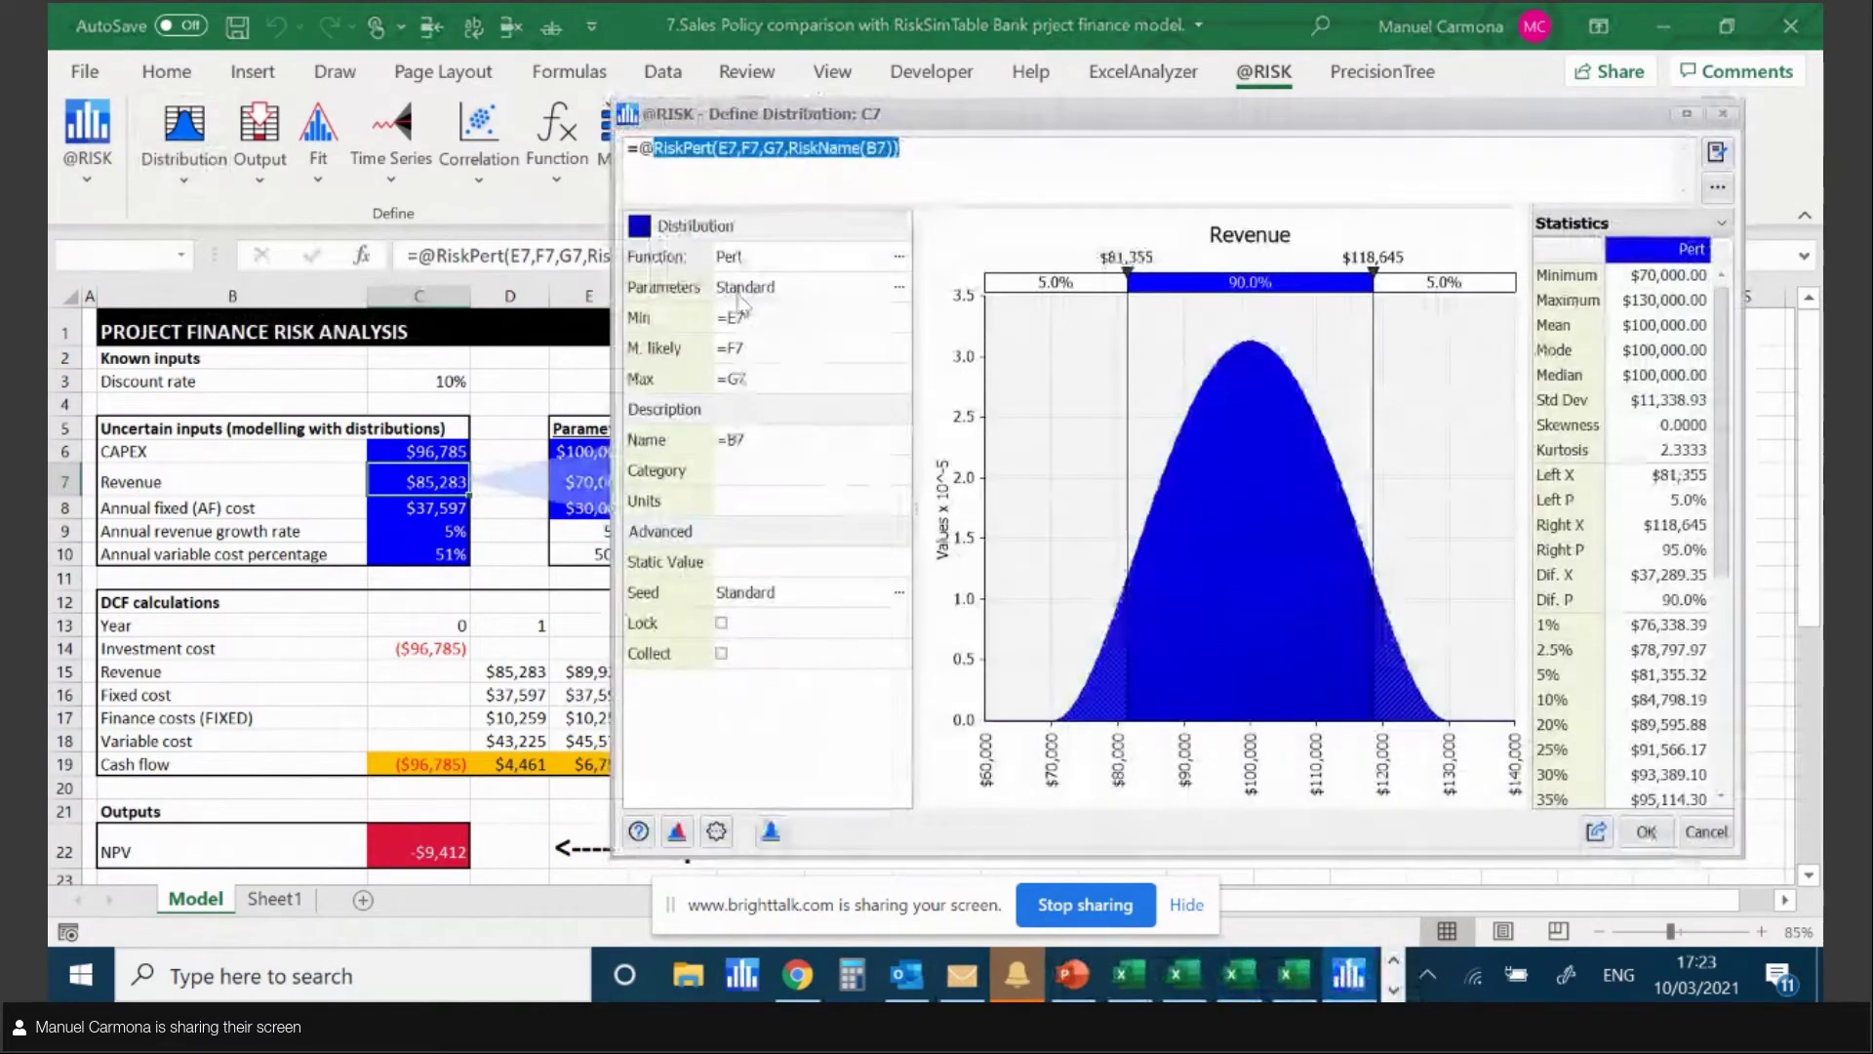
left_click(1707, 832)
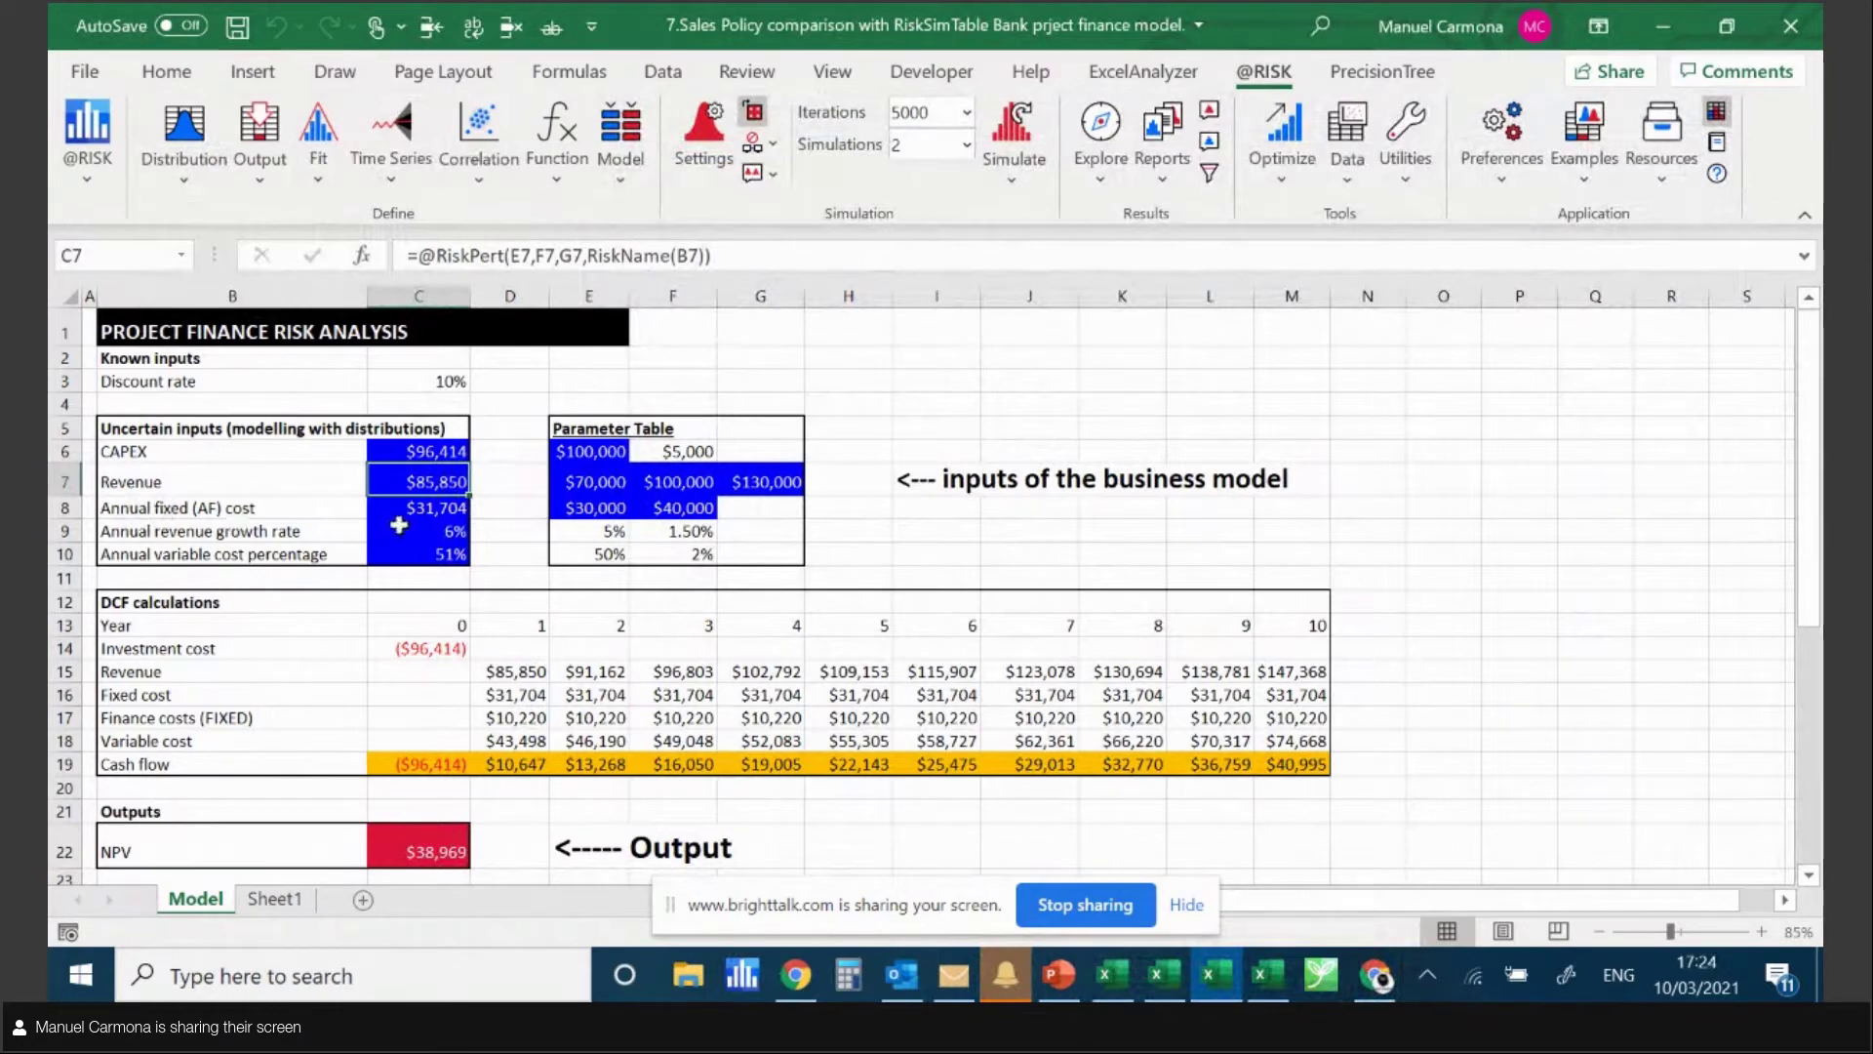
Select growth rate cell C9, check the Correlation options, then select Revenue cell C7.
left_click(450, 531)
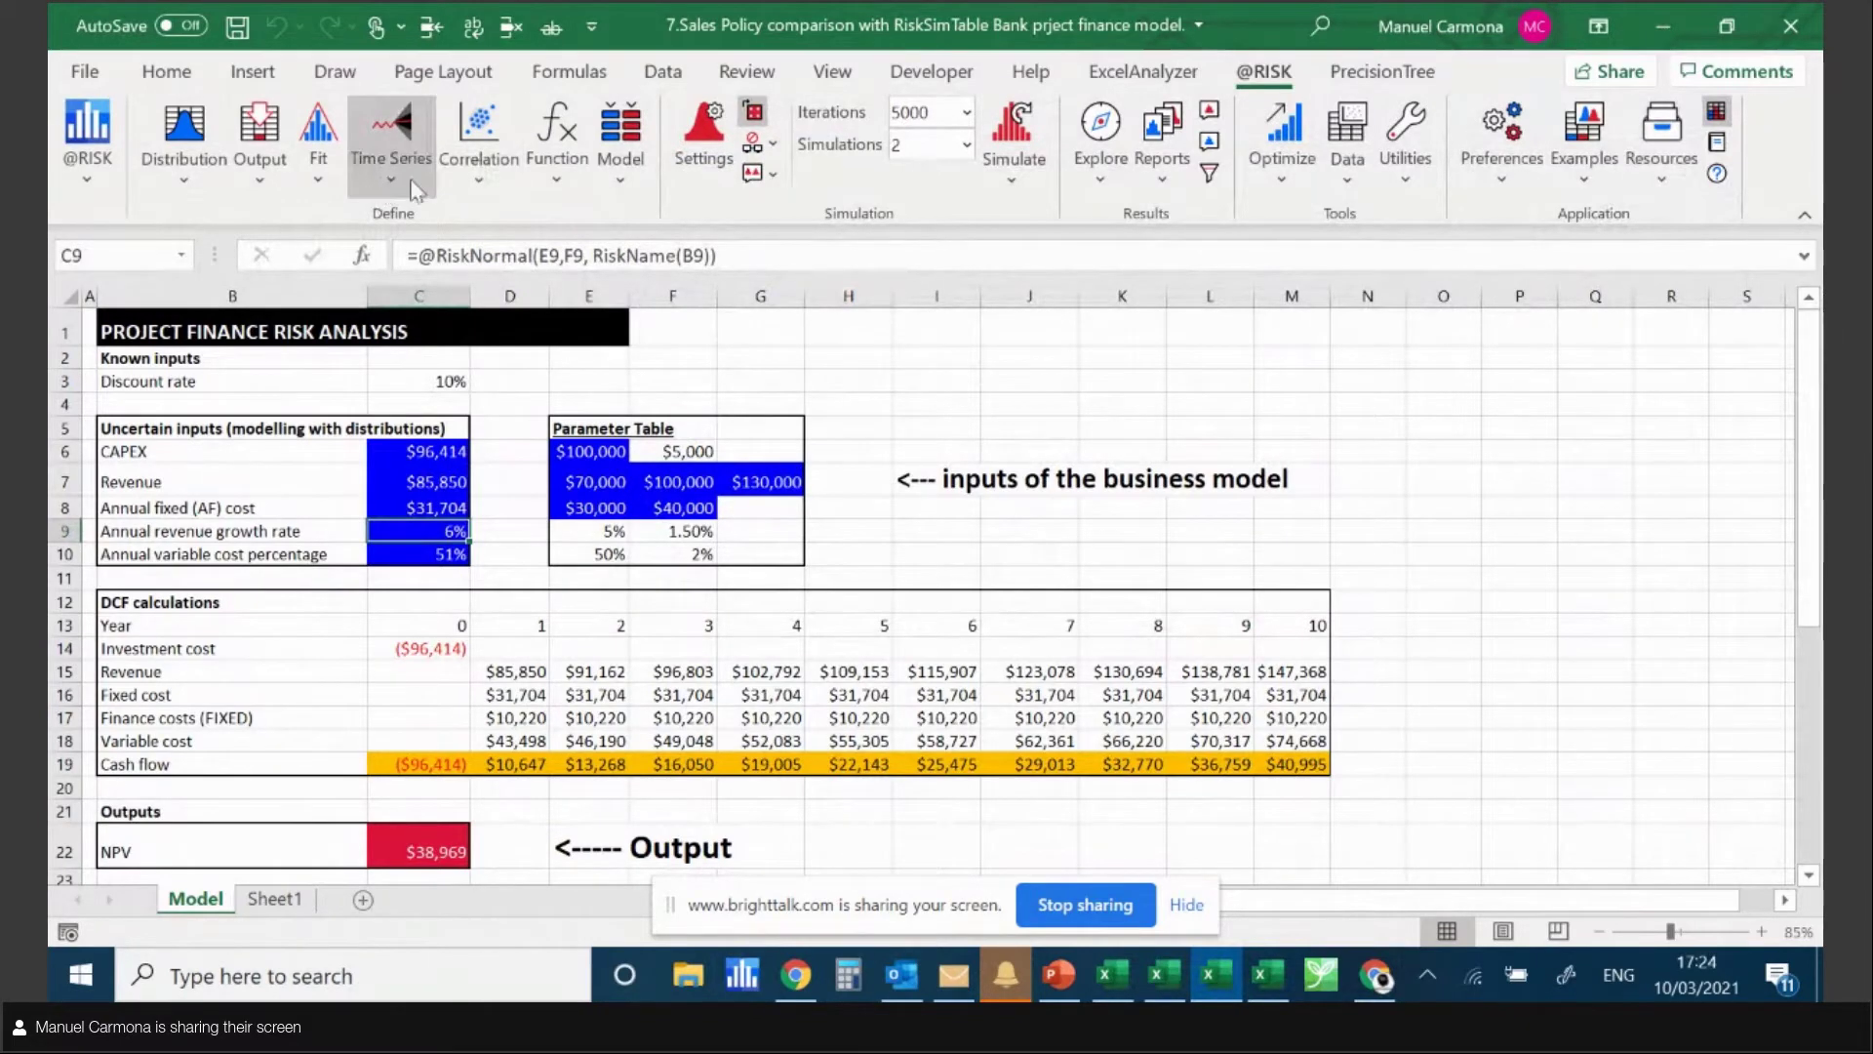
left_click(477, 170)
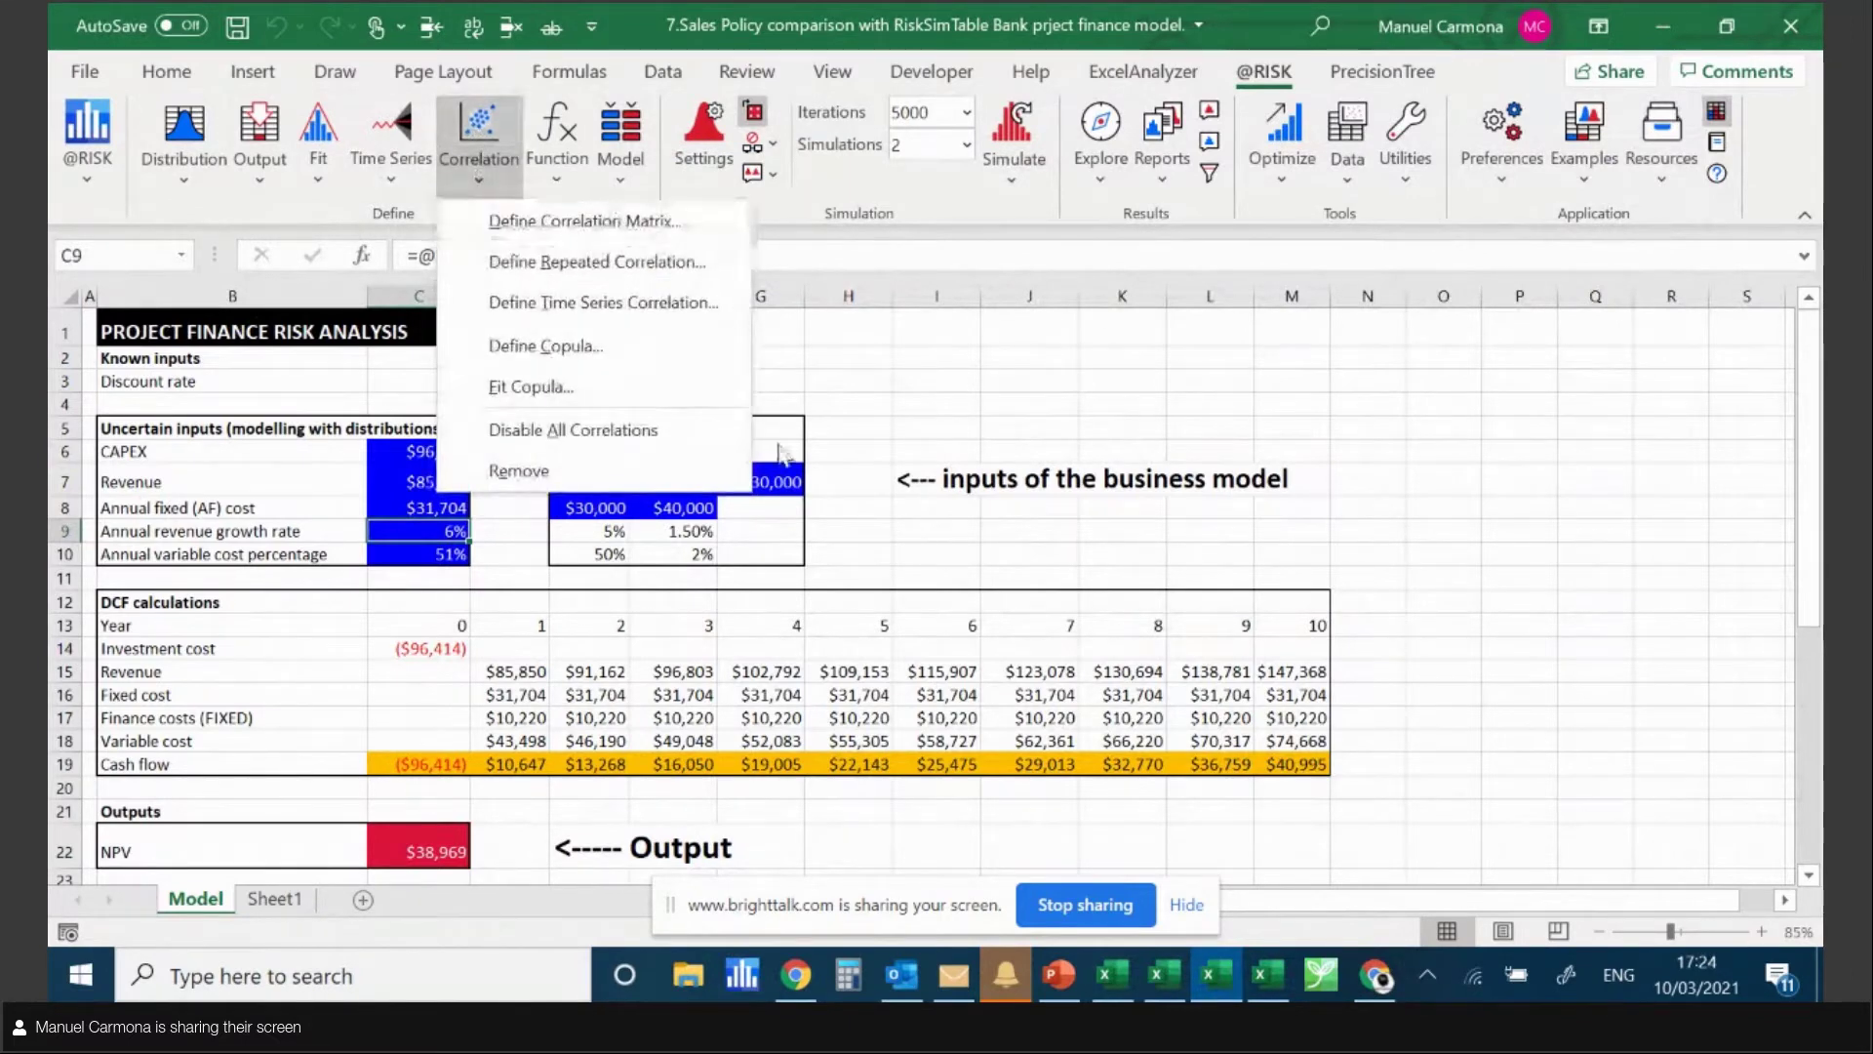
left_click(1081, 378)
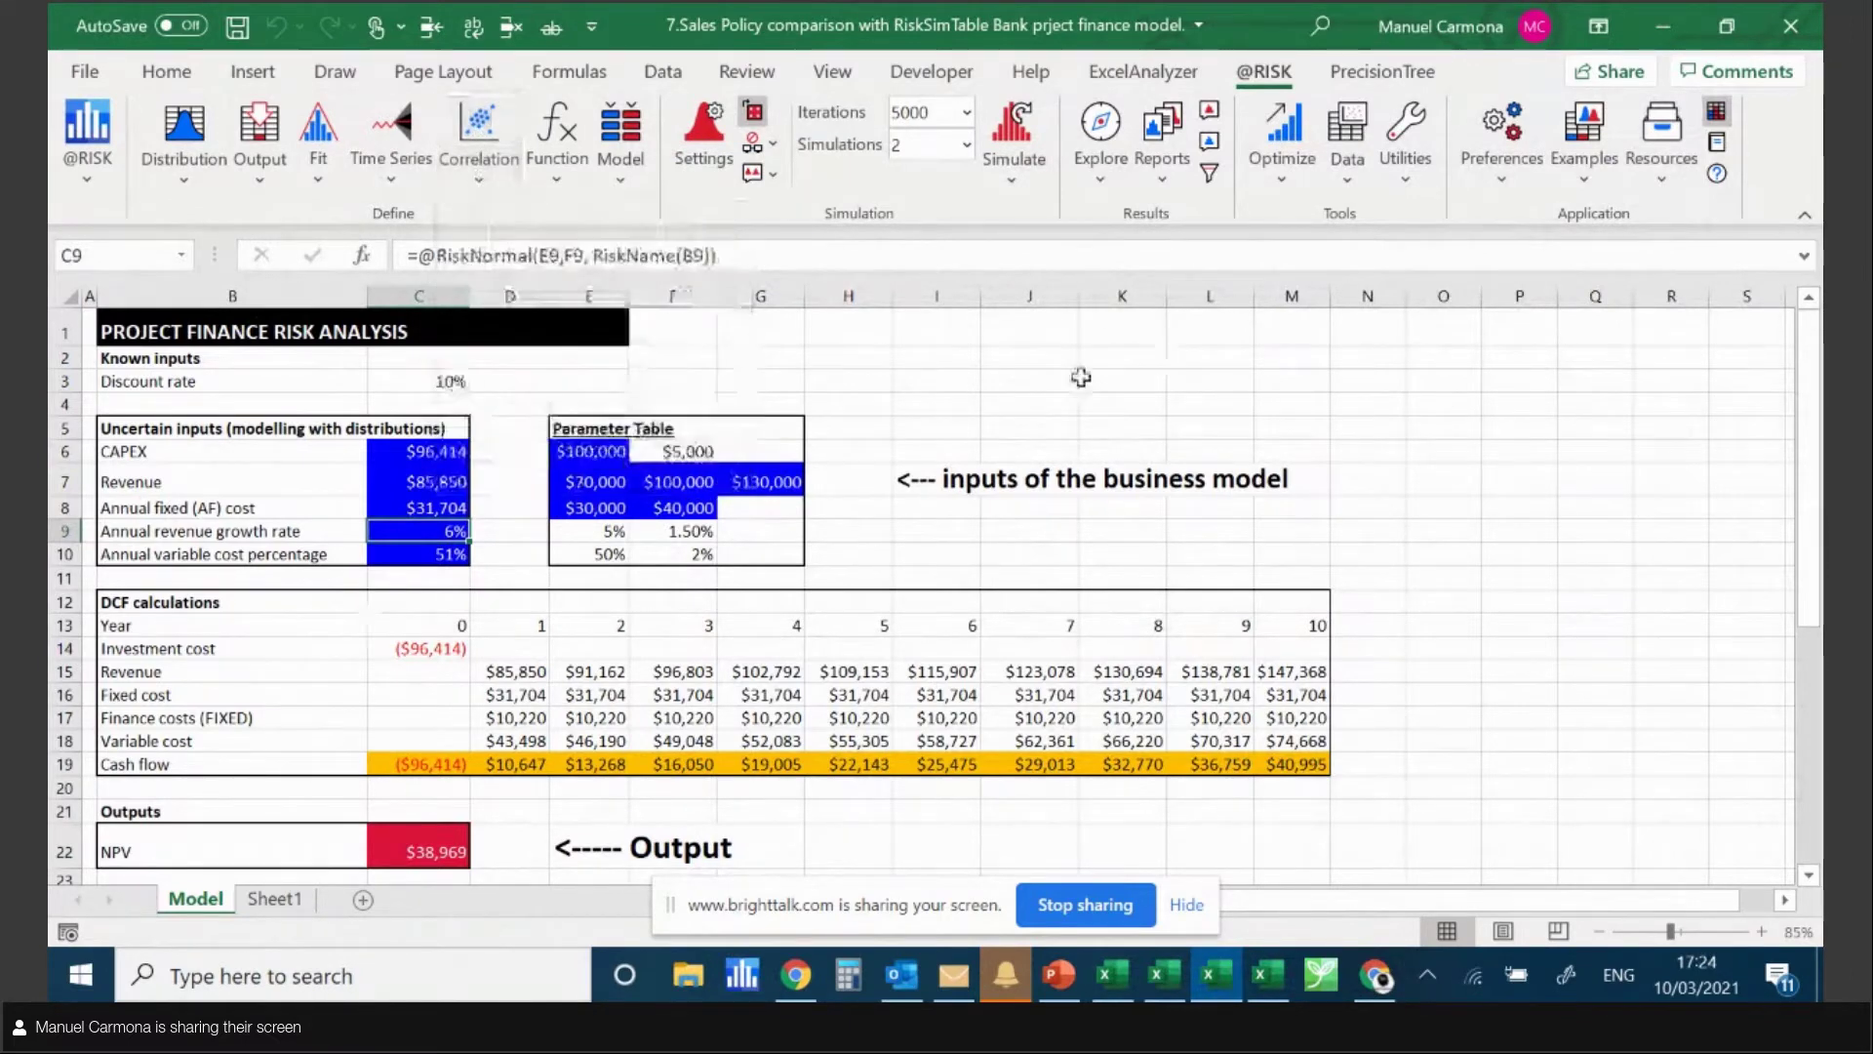
left_click(444, 480)
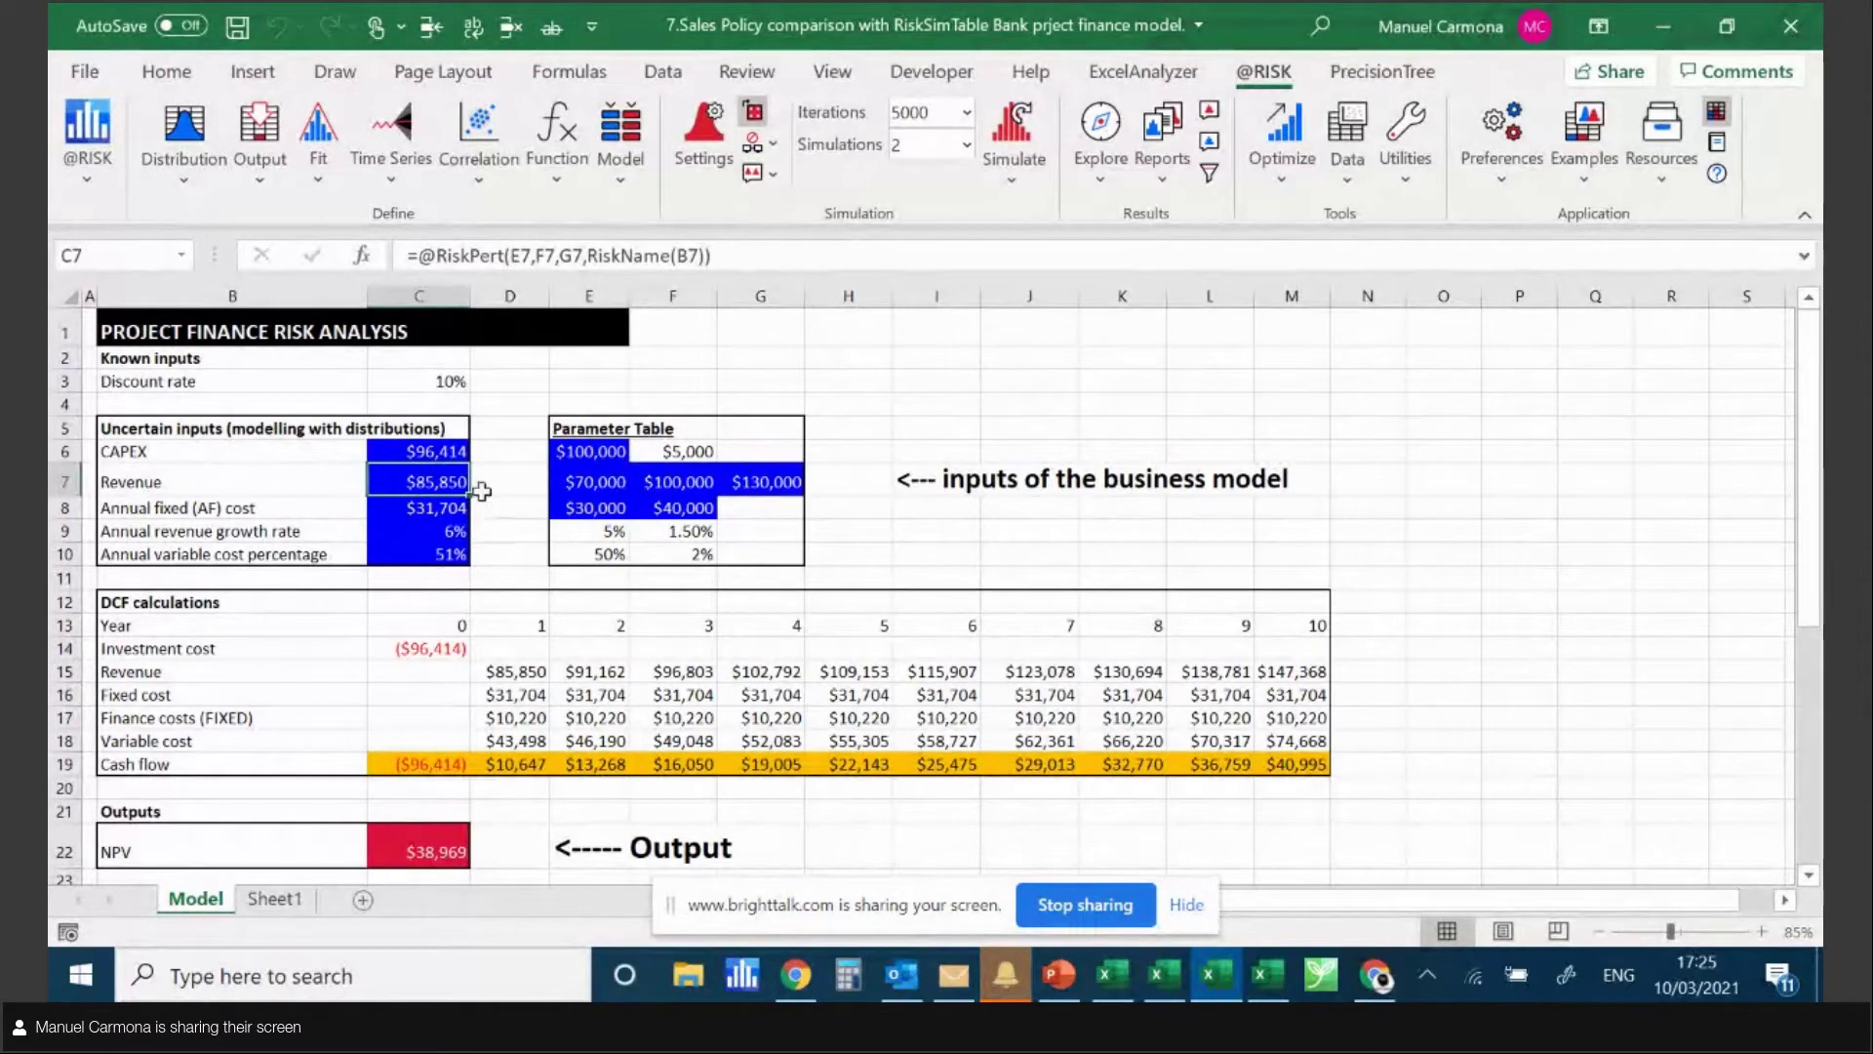
left_click(548, 185)
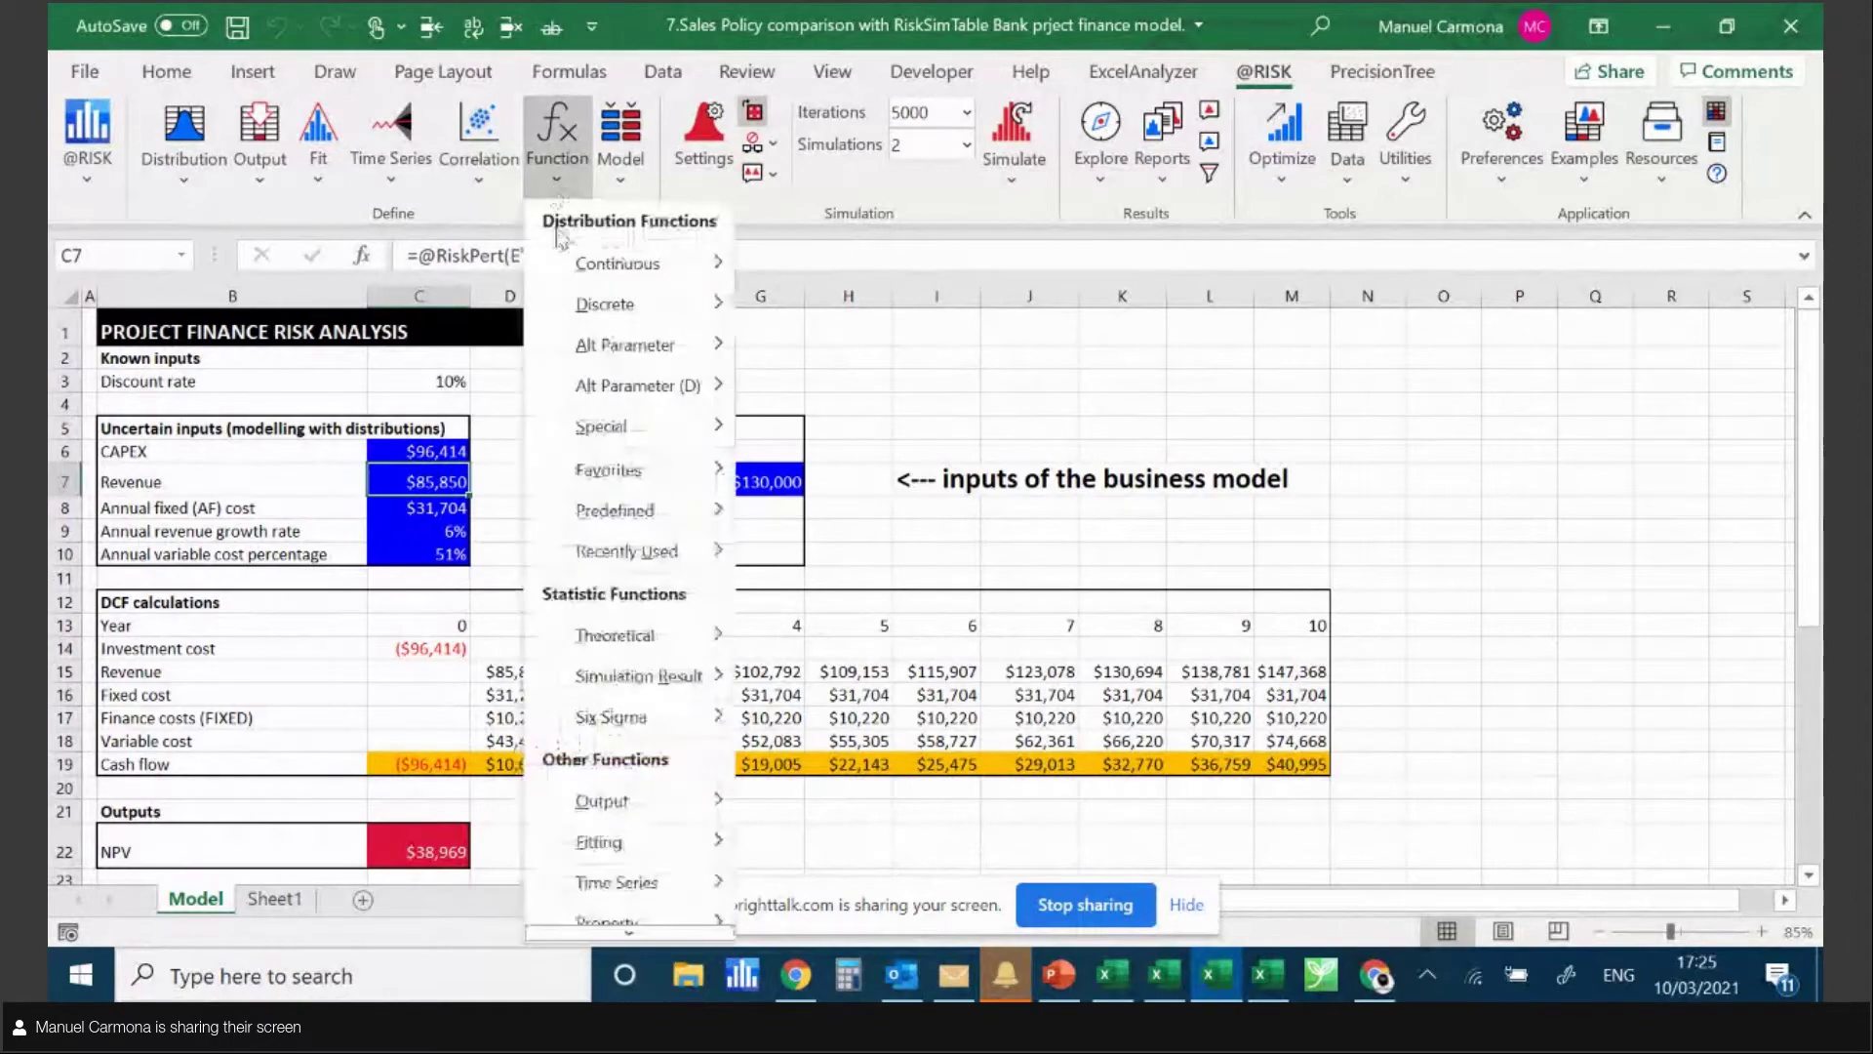
mouse_move(569, 268)
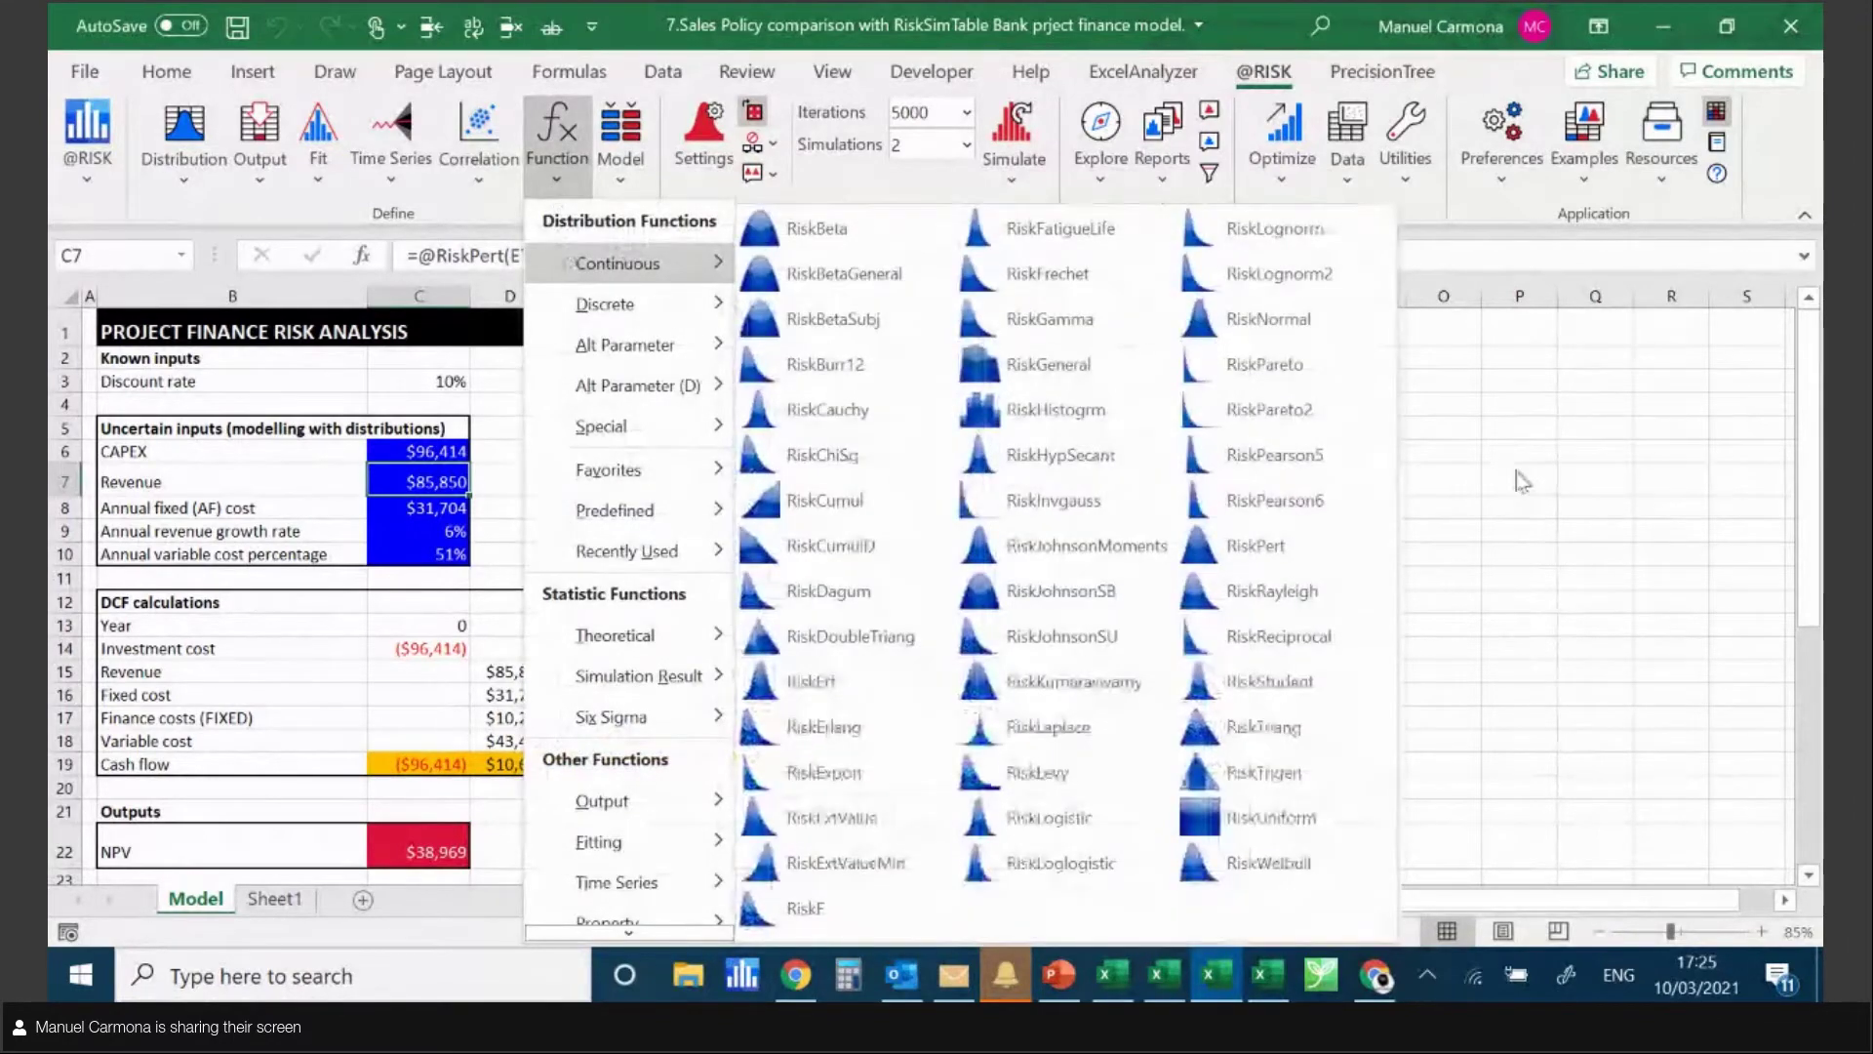
left_click(1514, 512)
Scroll to the statistics table and inspect the J26 mean formula and C22 NPV output.
scroll(1509, 533, "down", 3)
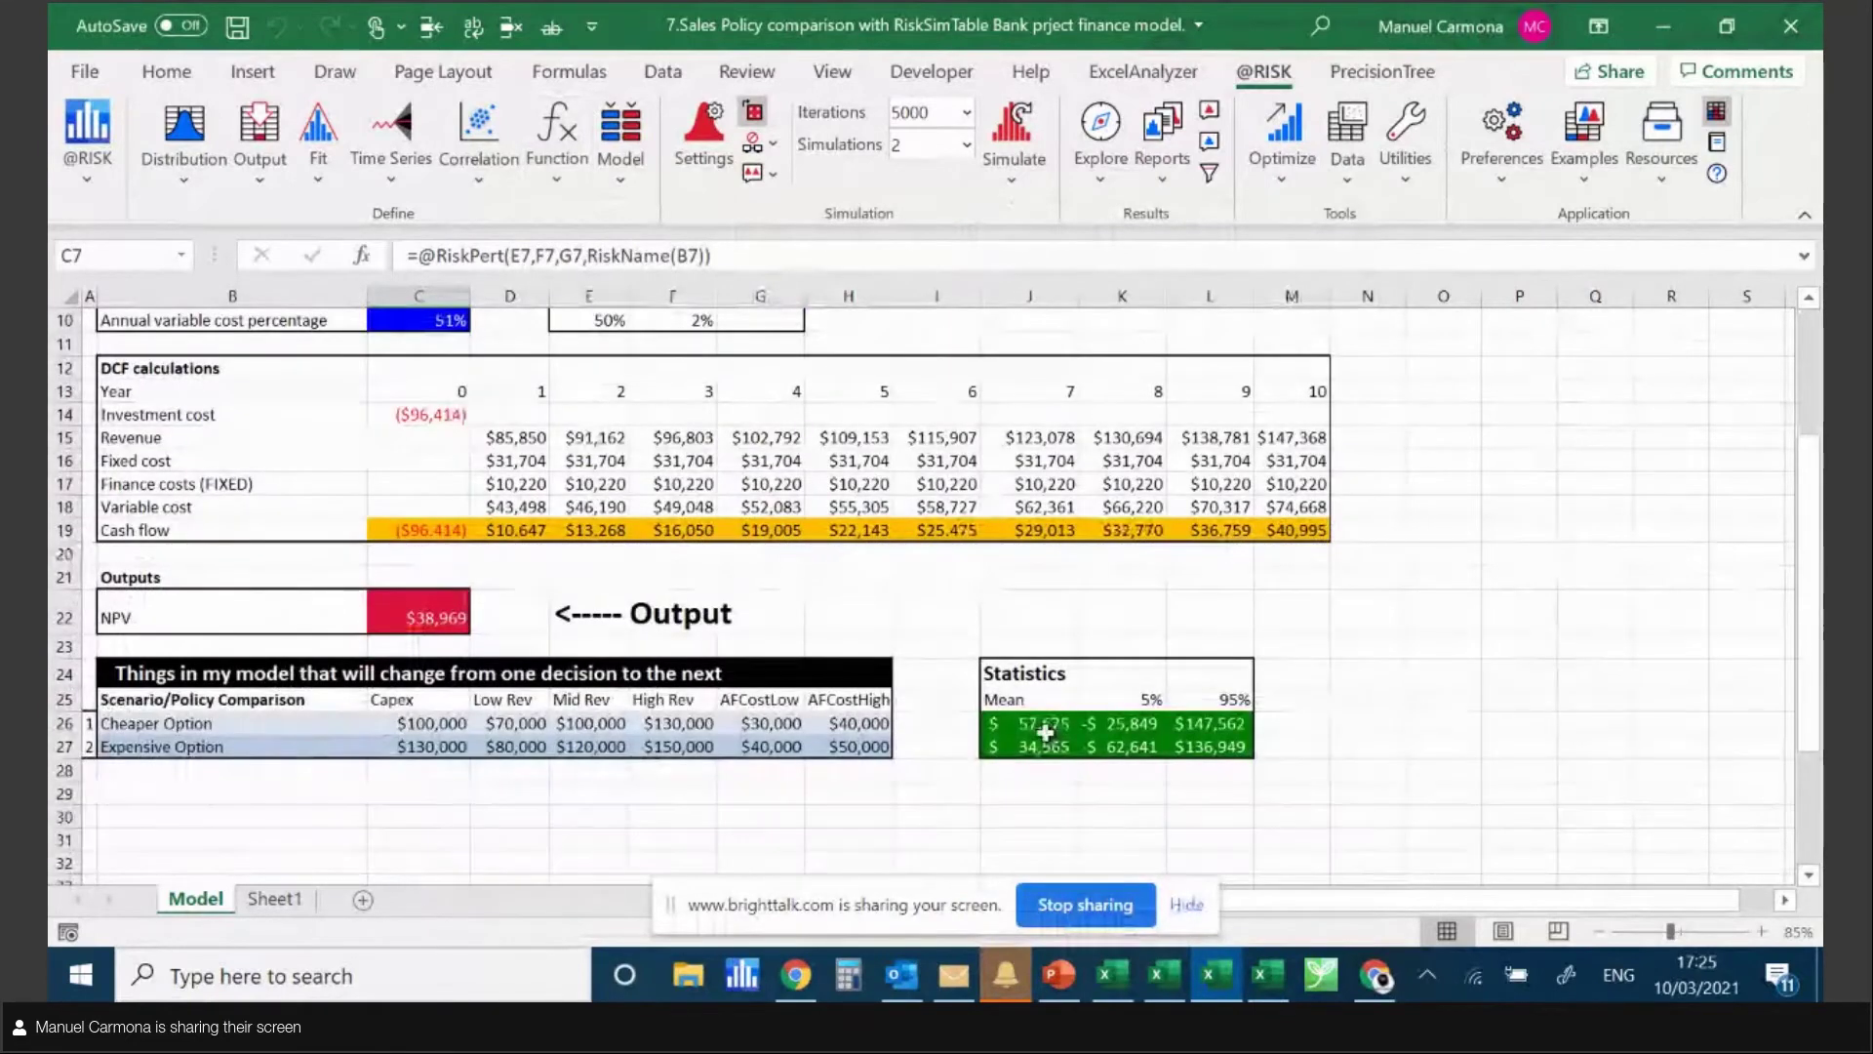
left_click(1045, 727)
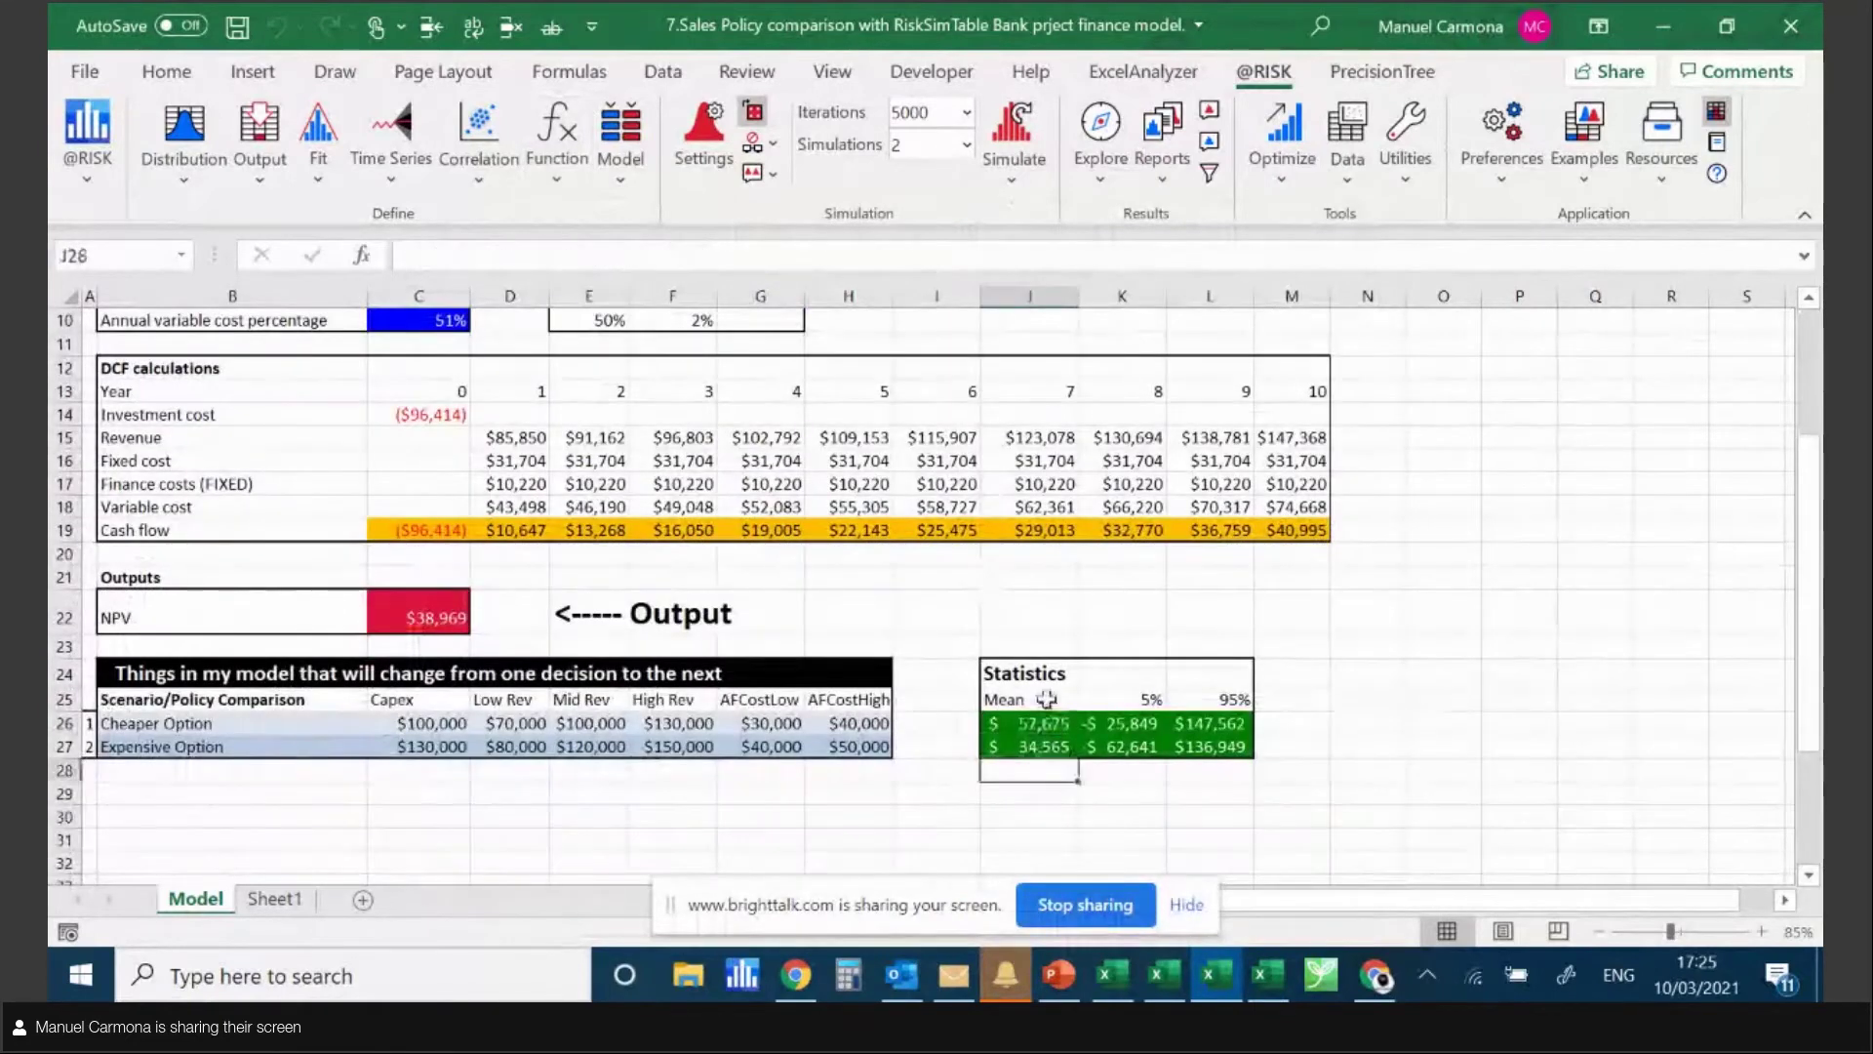
left_click(420, 605)
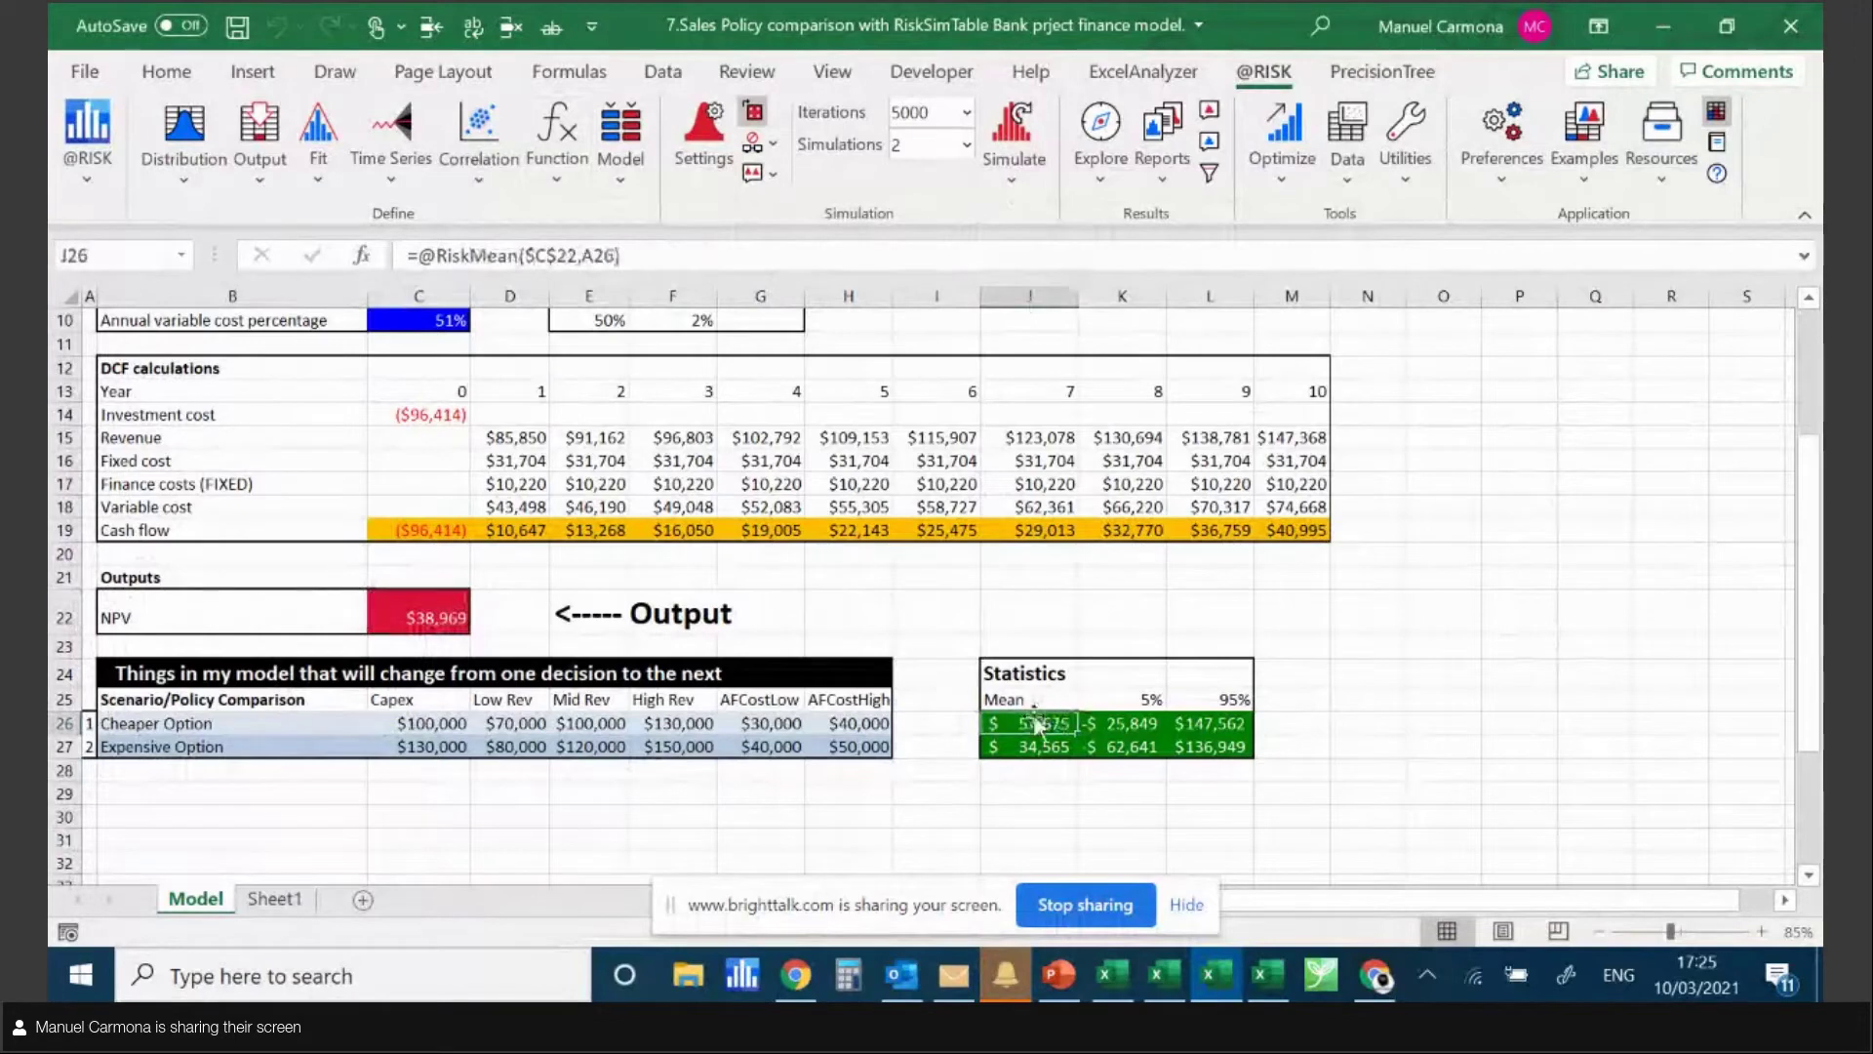
left_click(427, 617)
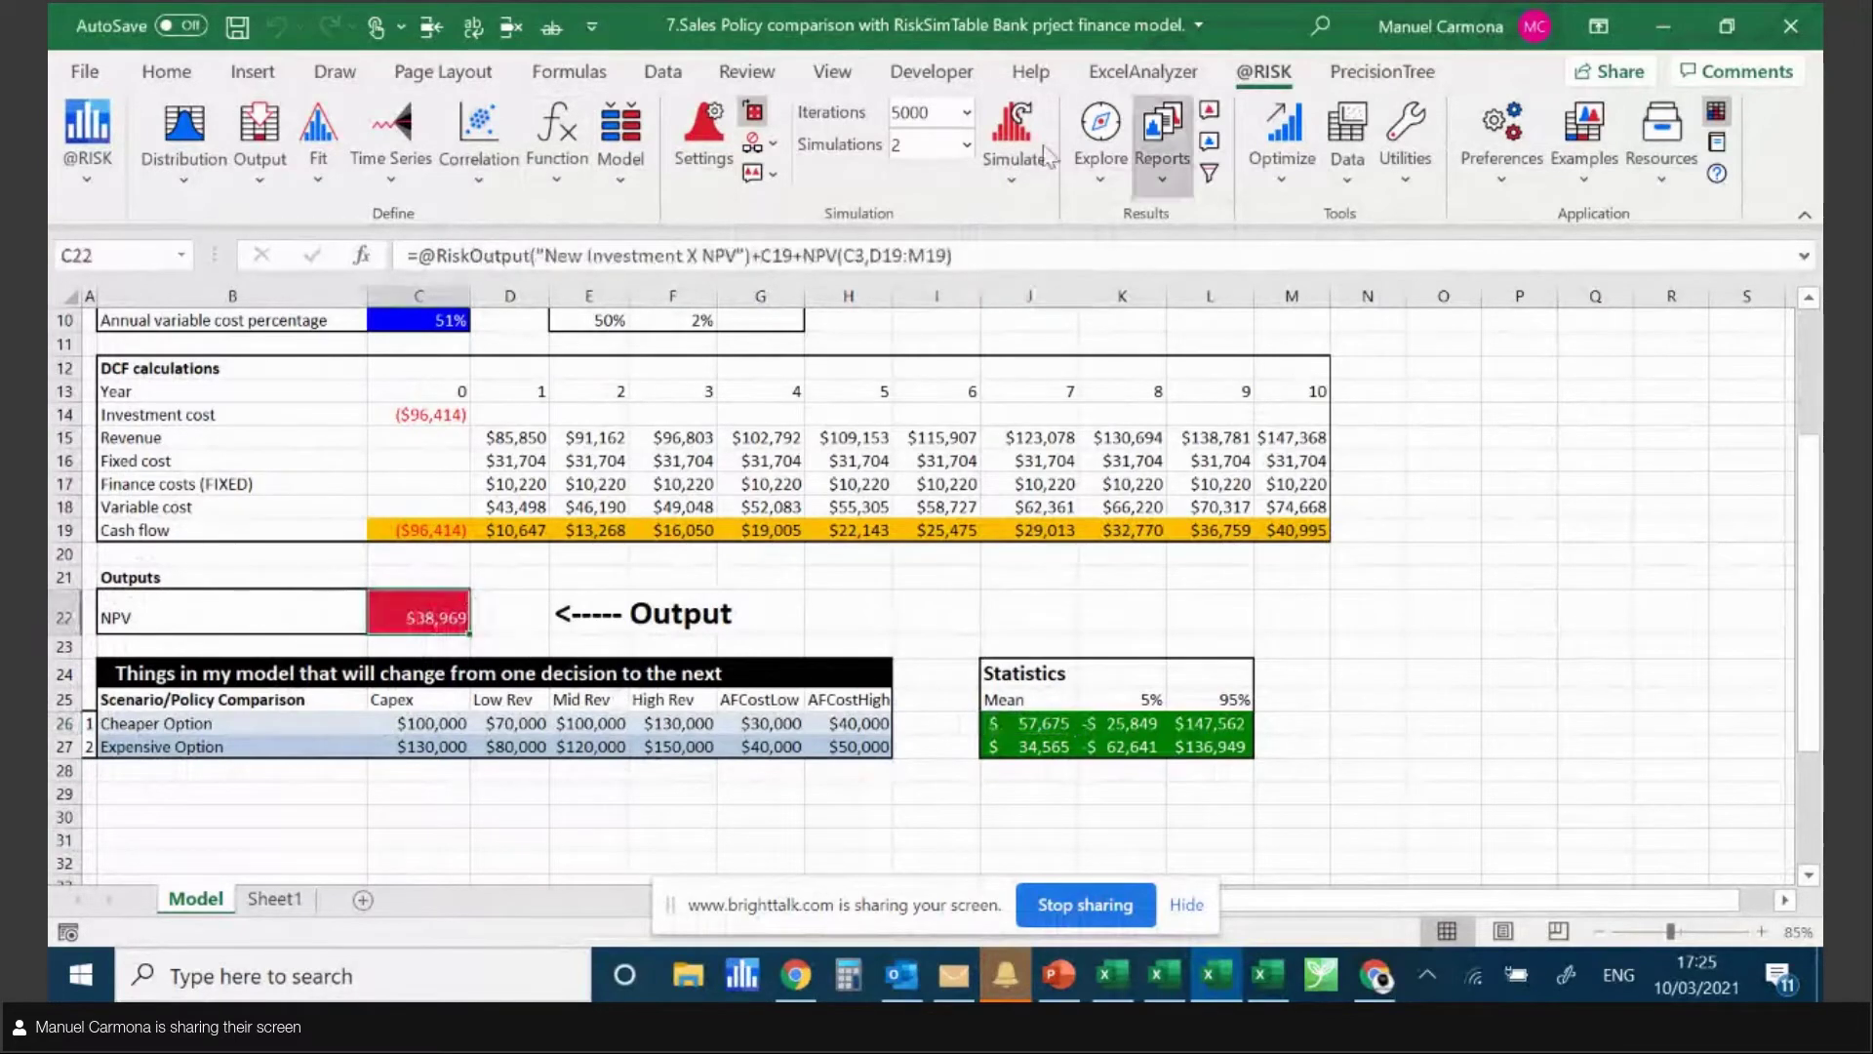
Run one simulation of 1000 iterations.
left_click(966, 147)
left_click(922, 170)
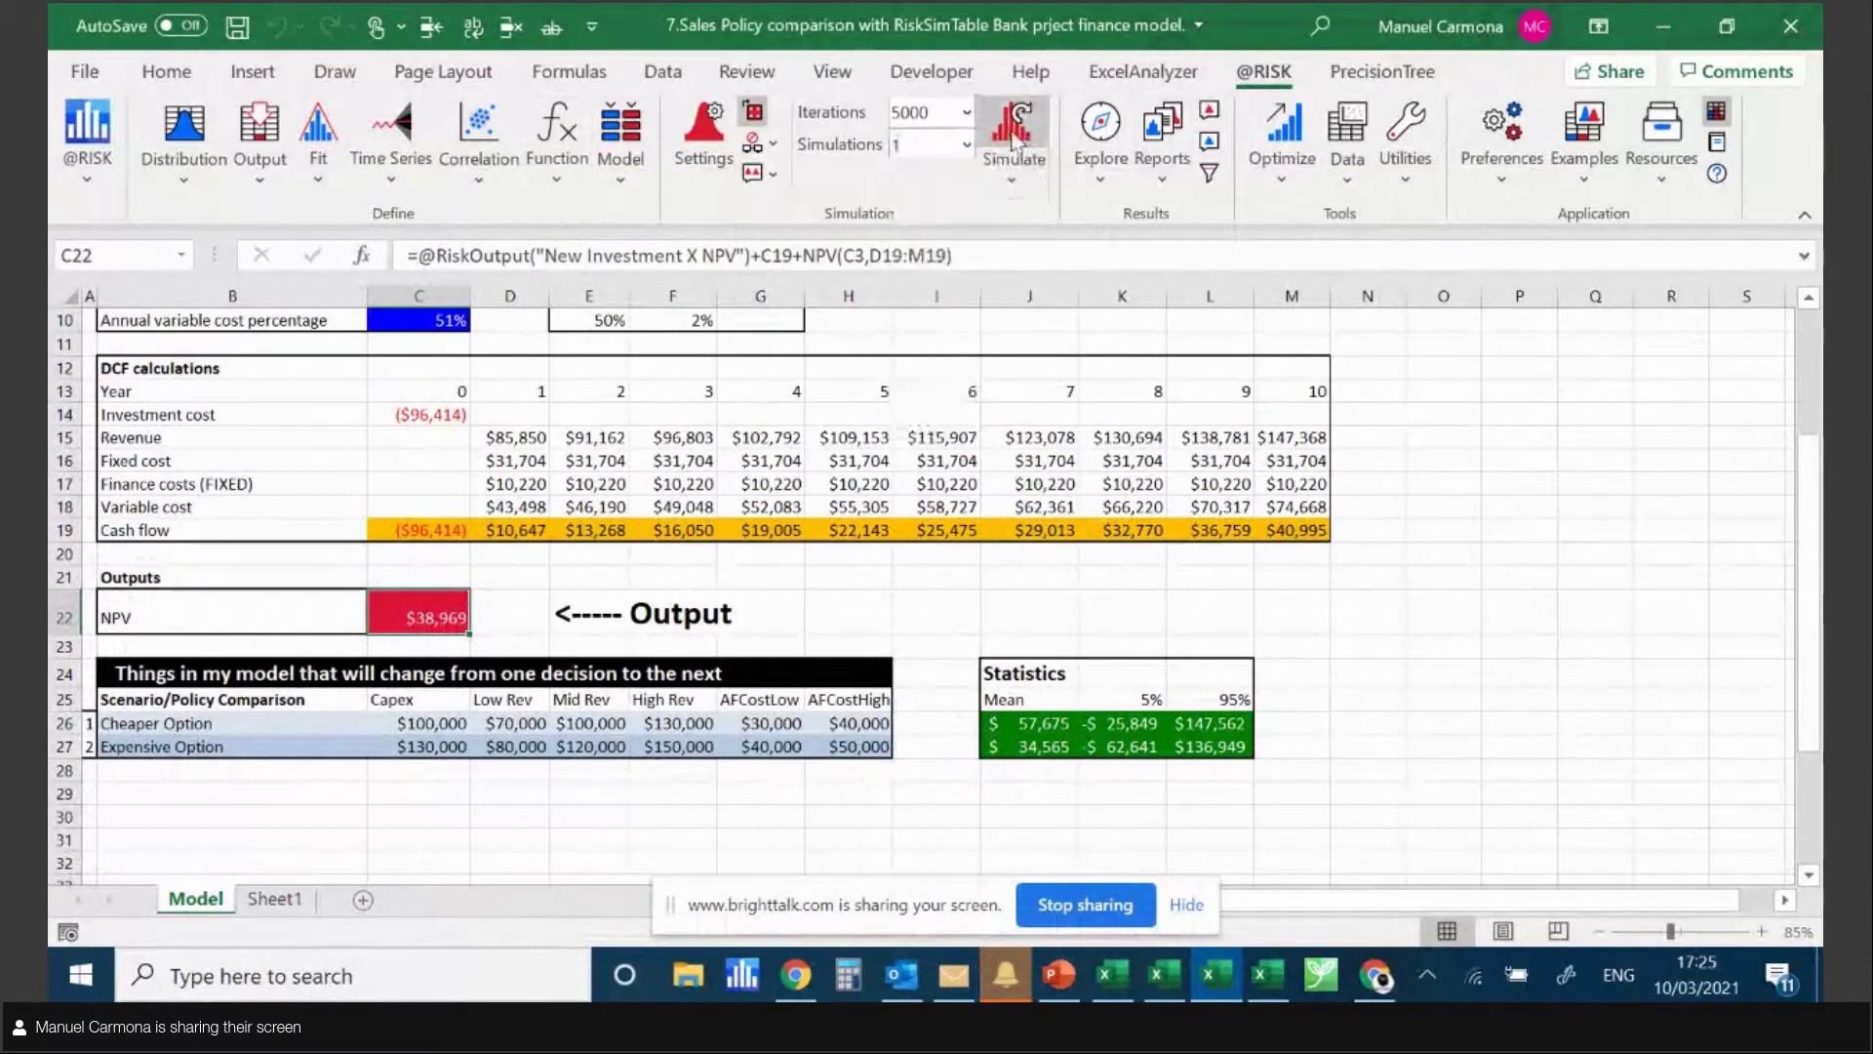
left_click(965, 113)
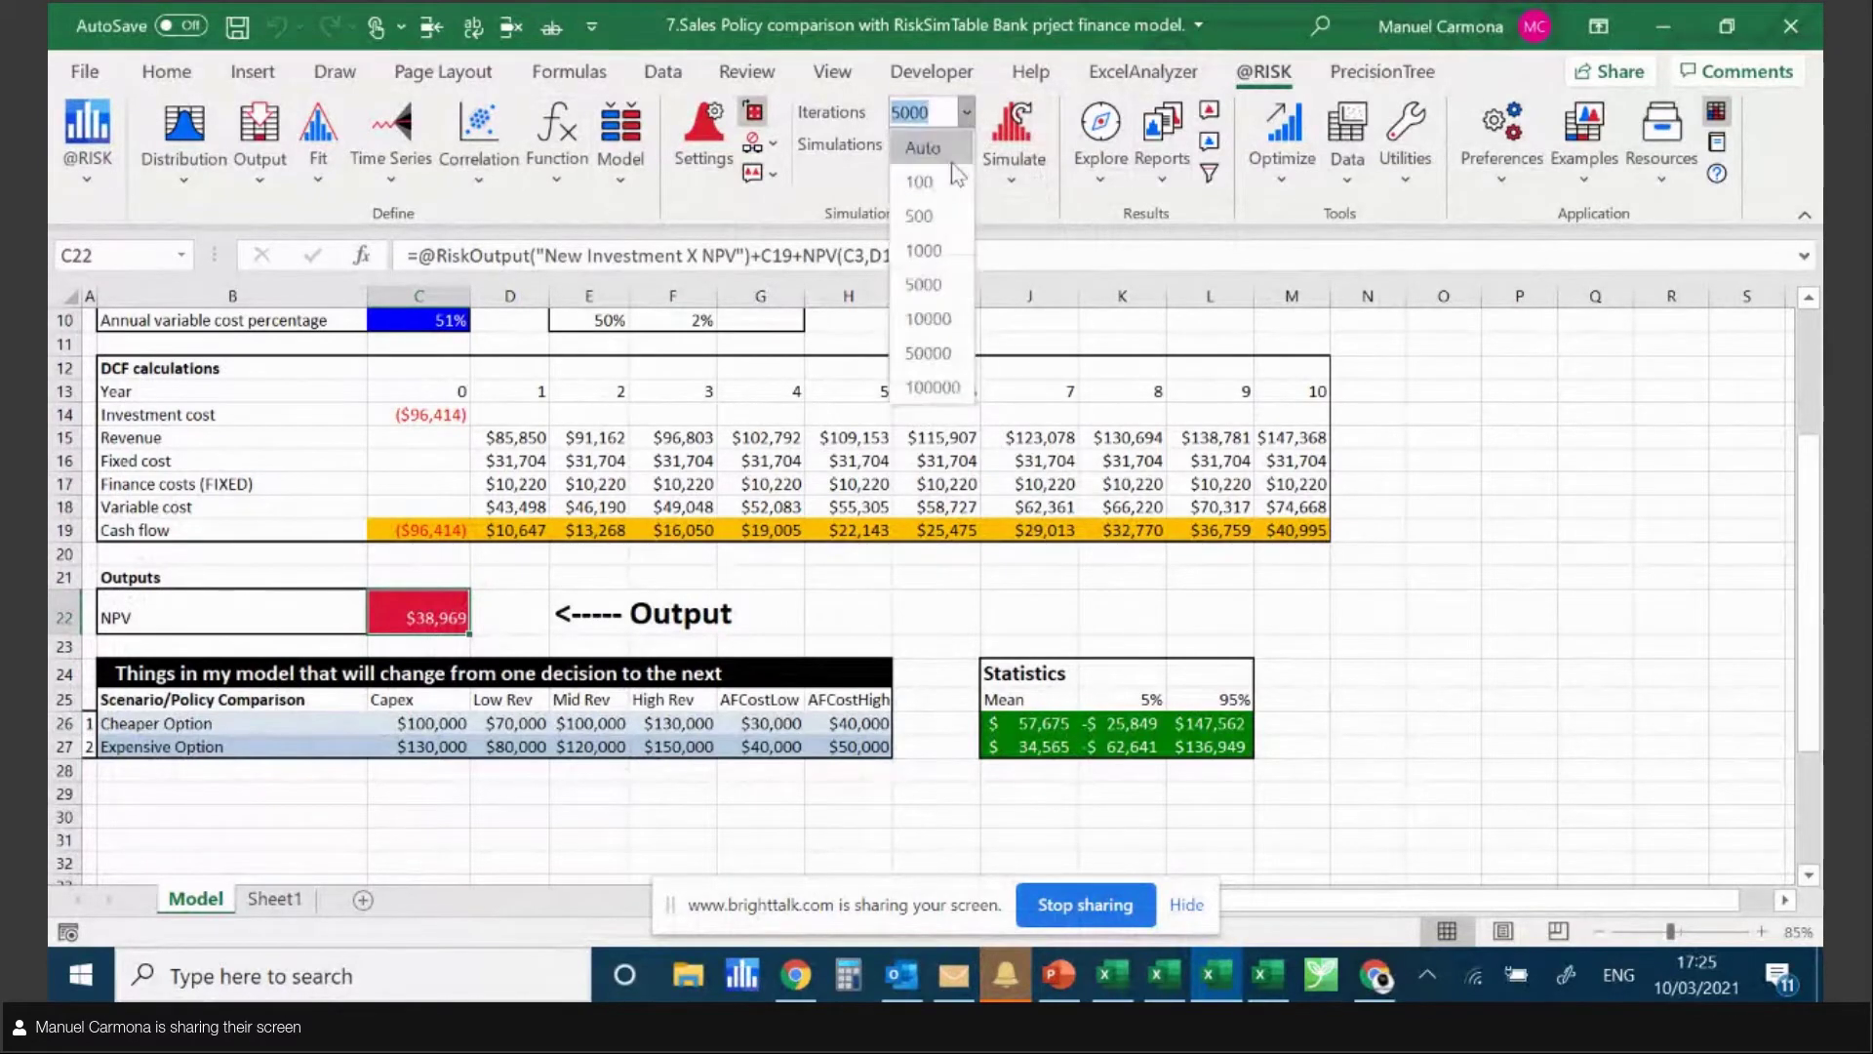
left_click(951, 252)
left_click(1014, 132)
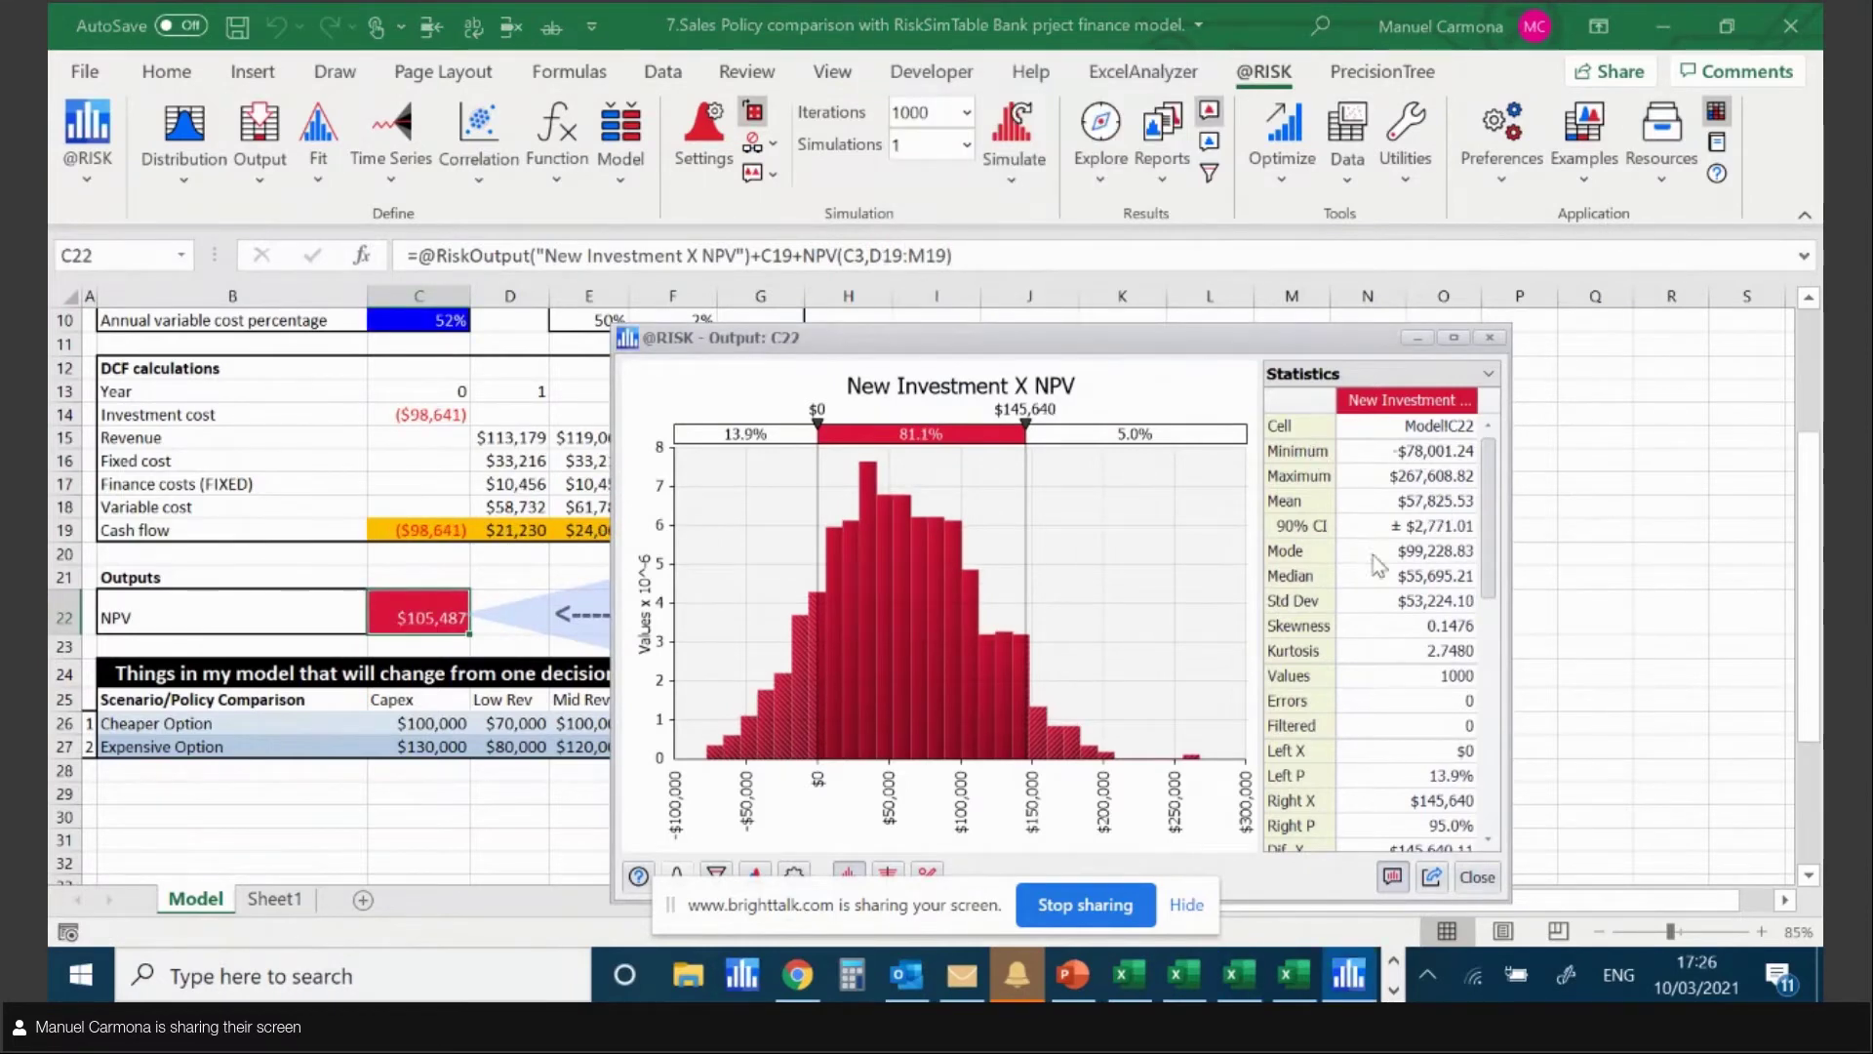
Review NPV results via Explore > Browse Results and check the updated Cheaper Option mean.
left_click(1492, 338)
left_click(1108, 168)
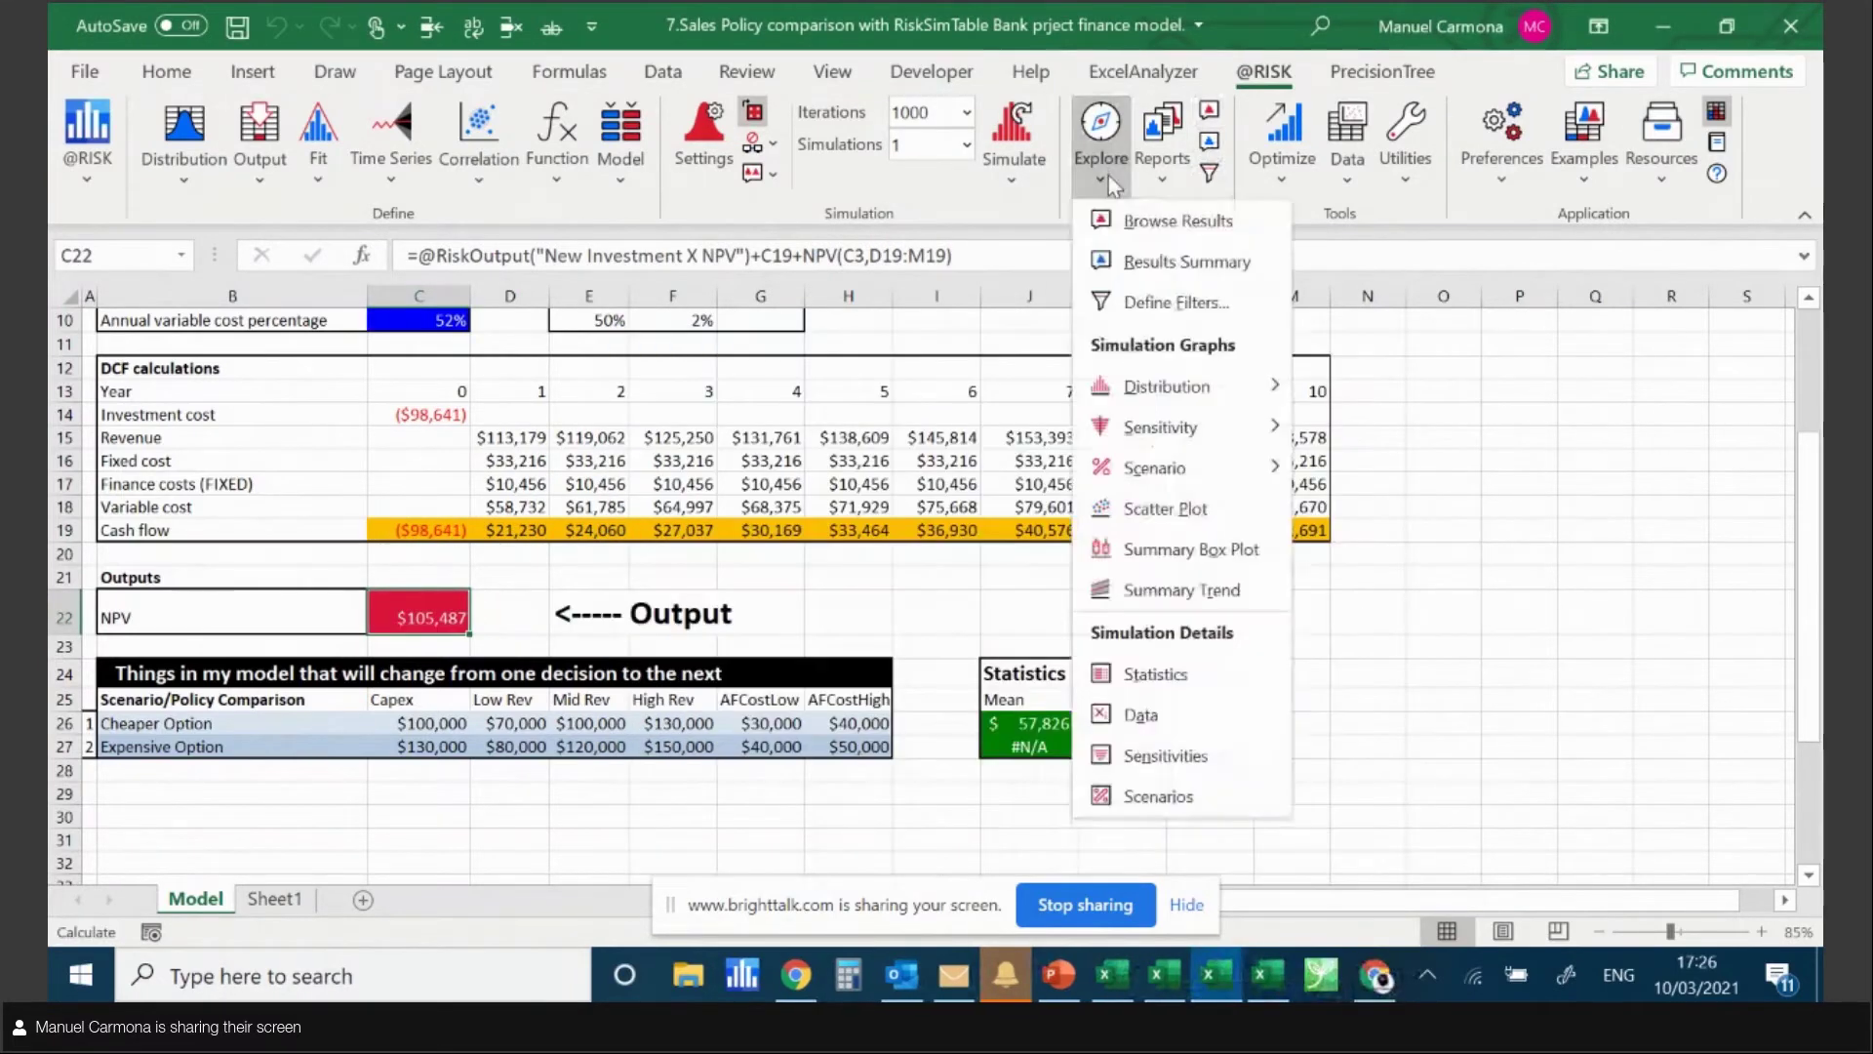
left_click(1149, 228)
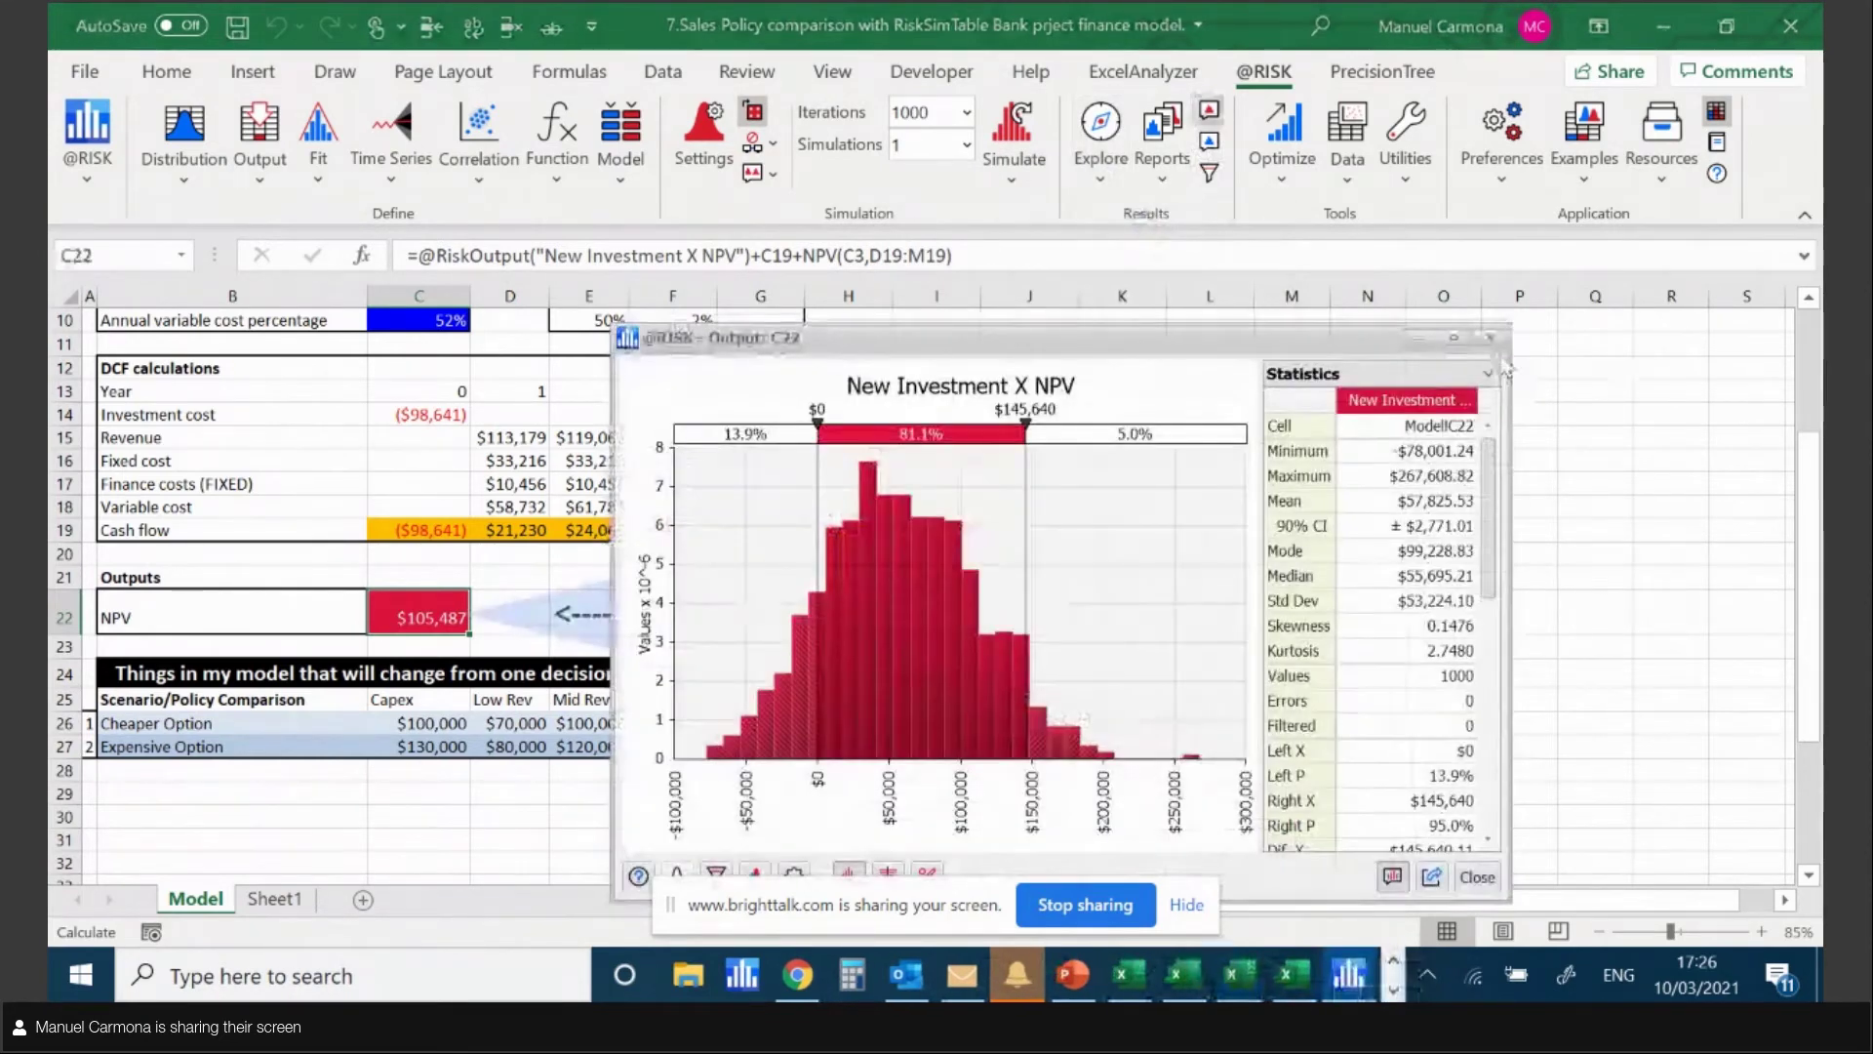
left_click(1490, 338)
left_click(1064, 729)
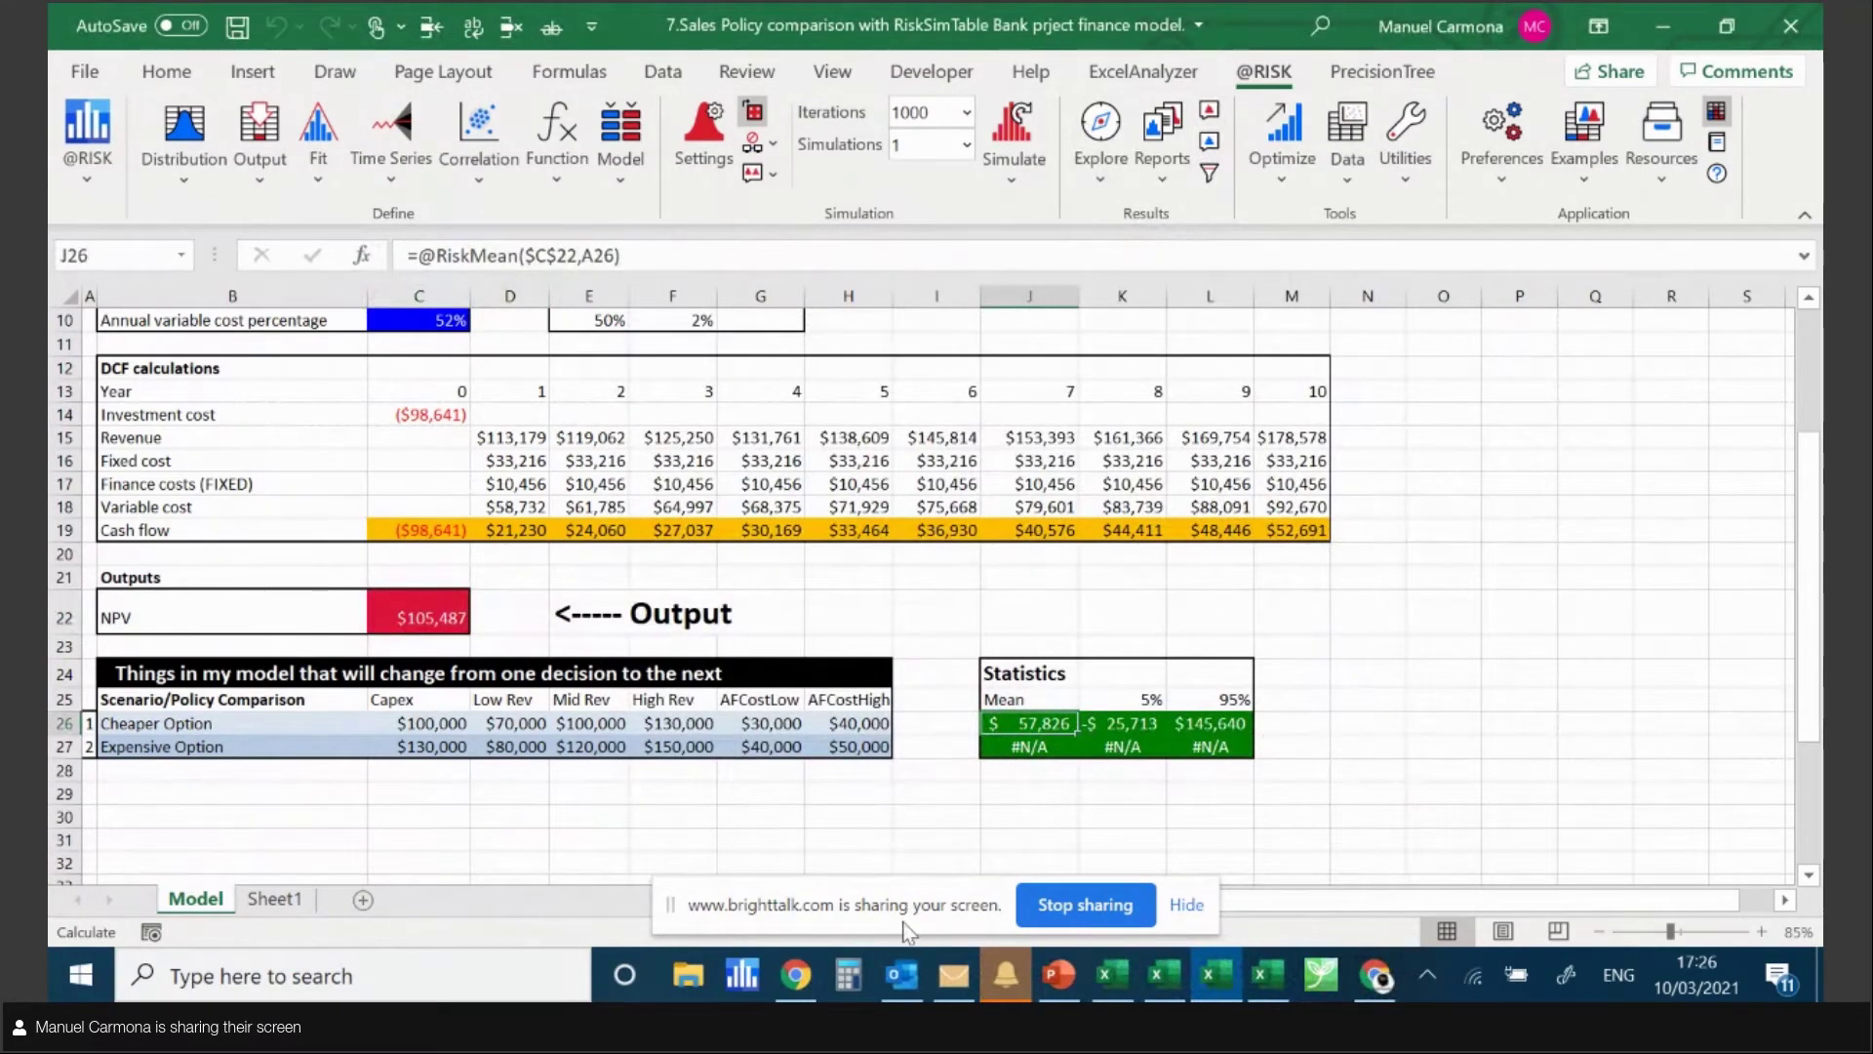
left_click(576, 168)
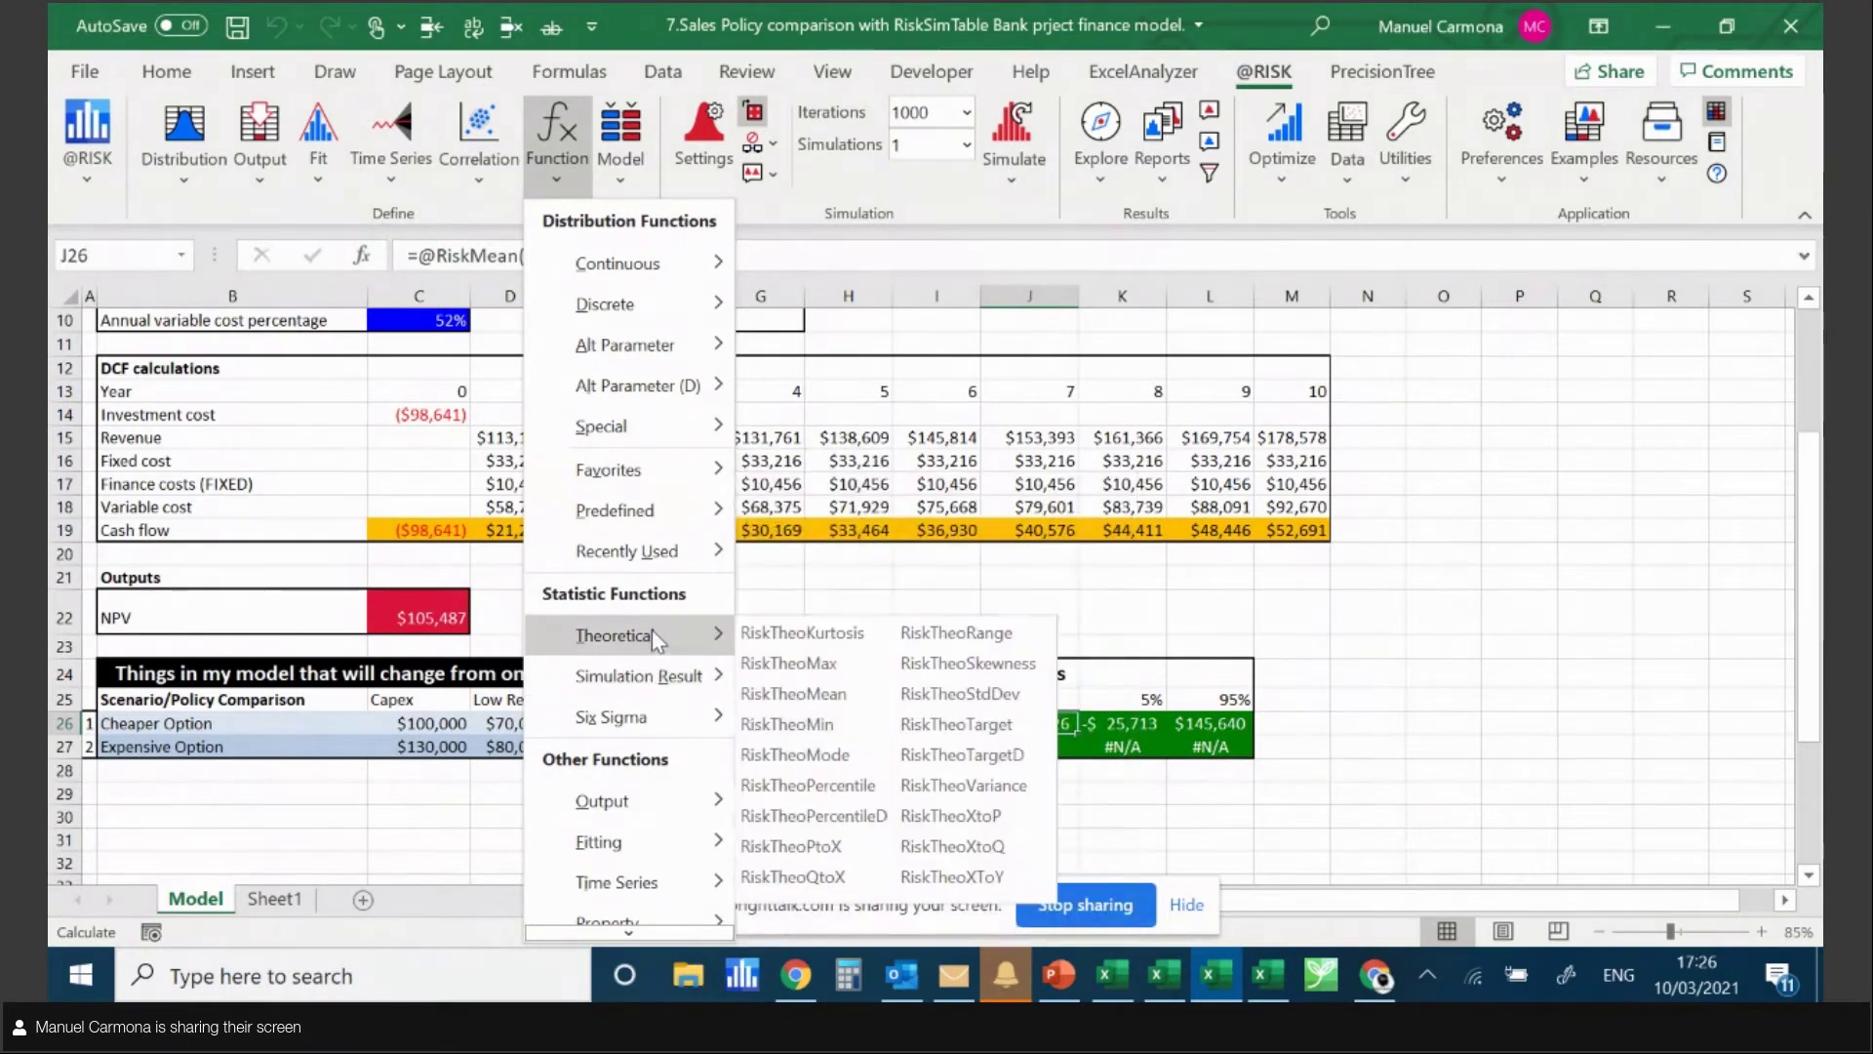
left_click(1449, 611)
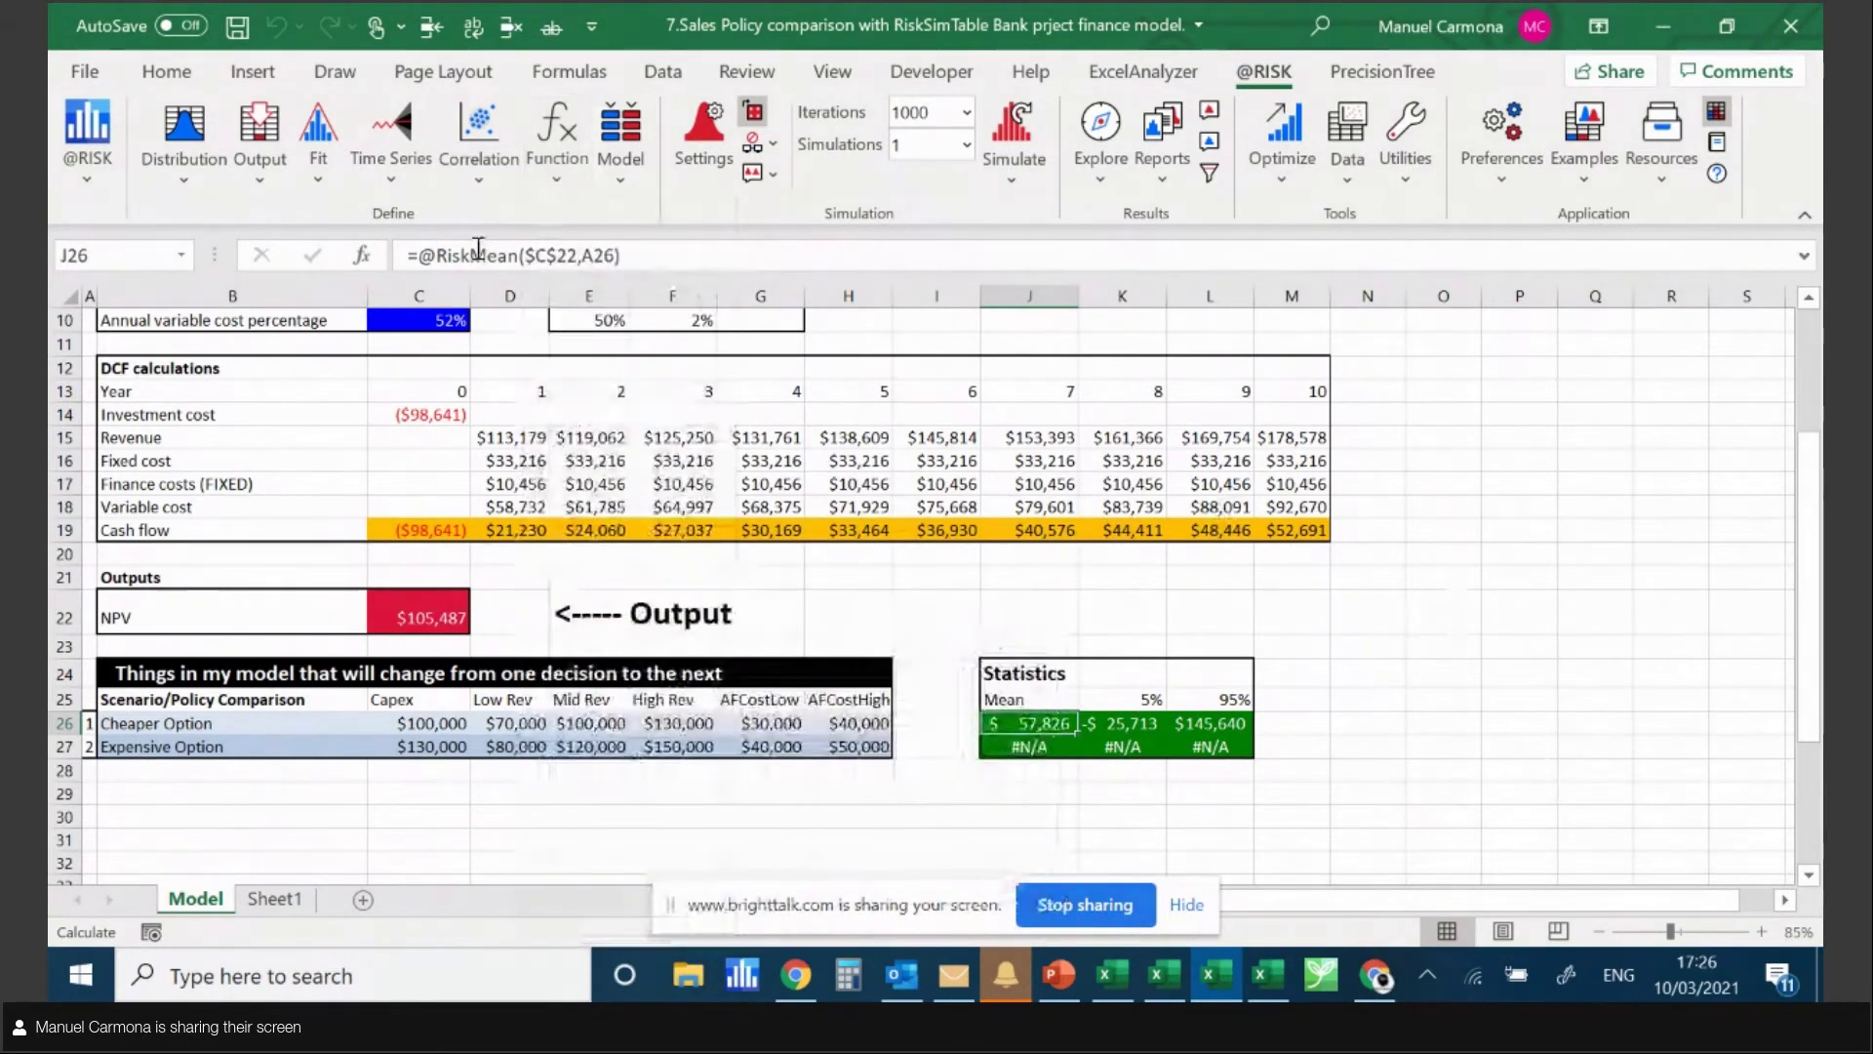
scroll(964, 620, "up", 1)
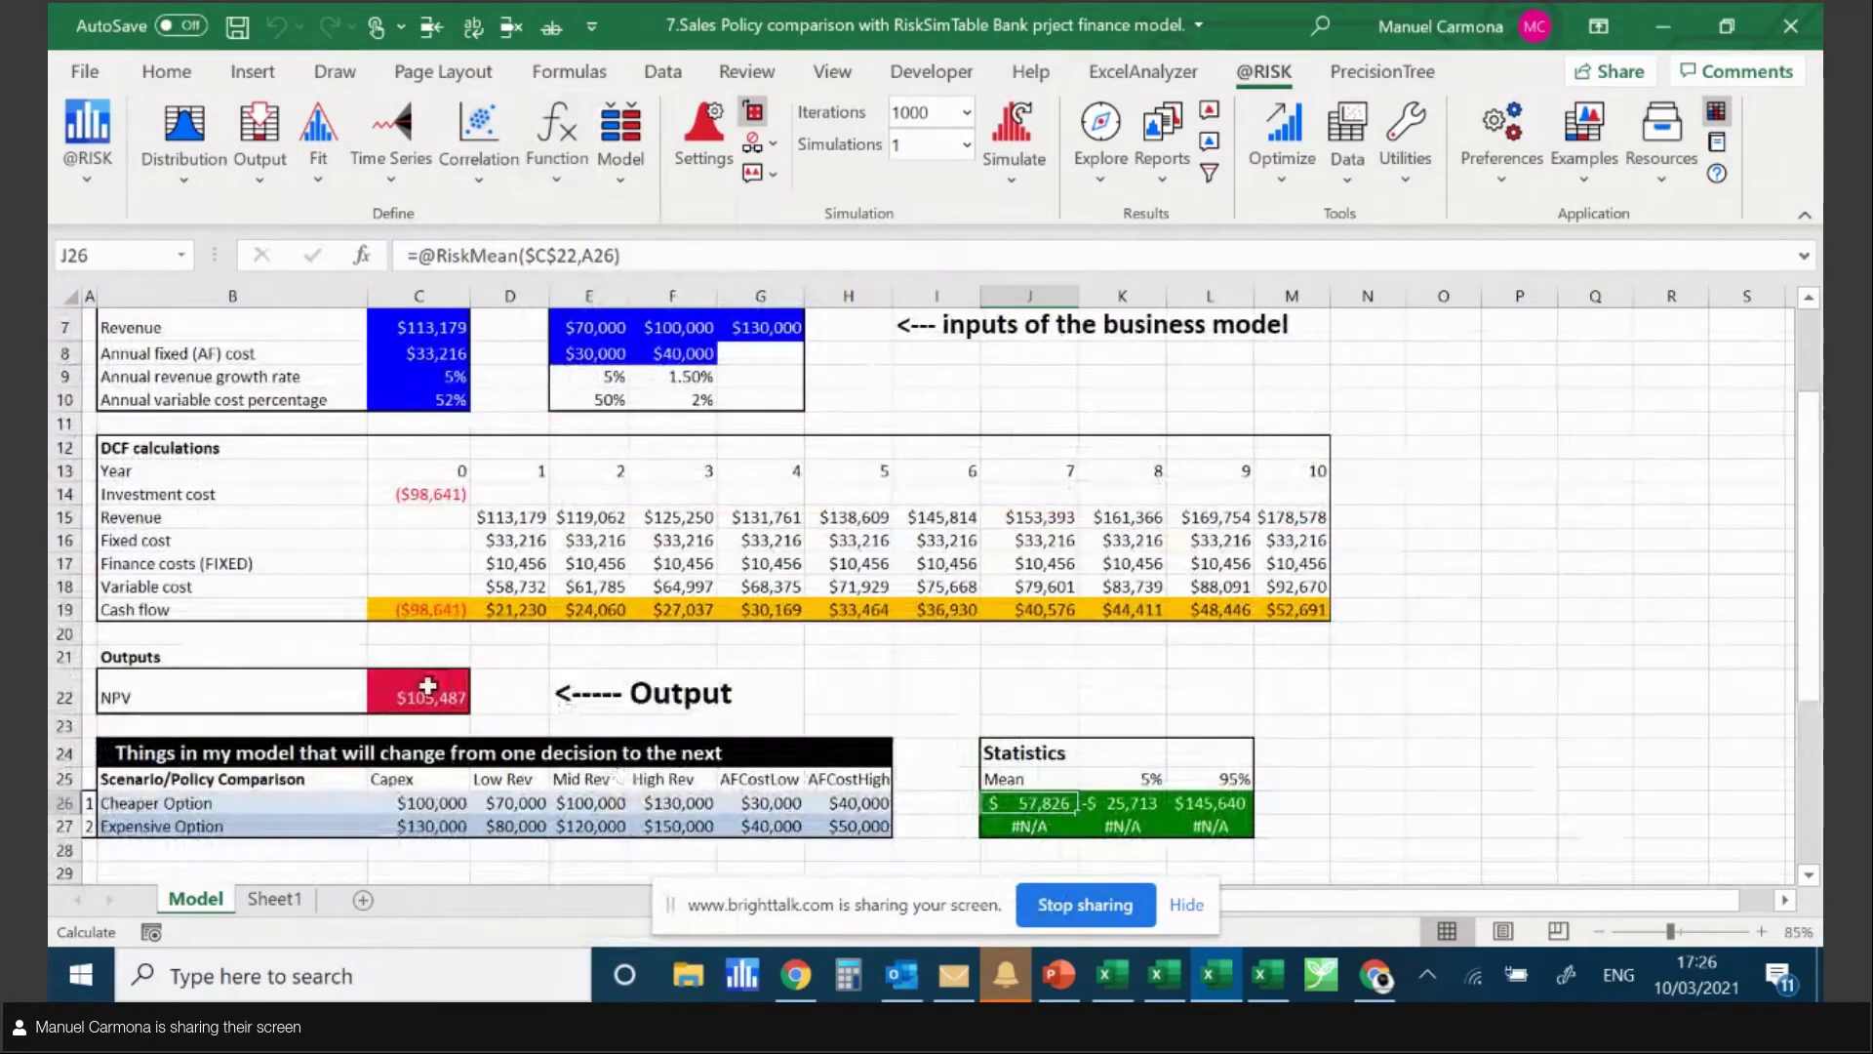
scroll(790, 674, "up", 2)
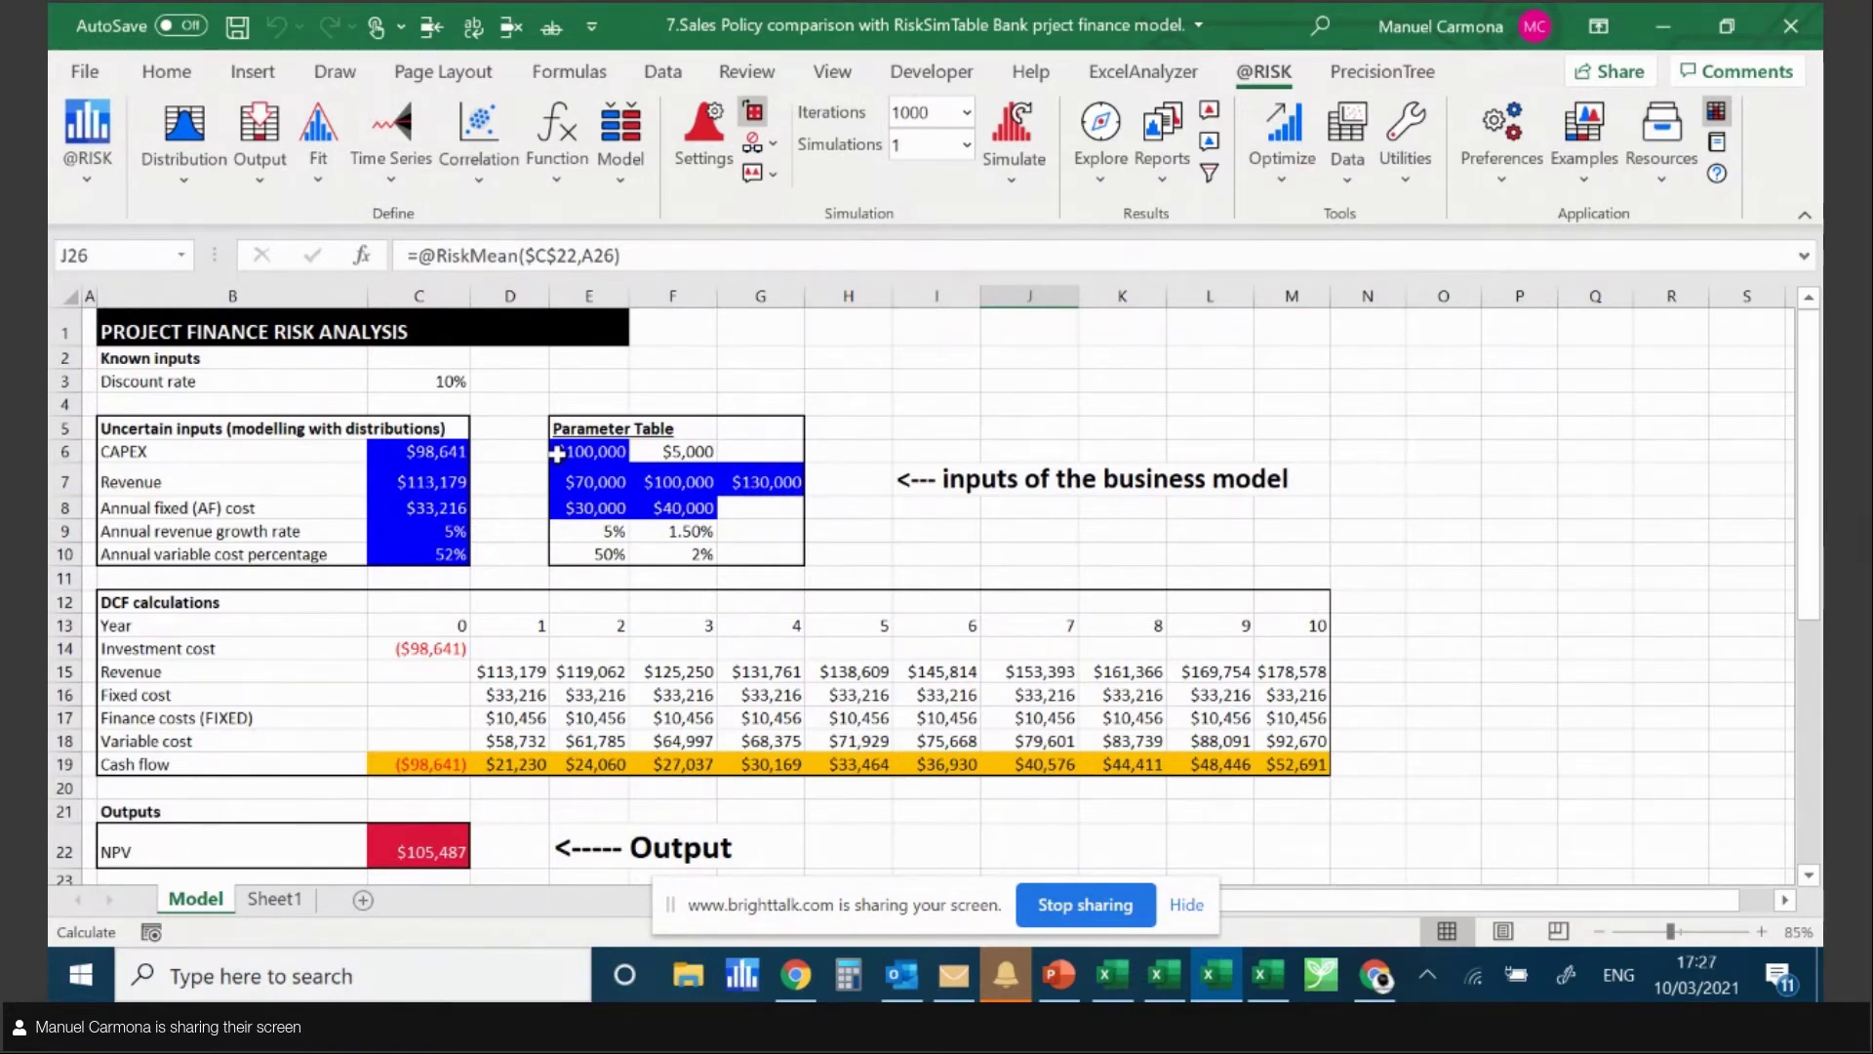
Set Simulations to 2 and run both scenario simulations.
left_click(968, 147)
left_click(954, 226)
scroll(865, 391, "down", 3)
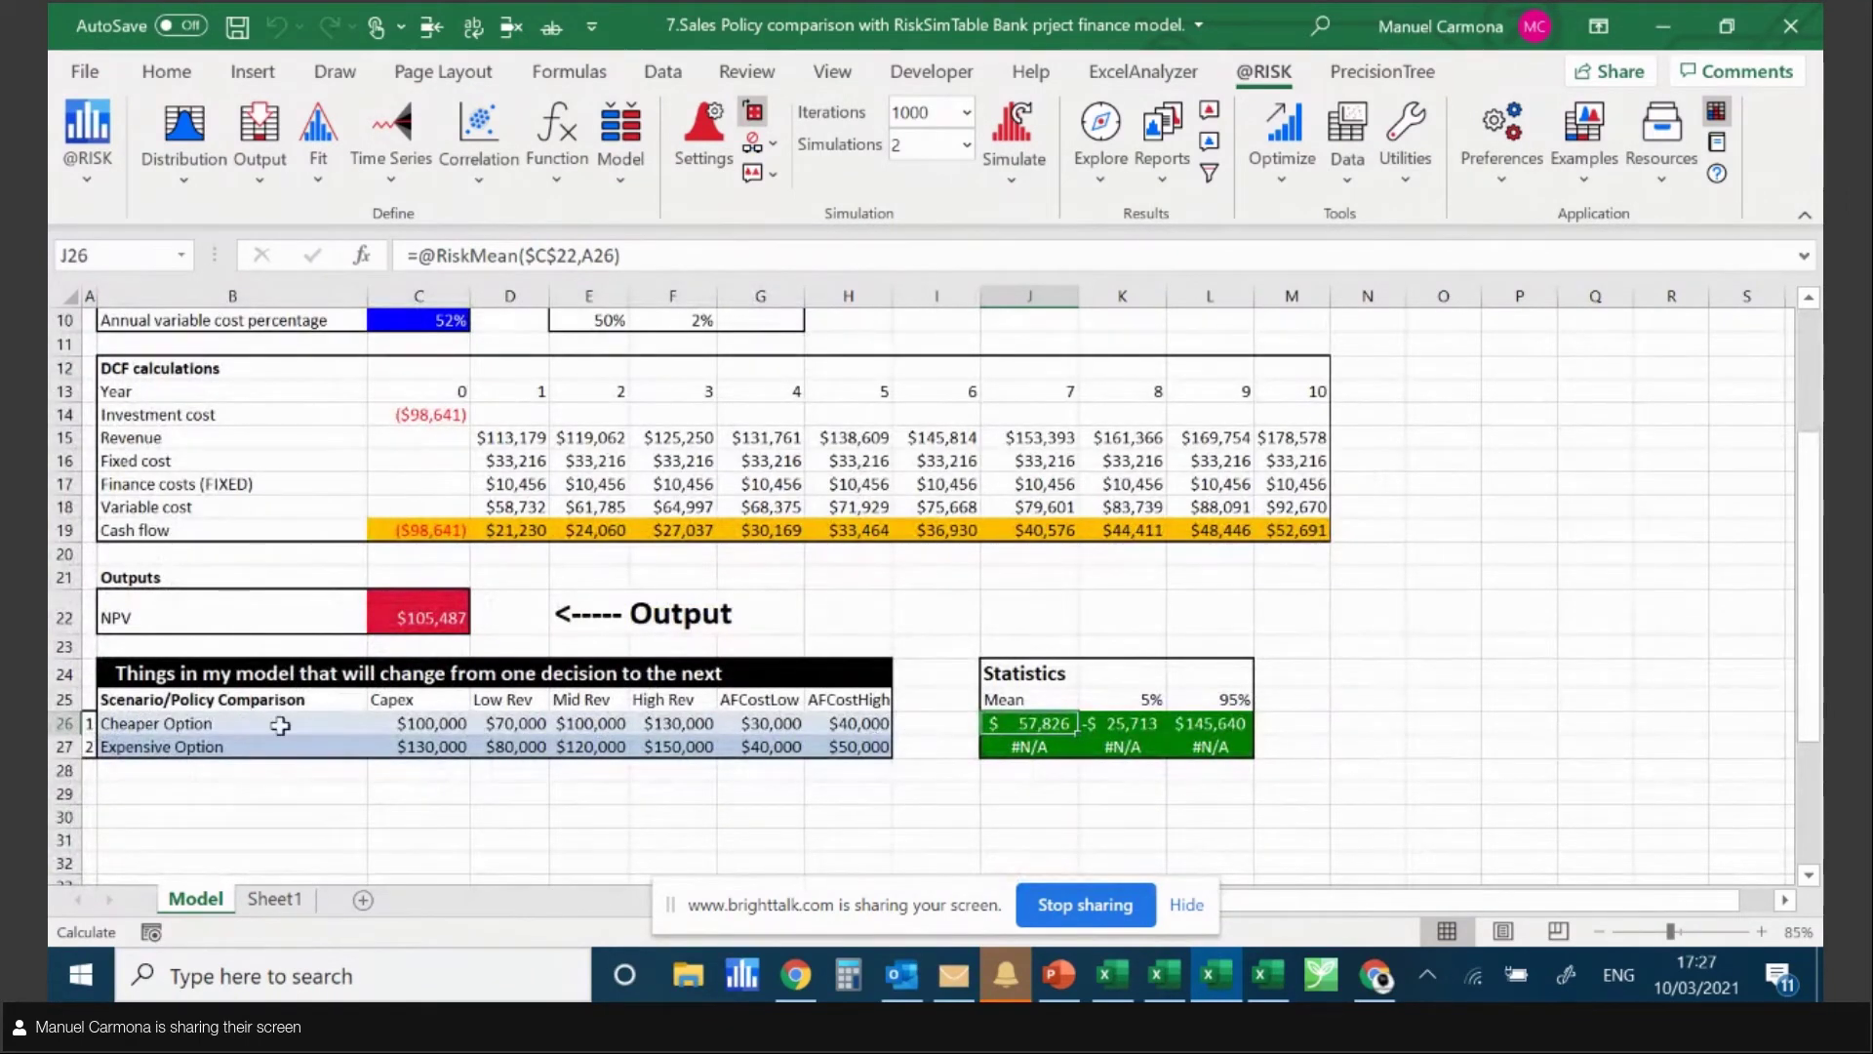
scroll(228, 722, "up", 2)
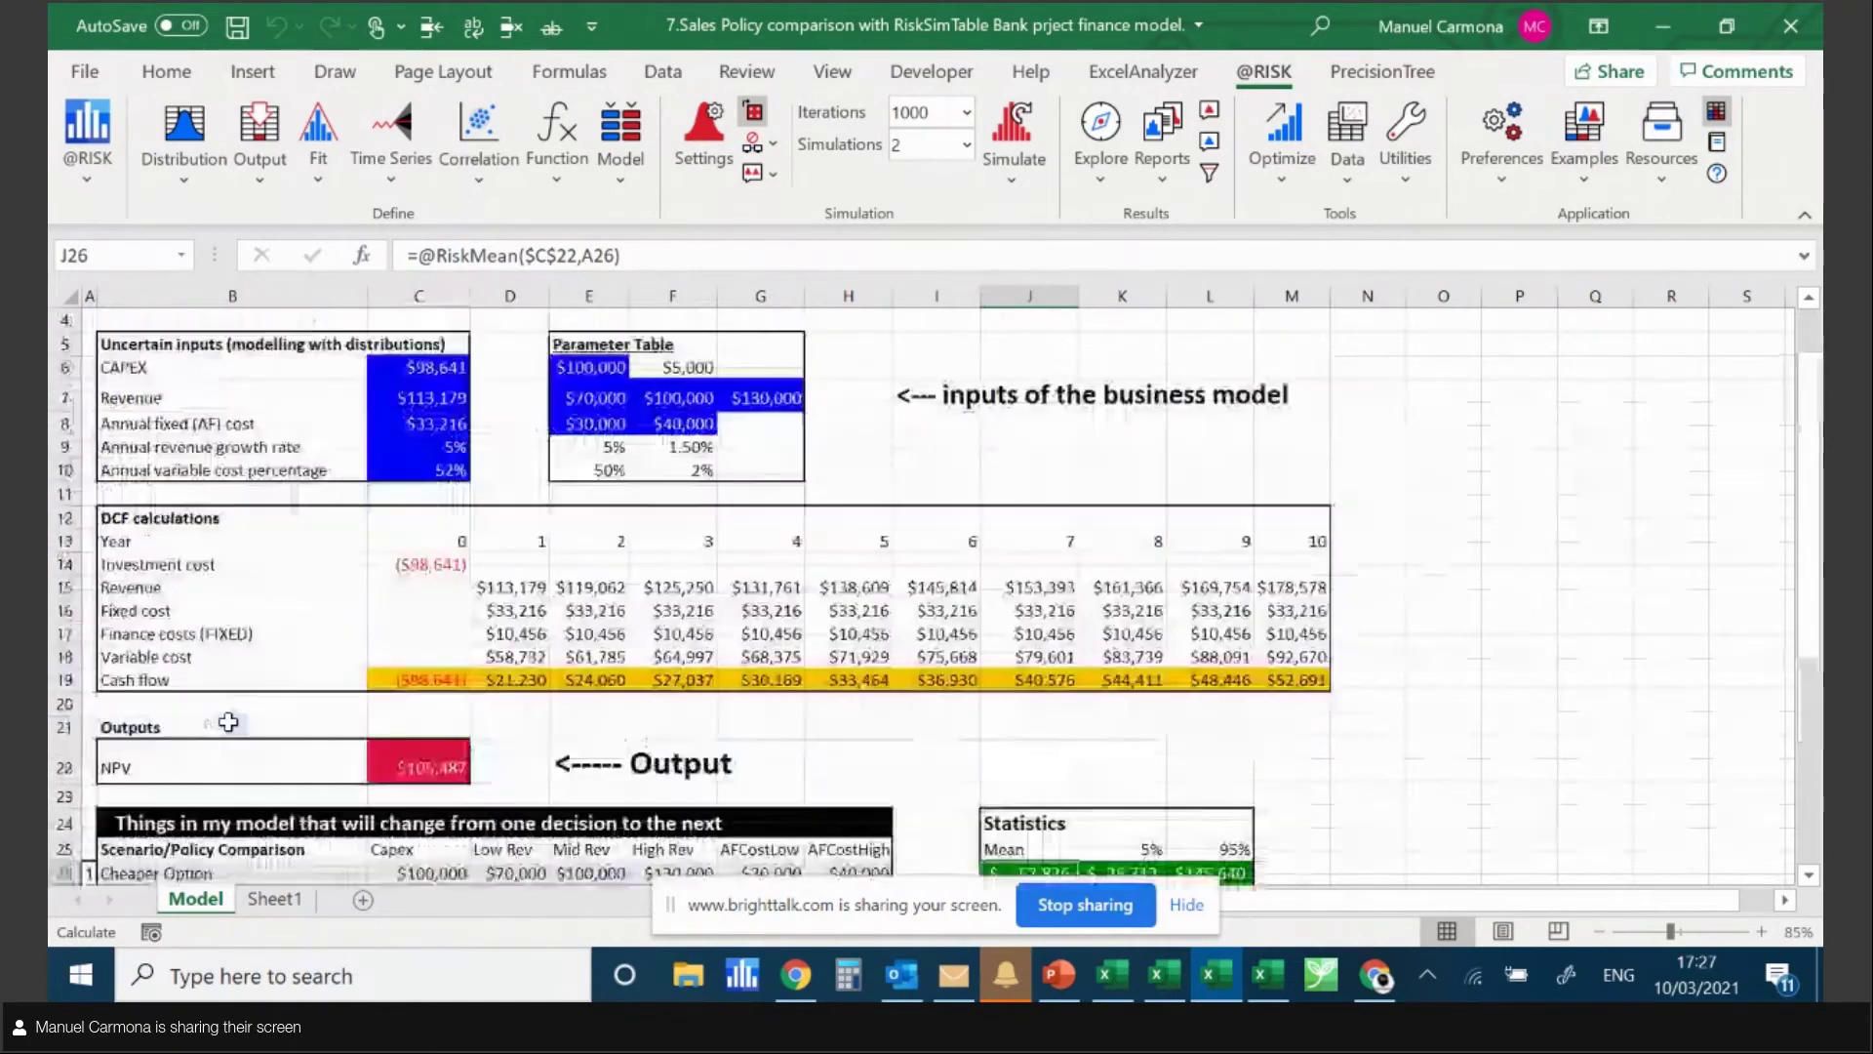
scroll(229, 722, "up", 1)
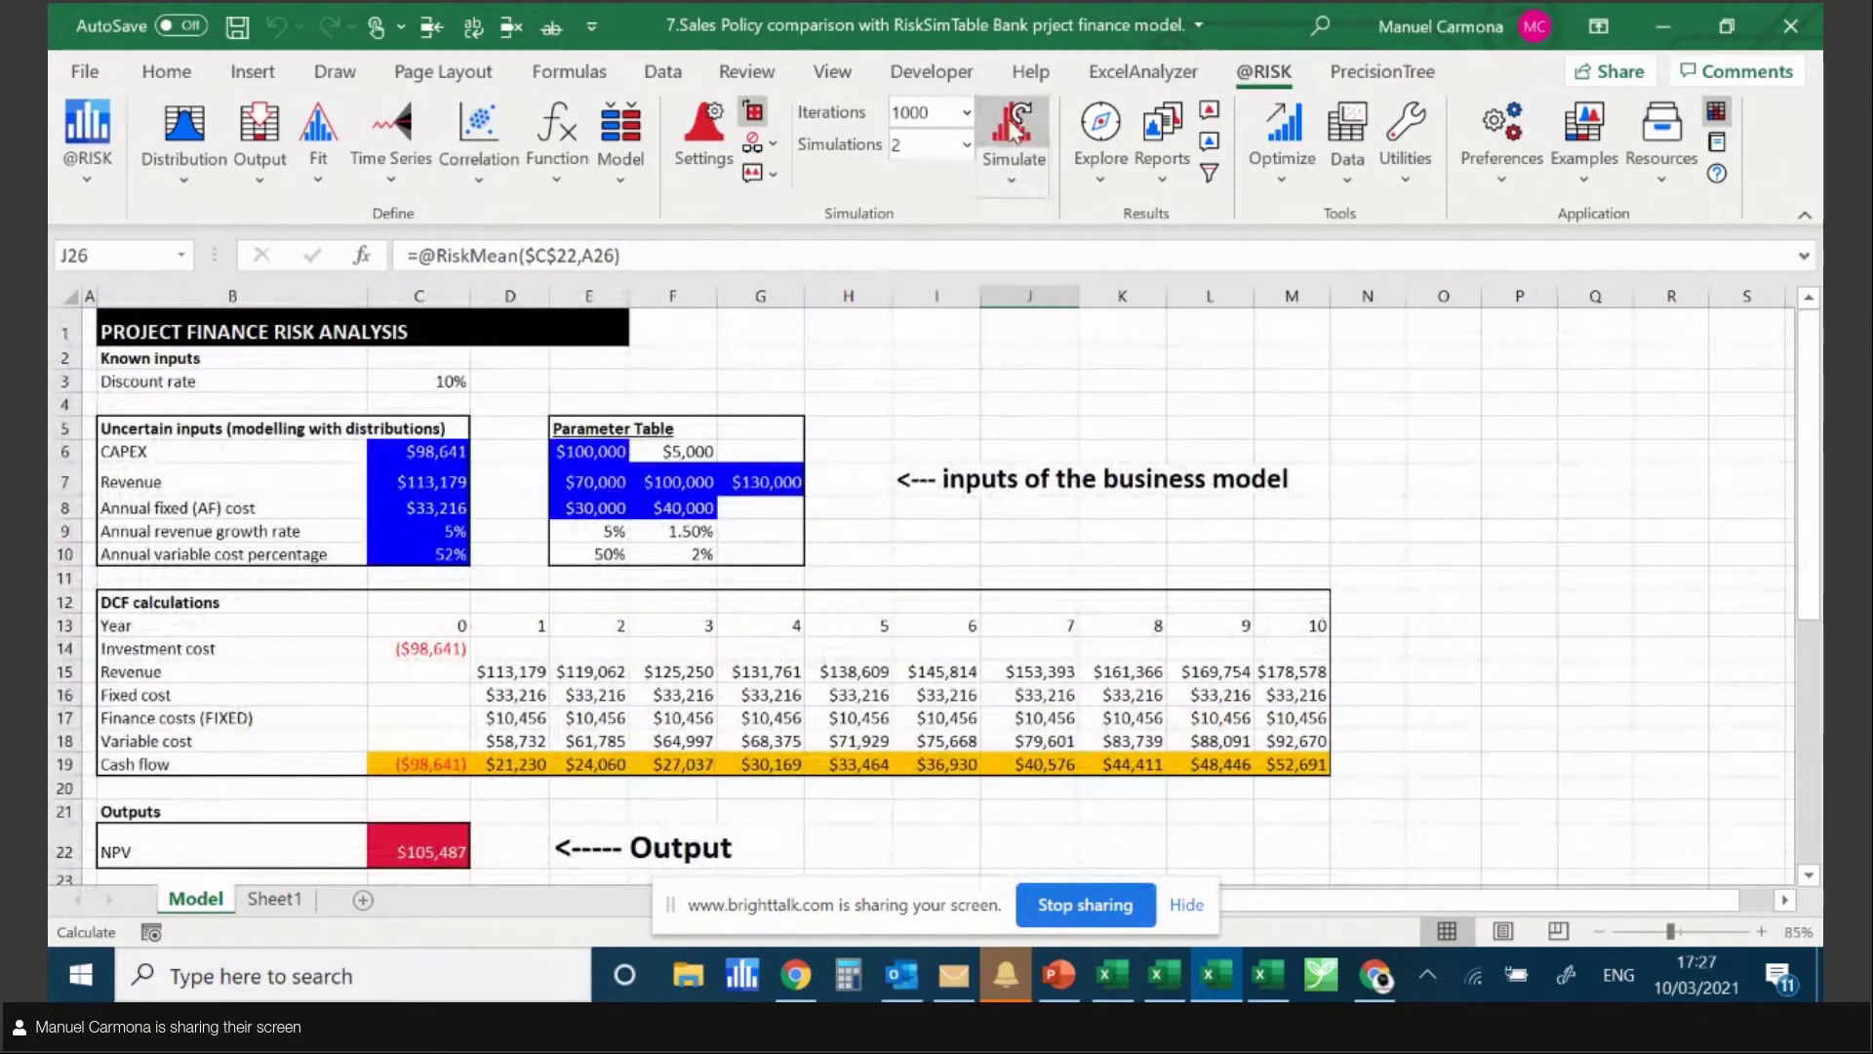
left_click(434, 849)
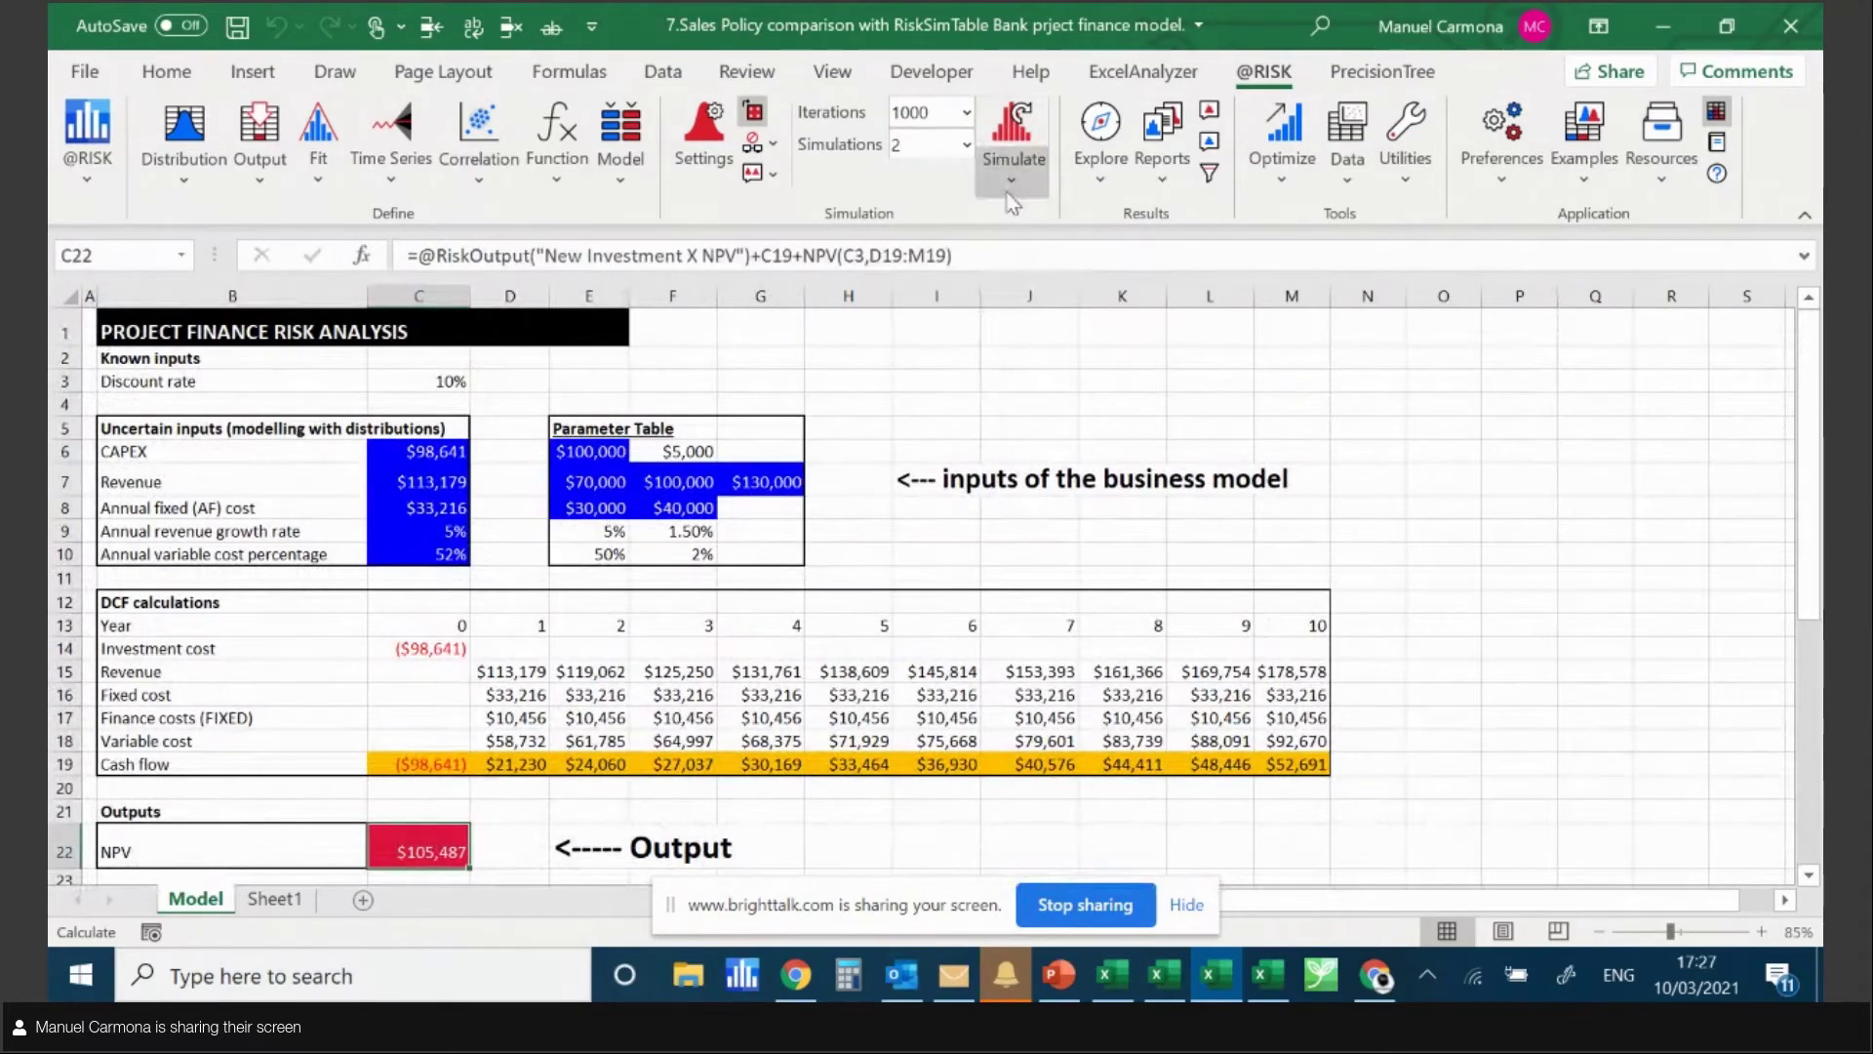
left_click(1014, 127)
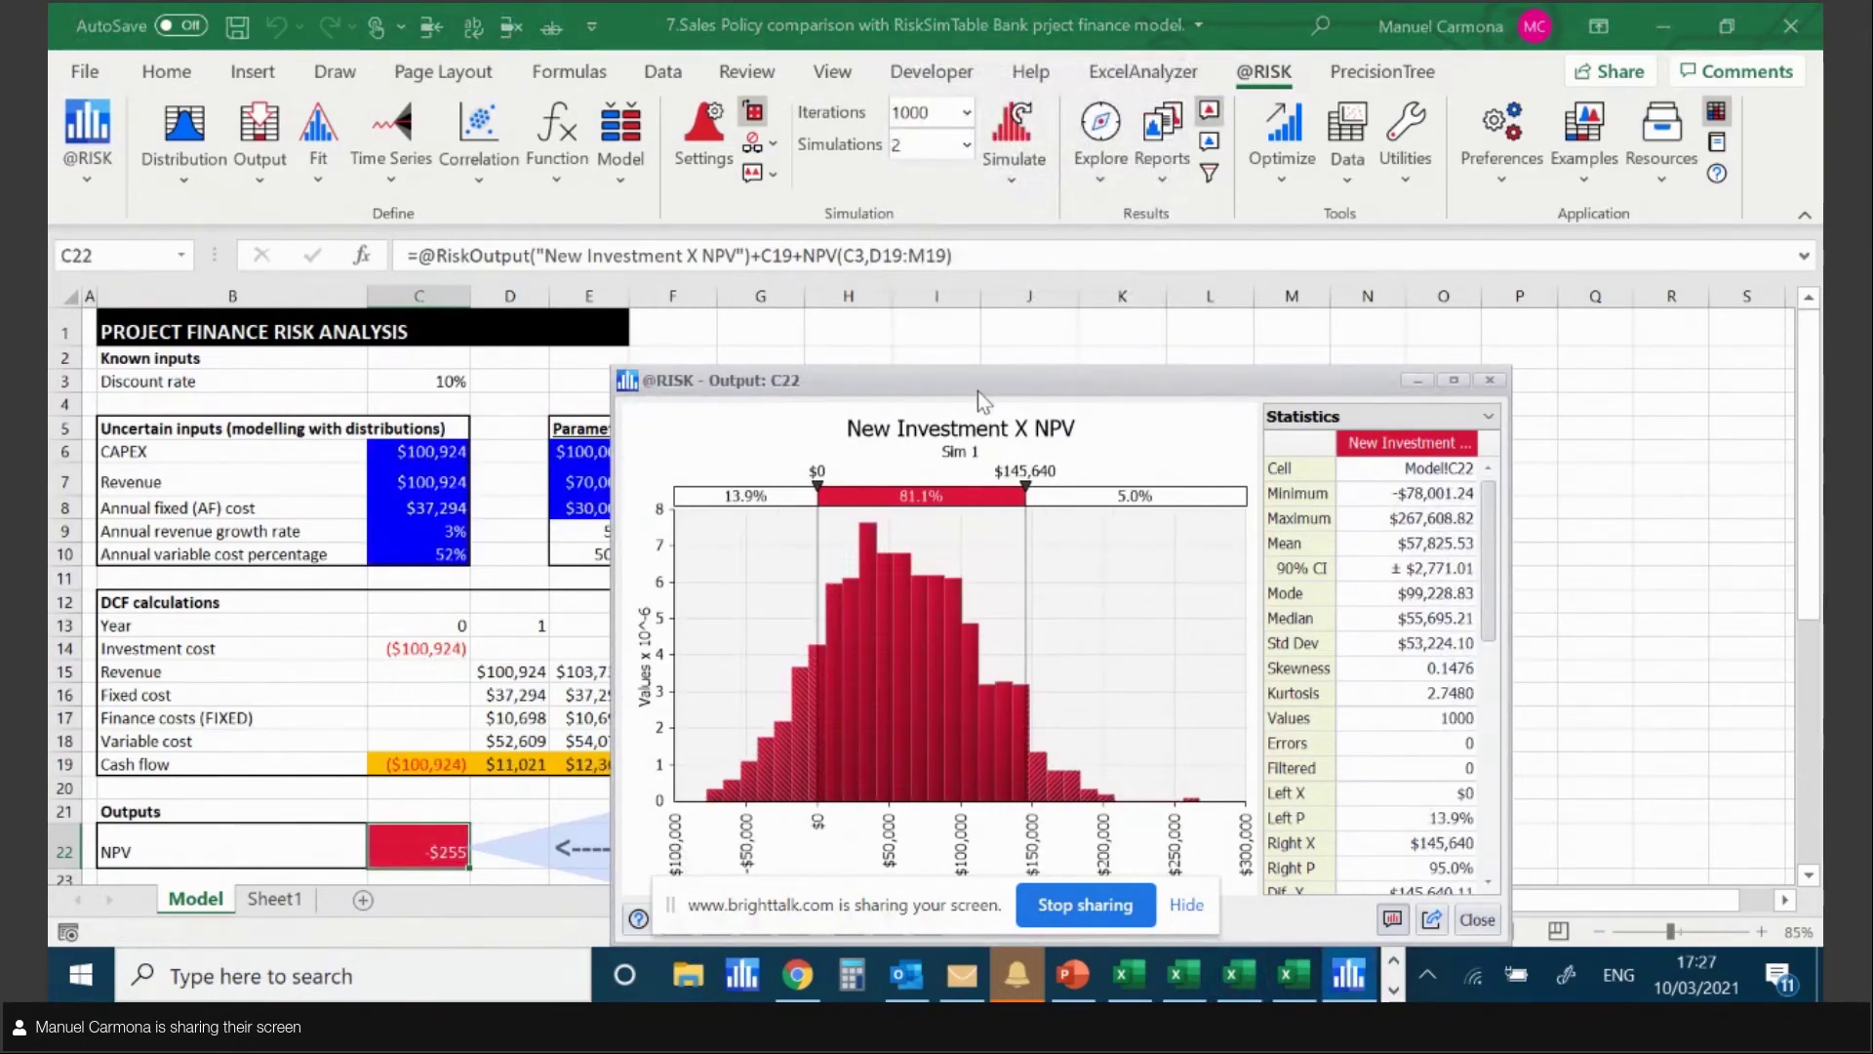
Move the output window aside, review scenario inputs C26:F27, and open the simulation selector.
left_click_drag(977, 392, 1124, 184)
scroll(506, 769, "down", 3)
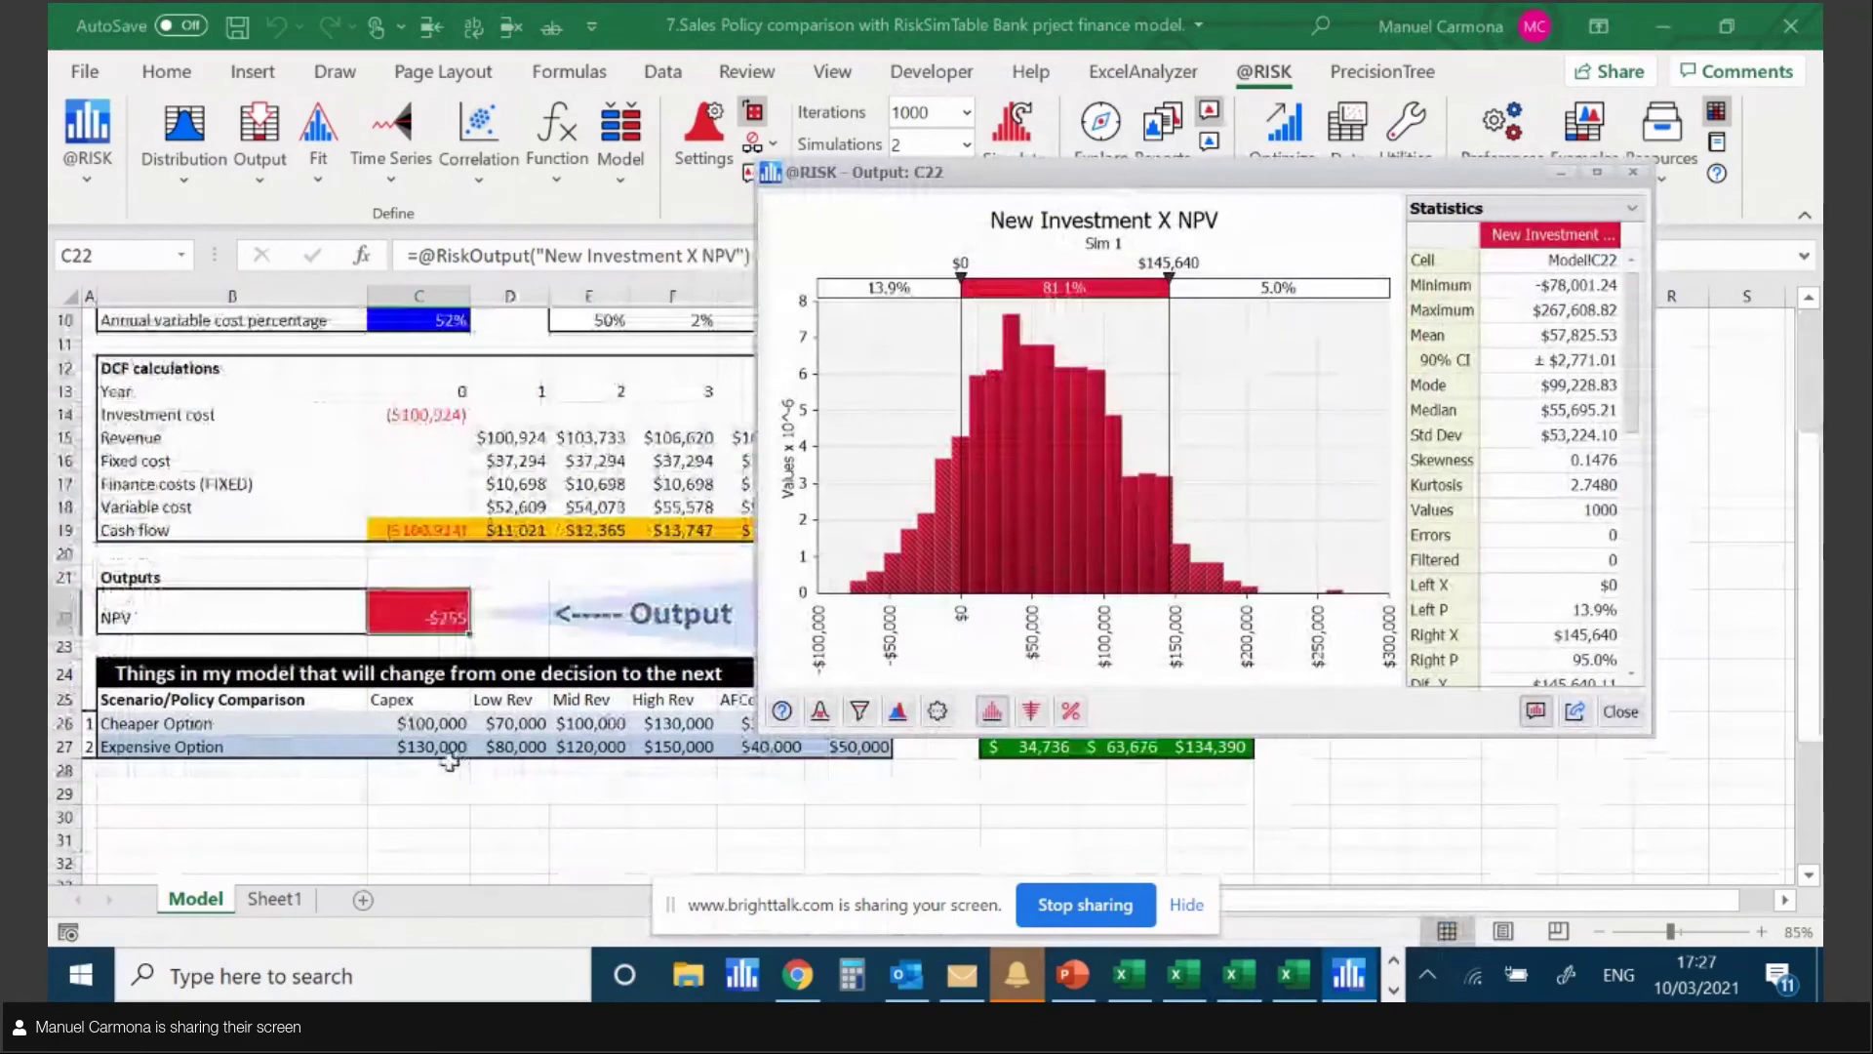
left_click(421, 723)
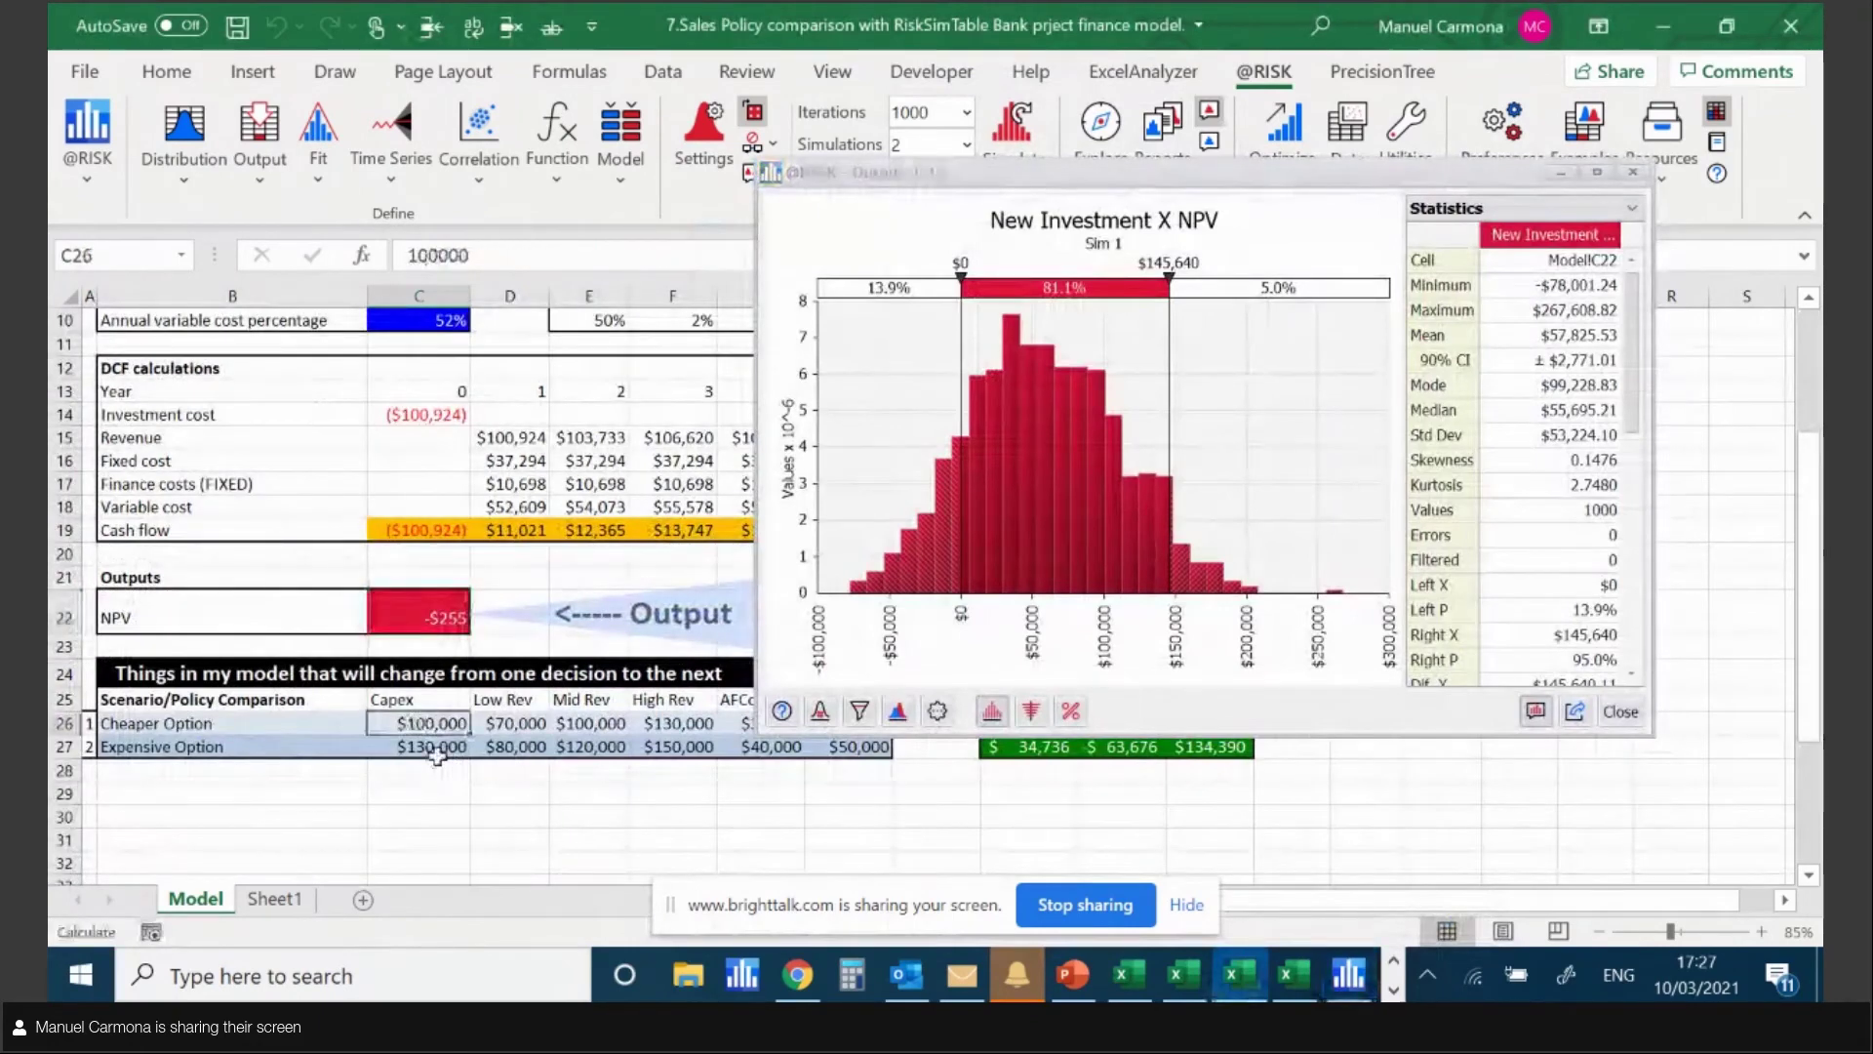
key("Down")
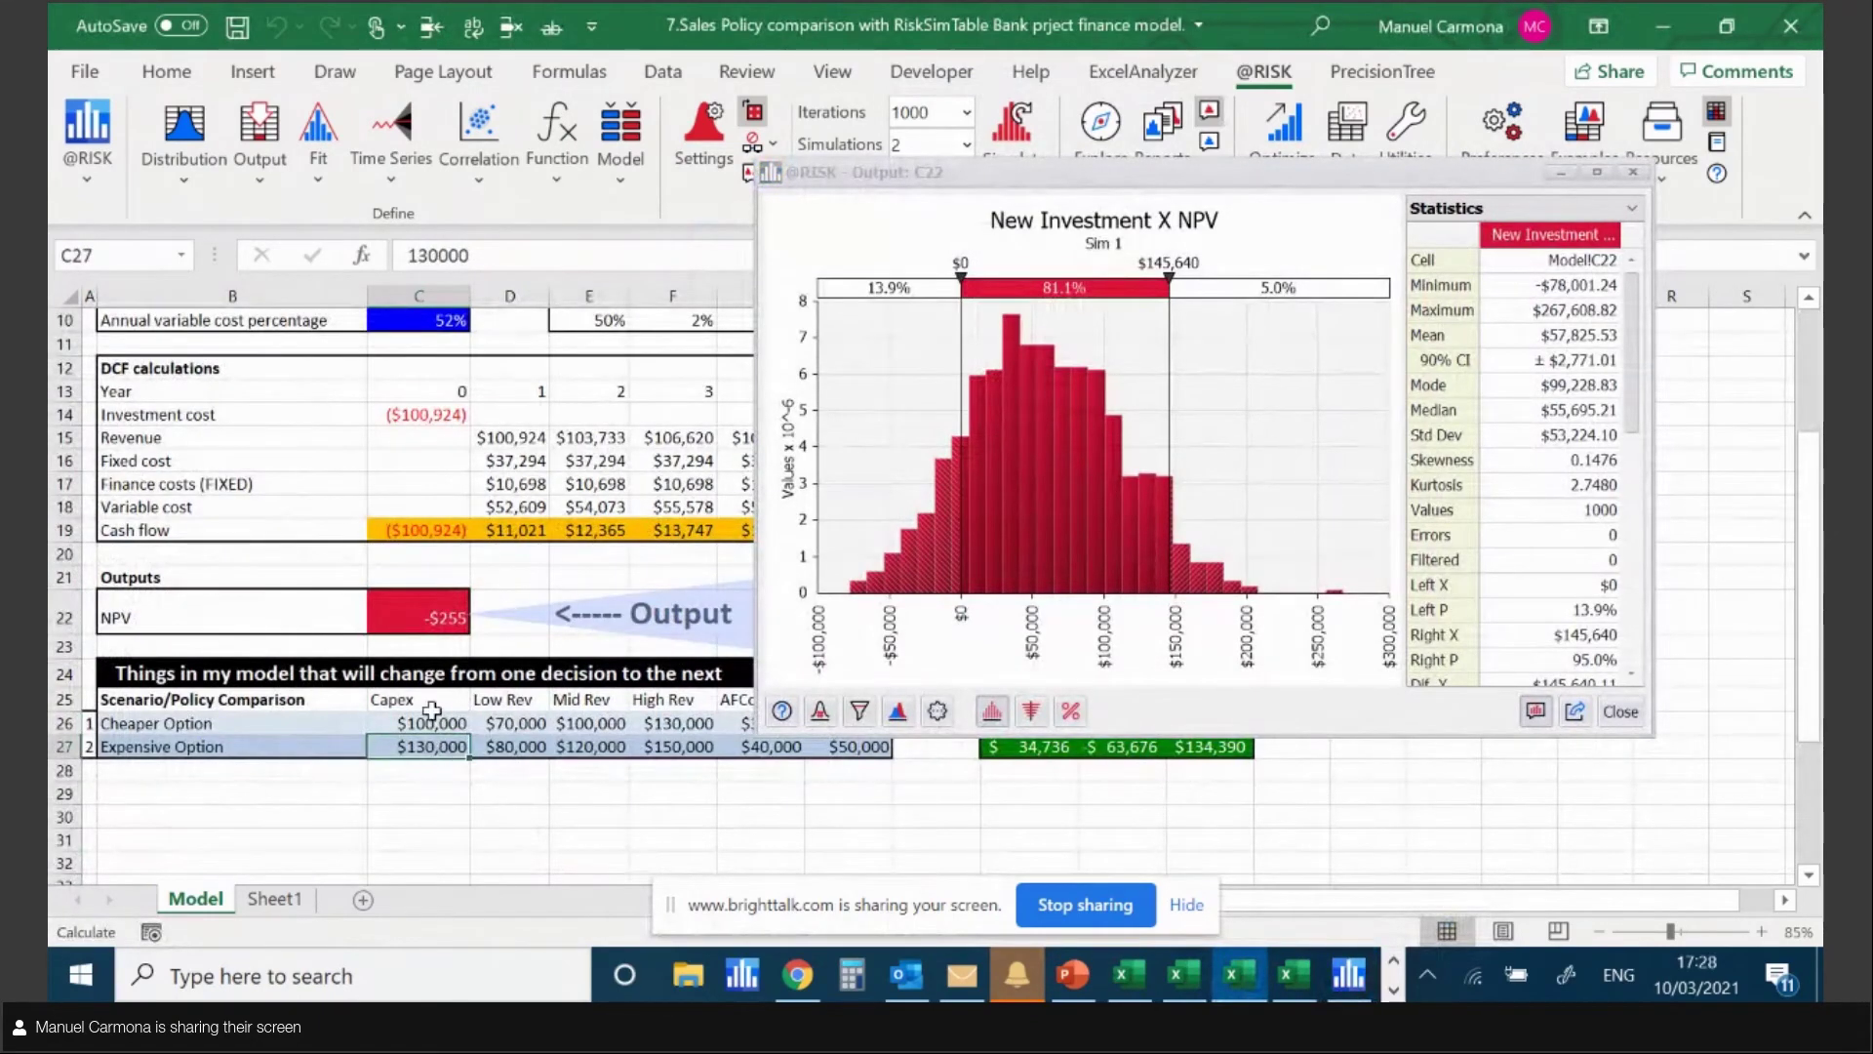
left_click(493, 724)
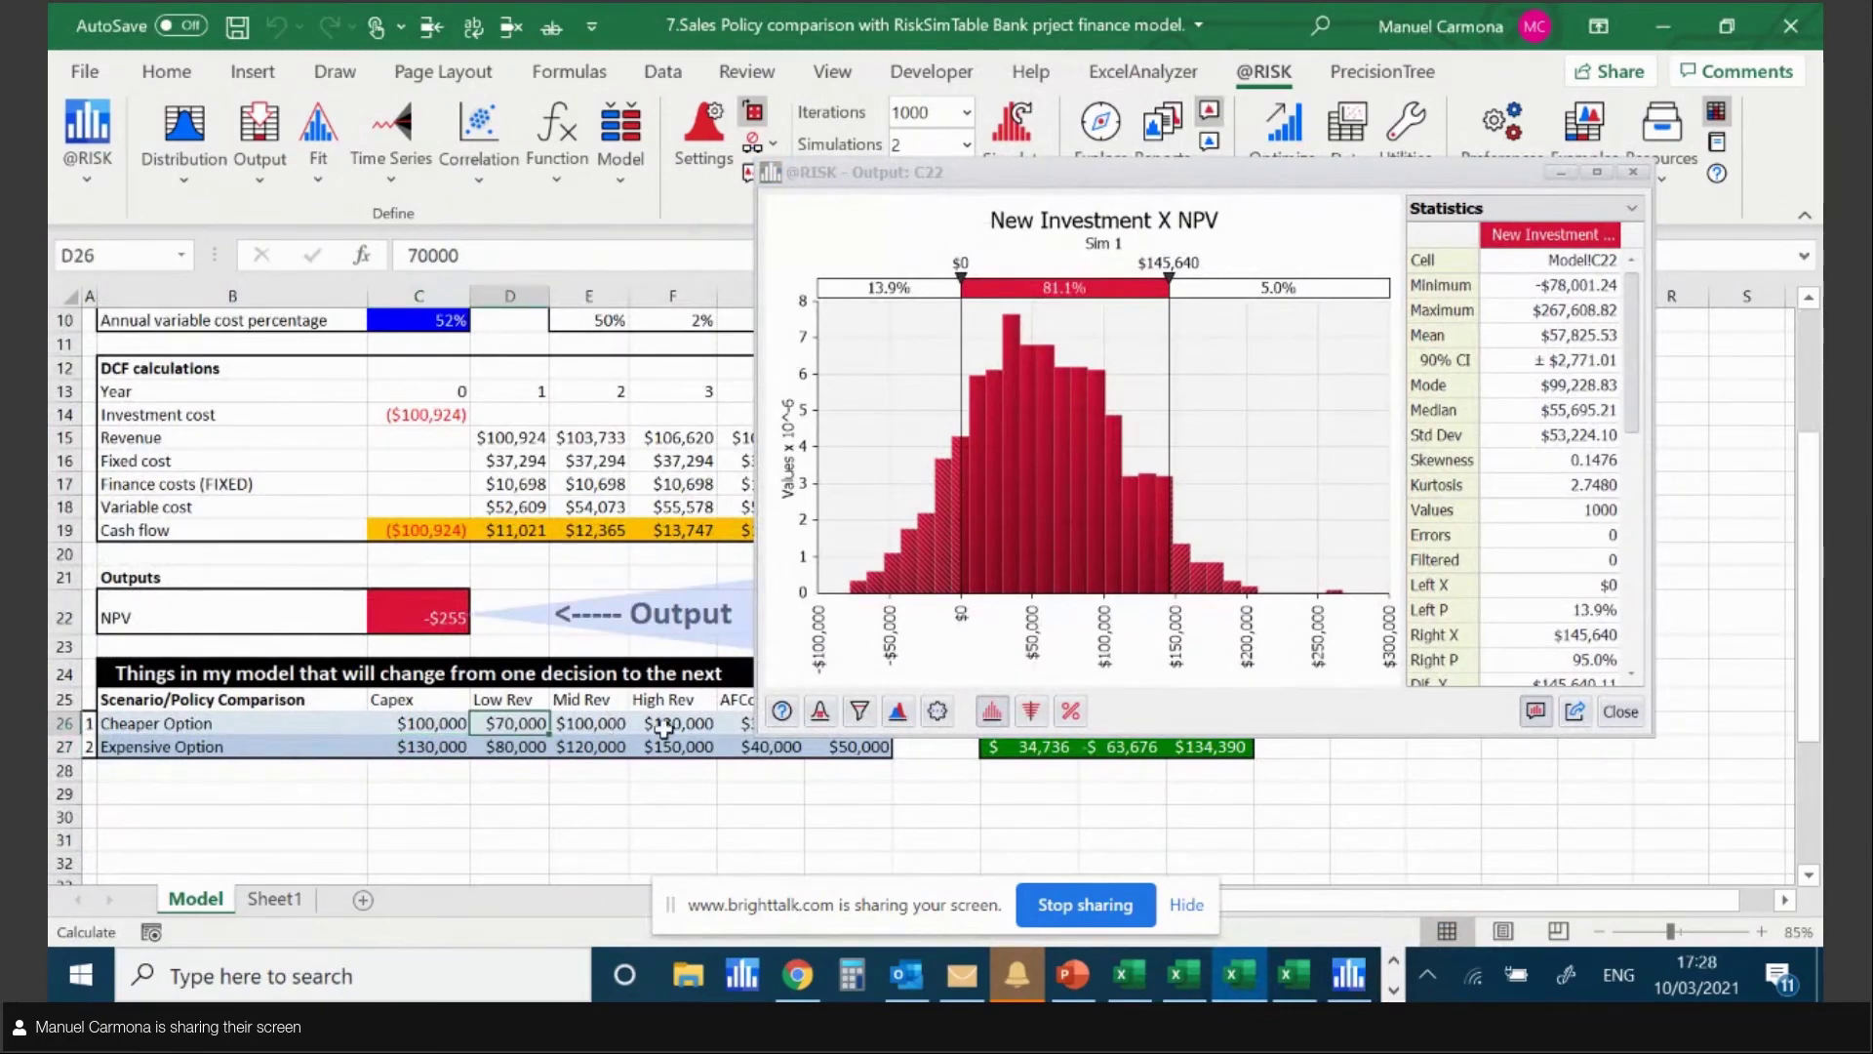
left_click(517, 749)
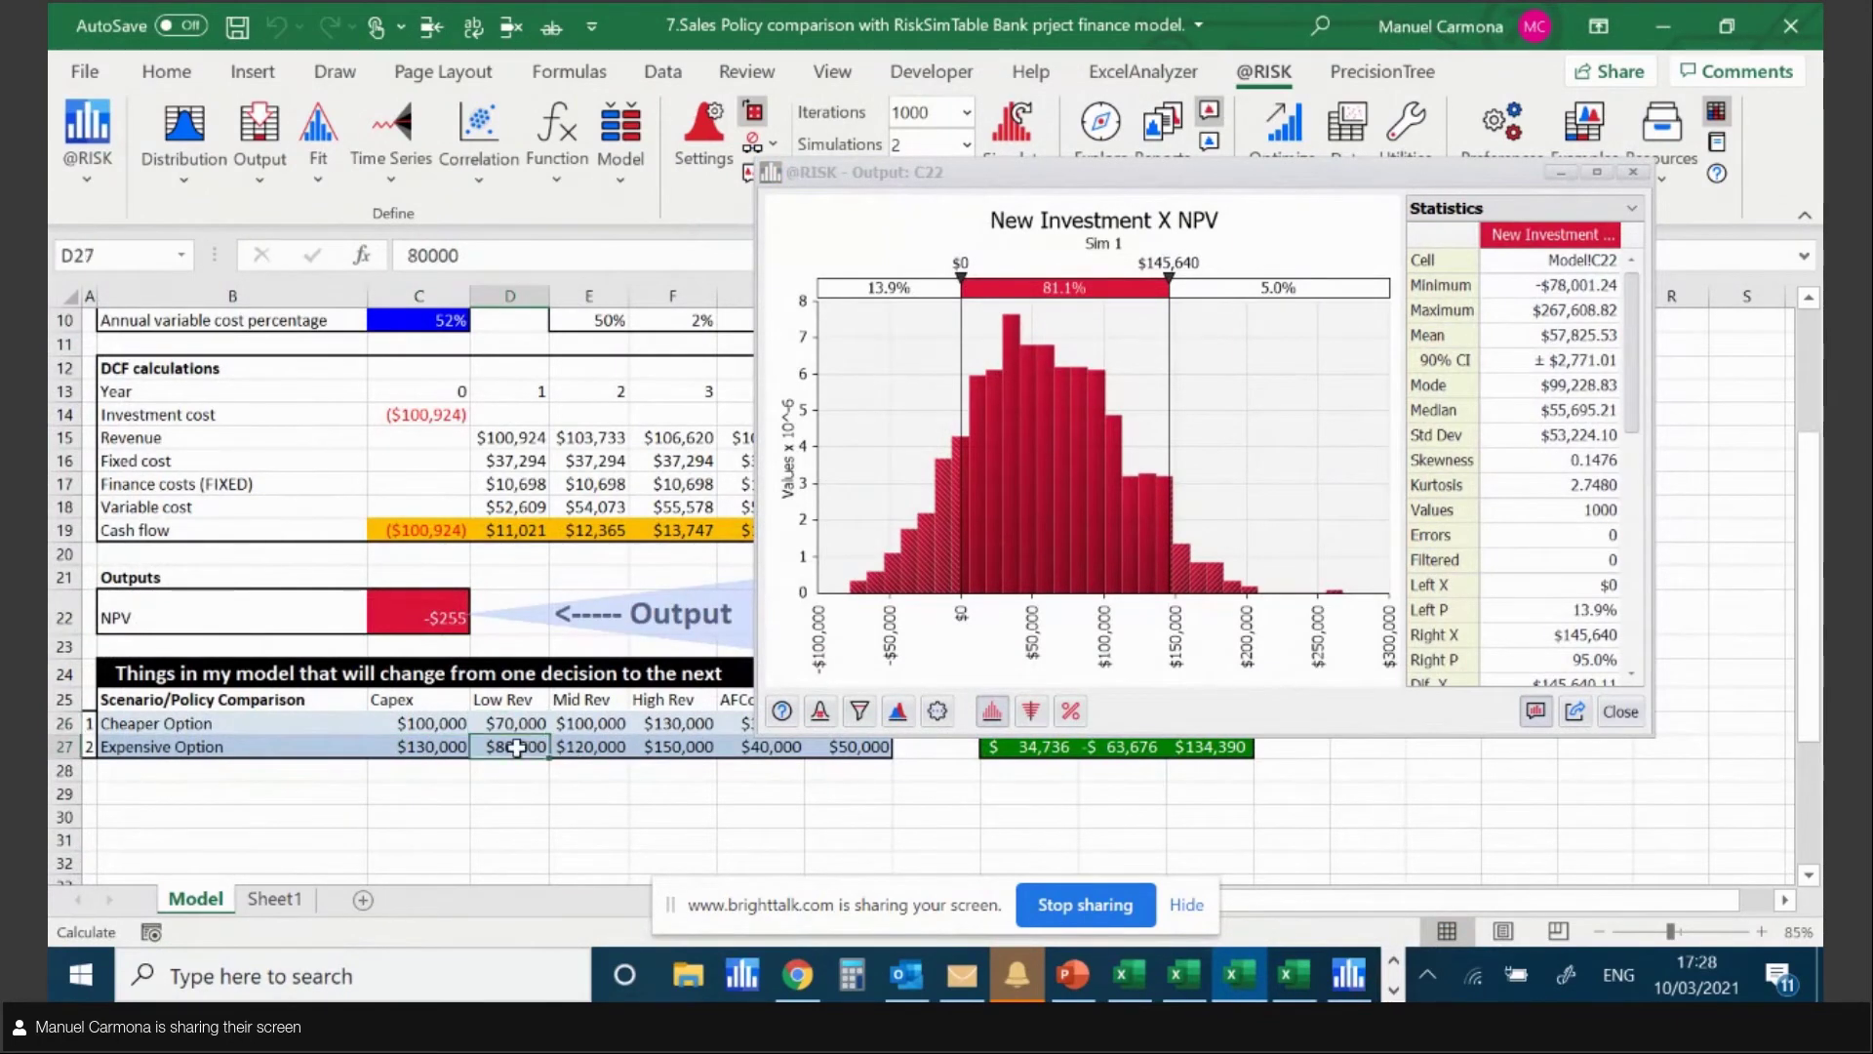
left_click_drag(525, 723, 664, 751)
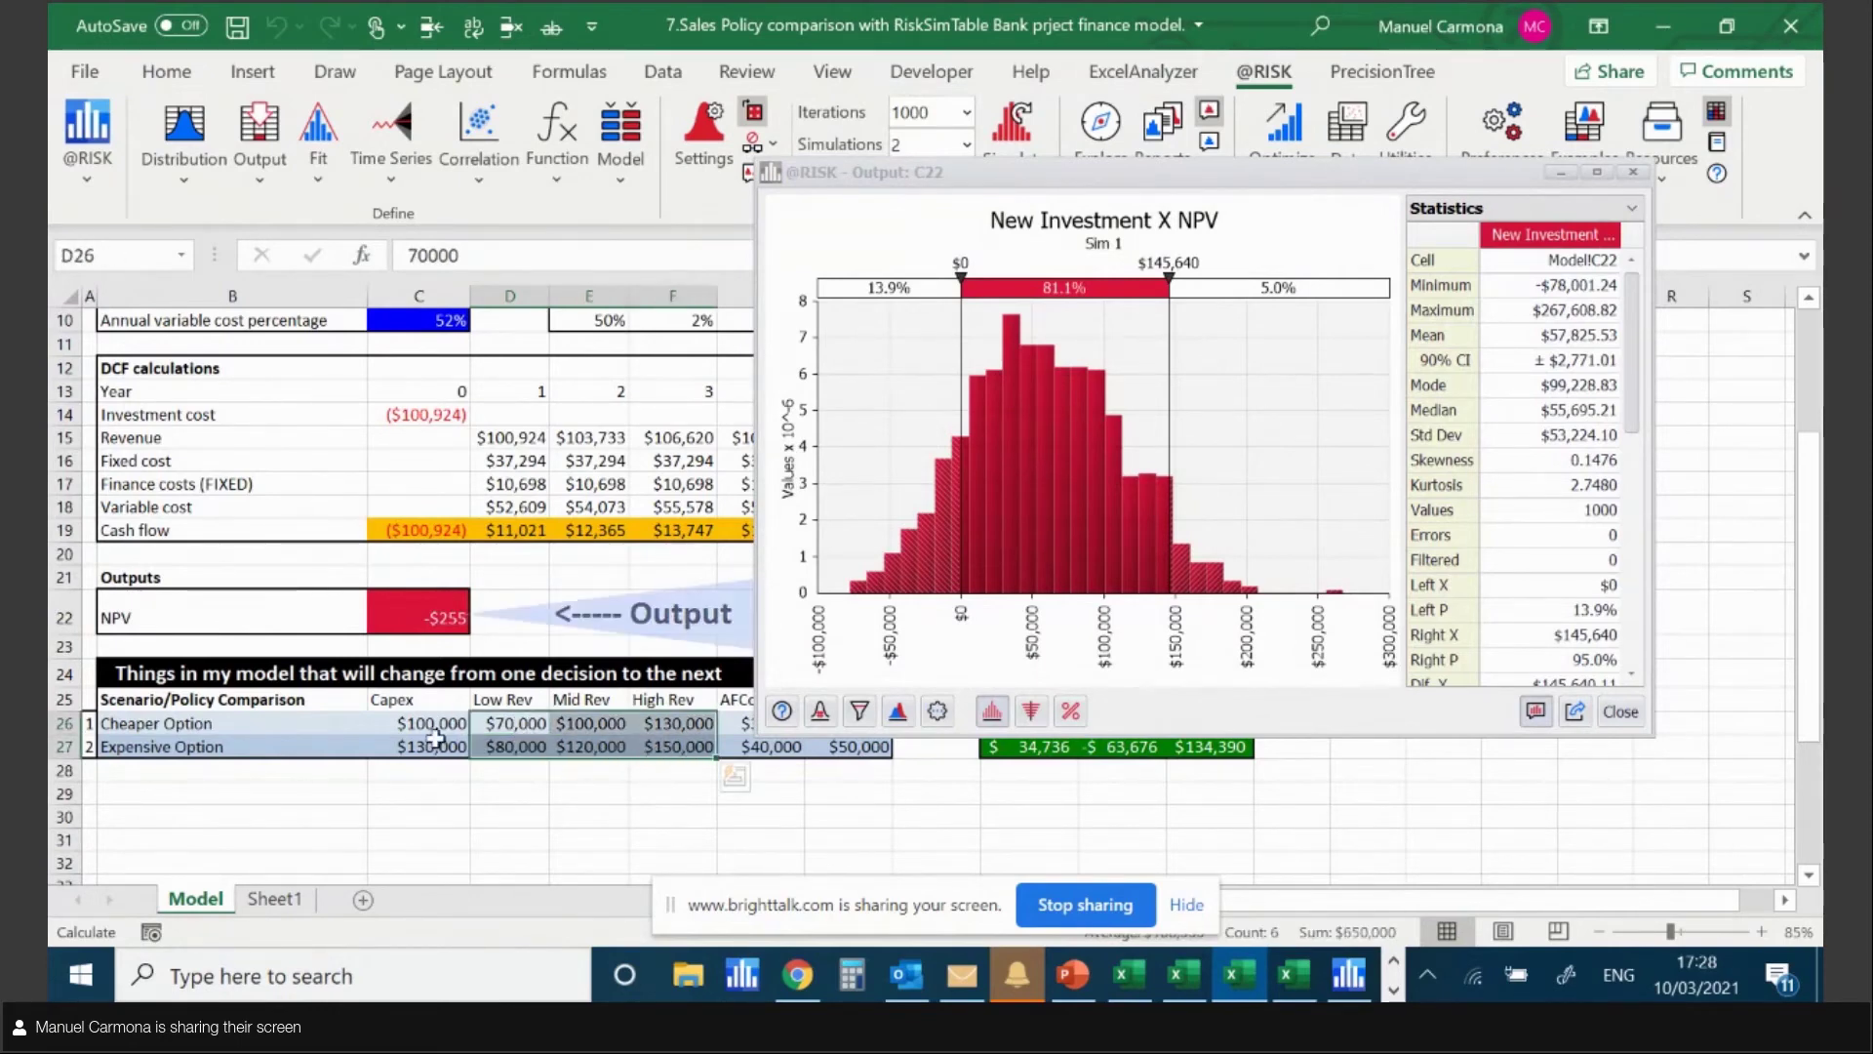
left_click(502, 749)
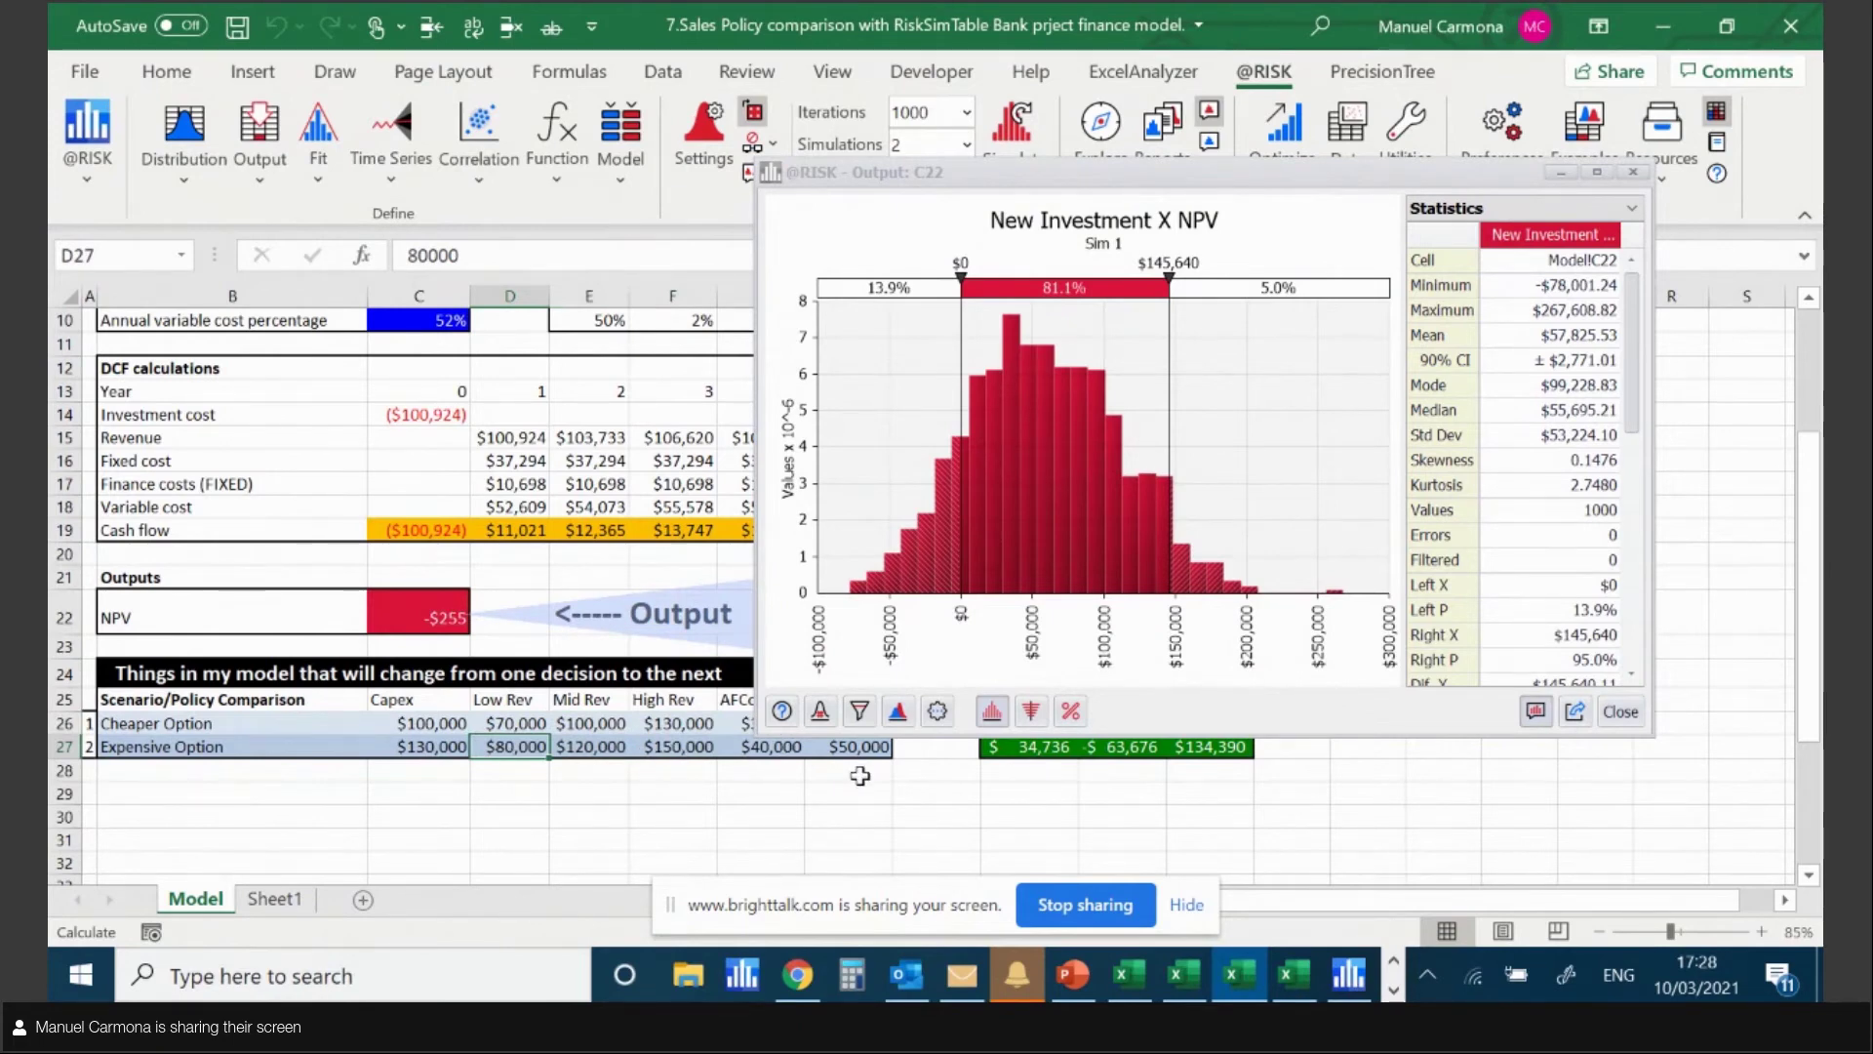
left_click(820, 711)
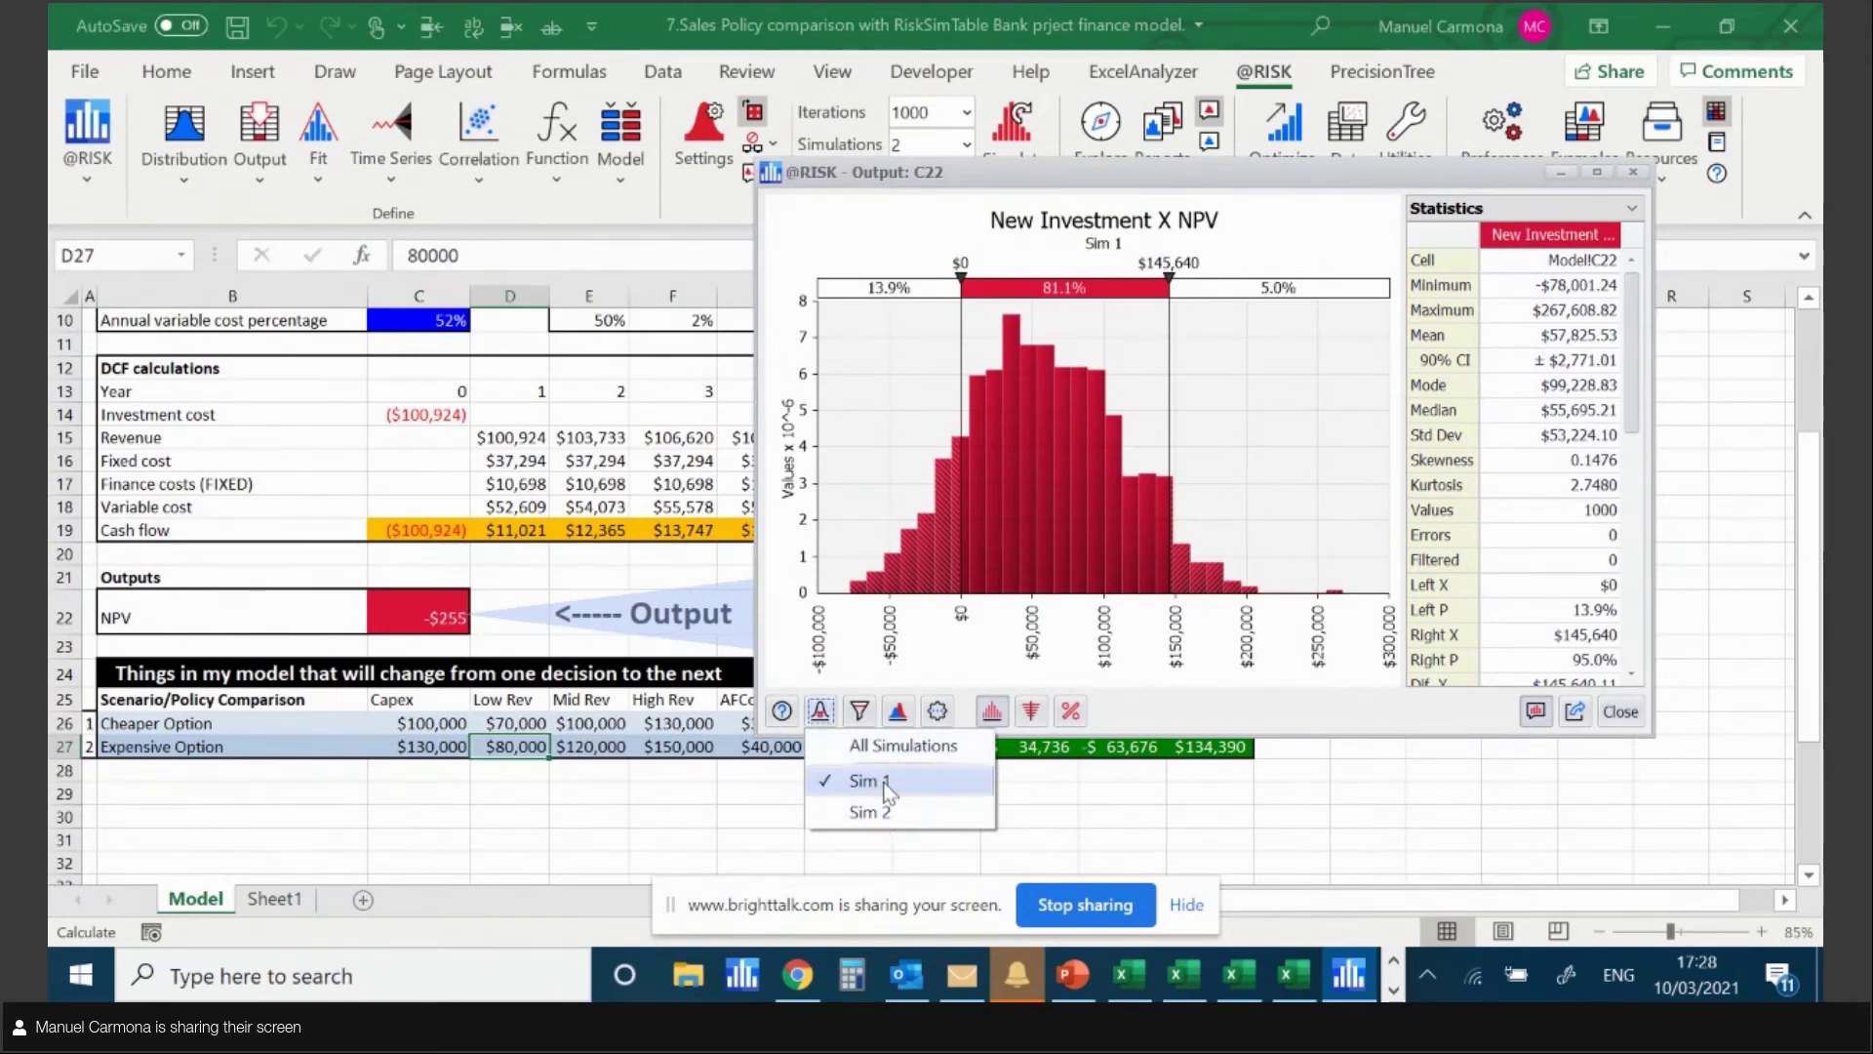
Overlay All Simulations on the NPV histogram, compare Sim 2's 30.0% left tail, then close it.
left_click(902, 746)
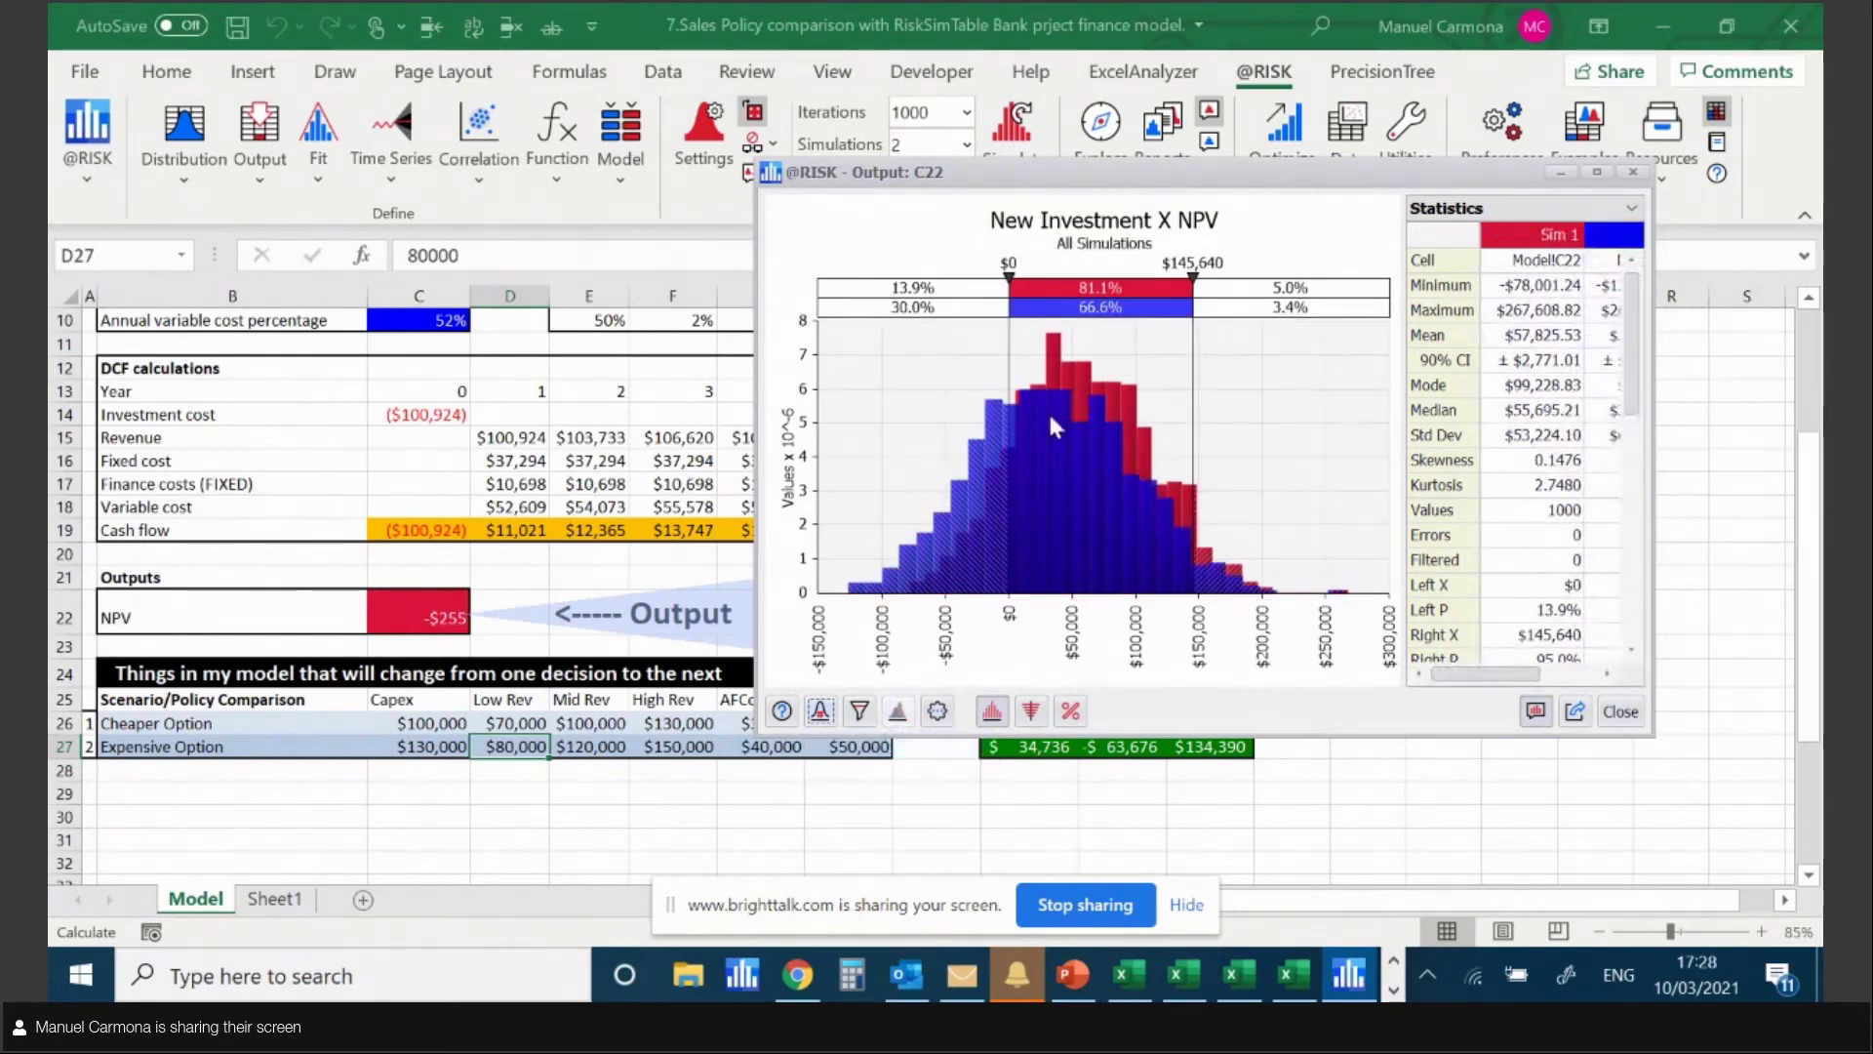
double_click(1145, 173)
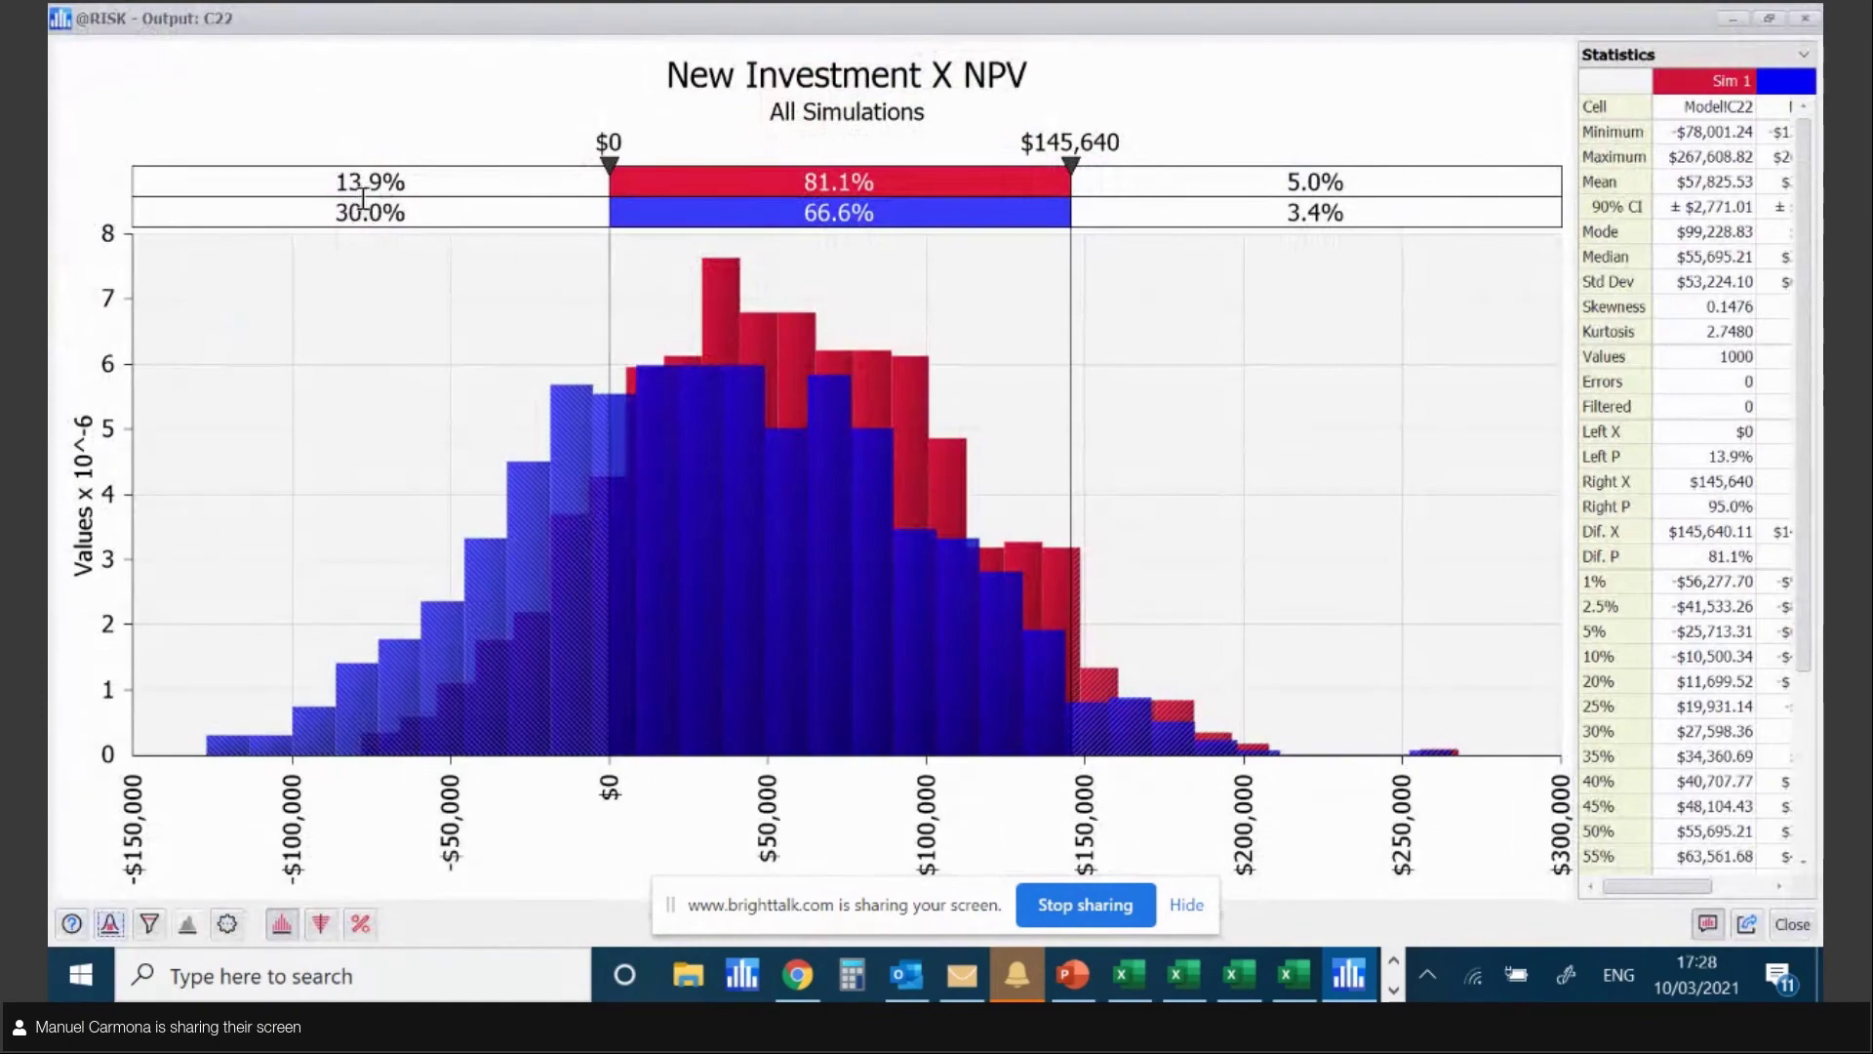
double_click(678, 29)
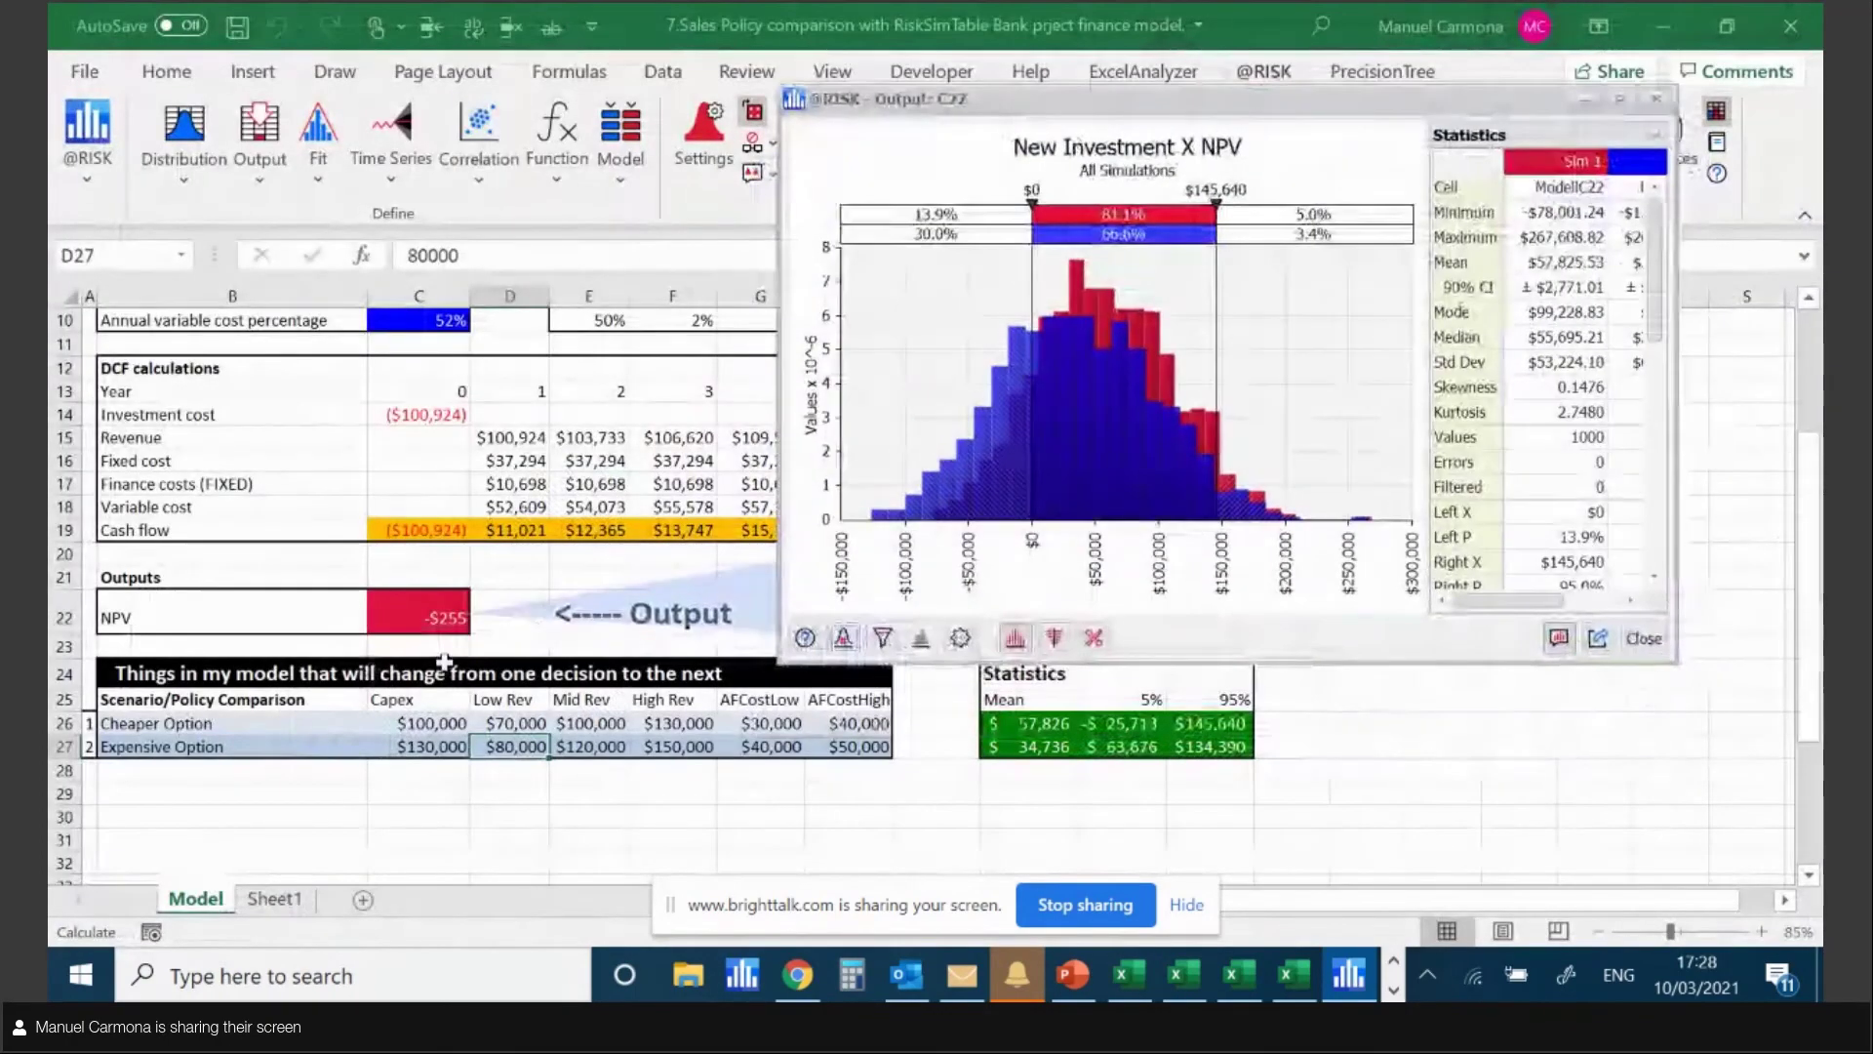
left_click(144, 722)
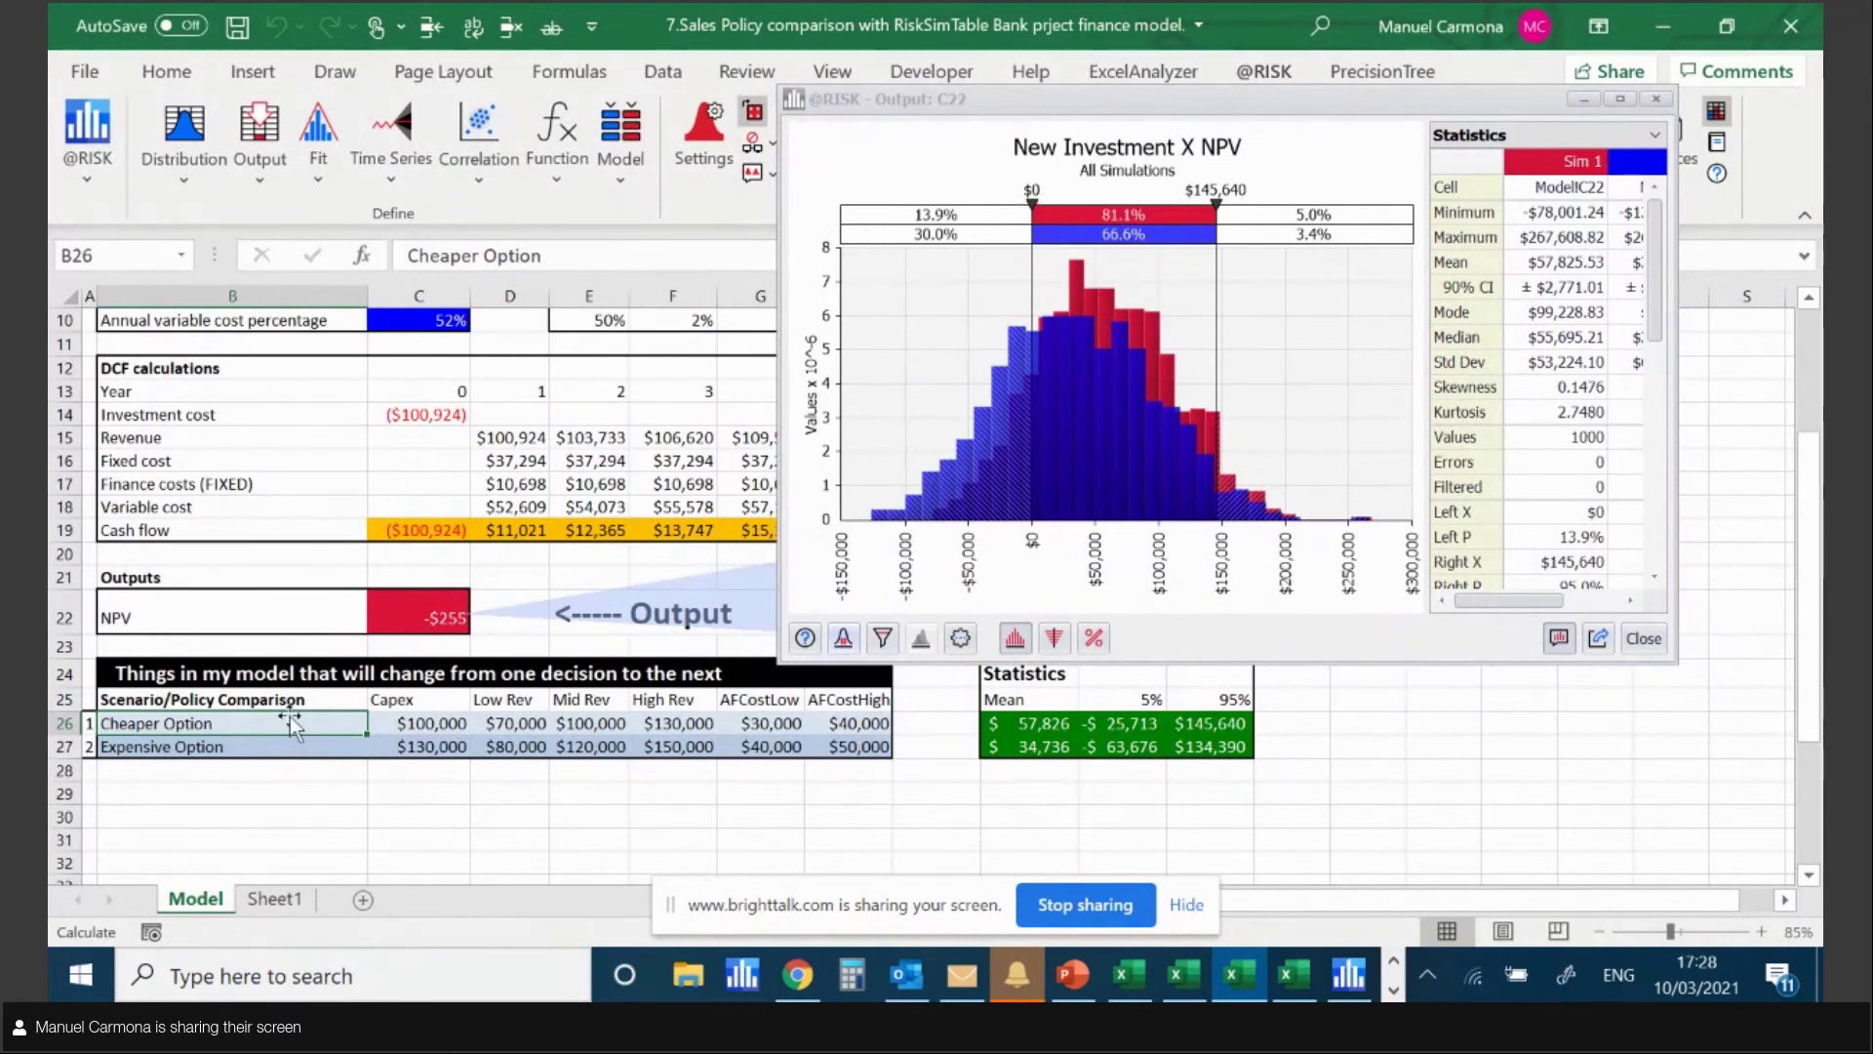
left_click(979, 239)
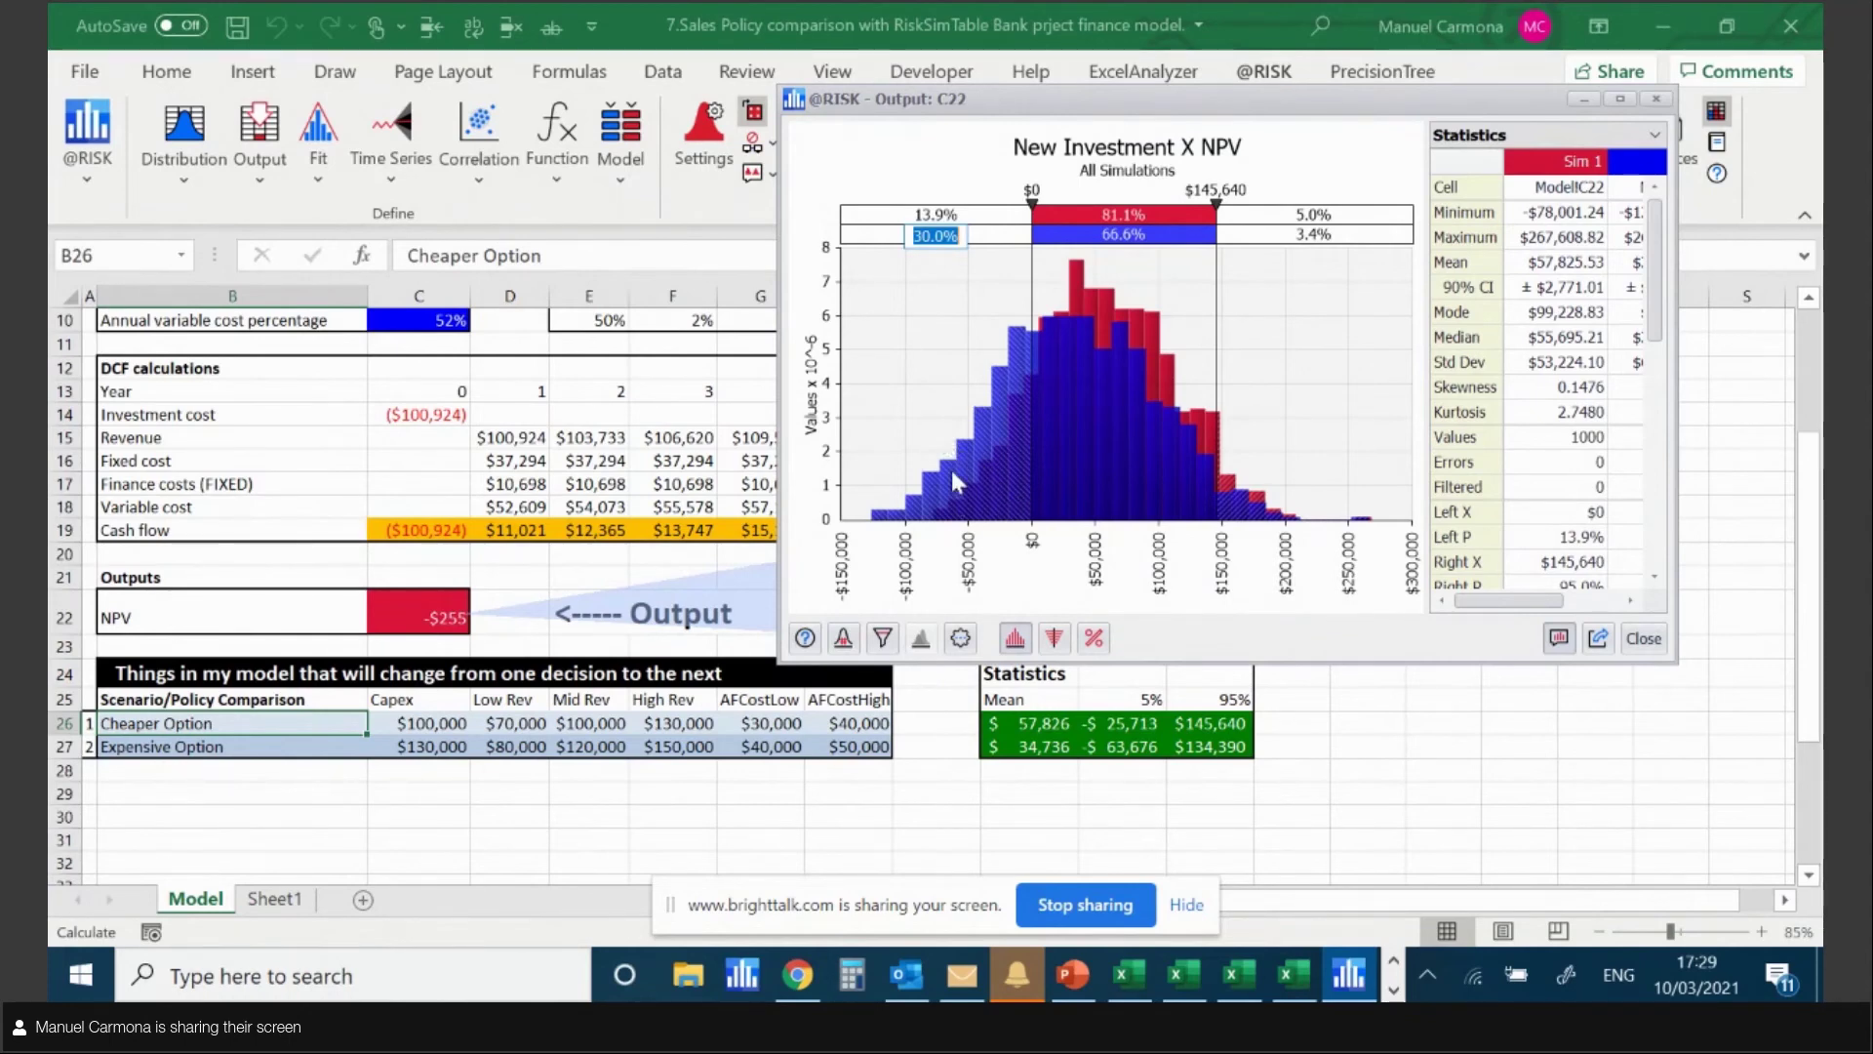
left_click(1645, 639)
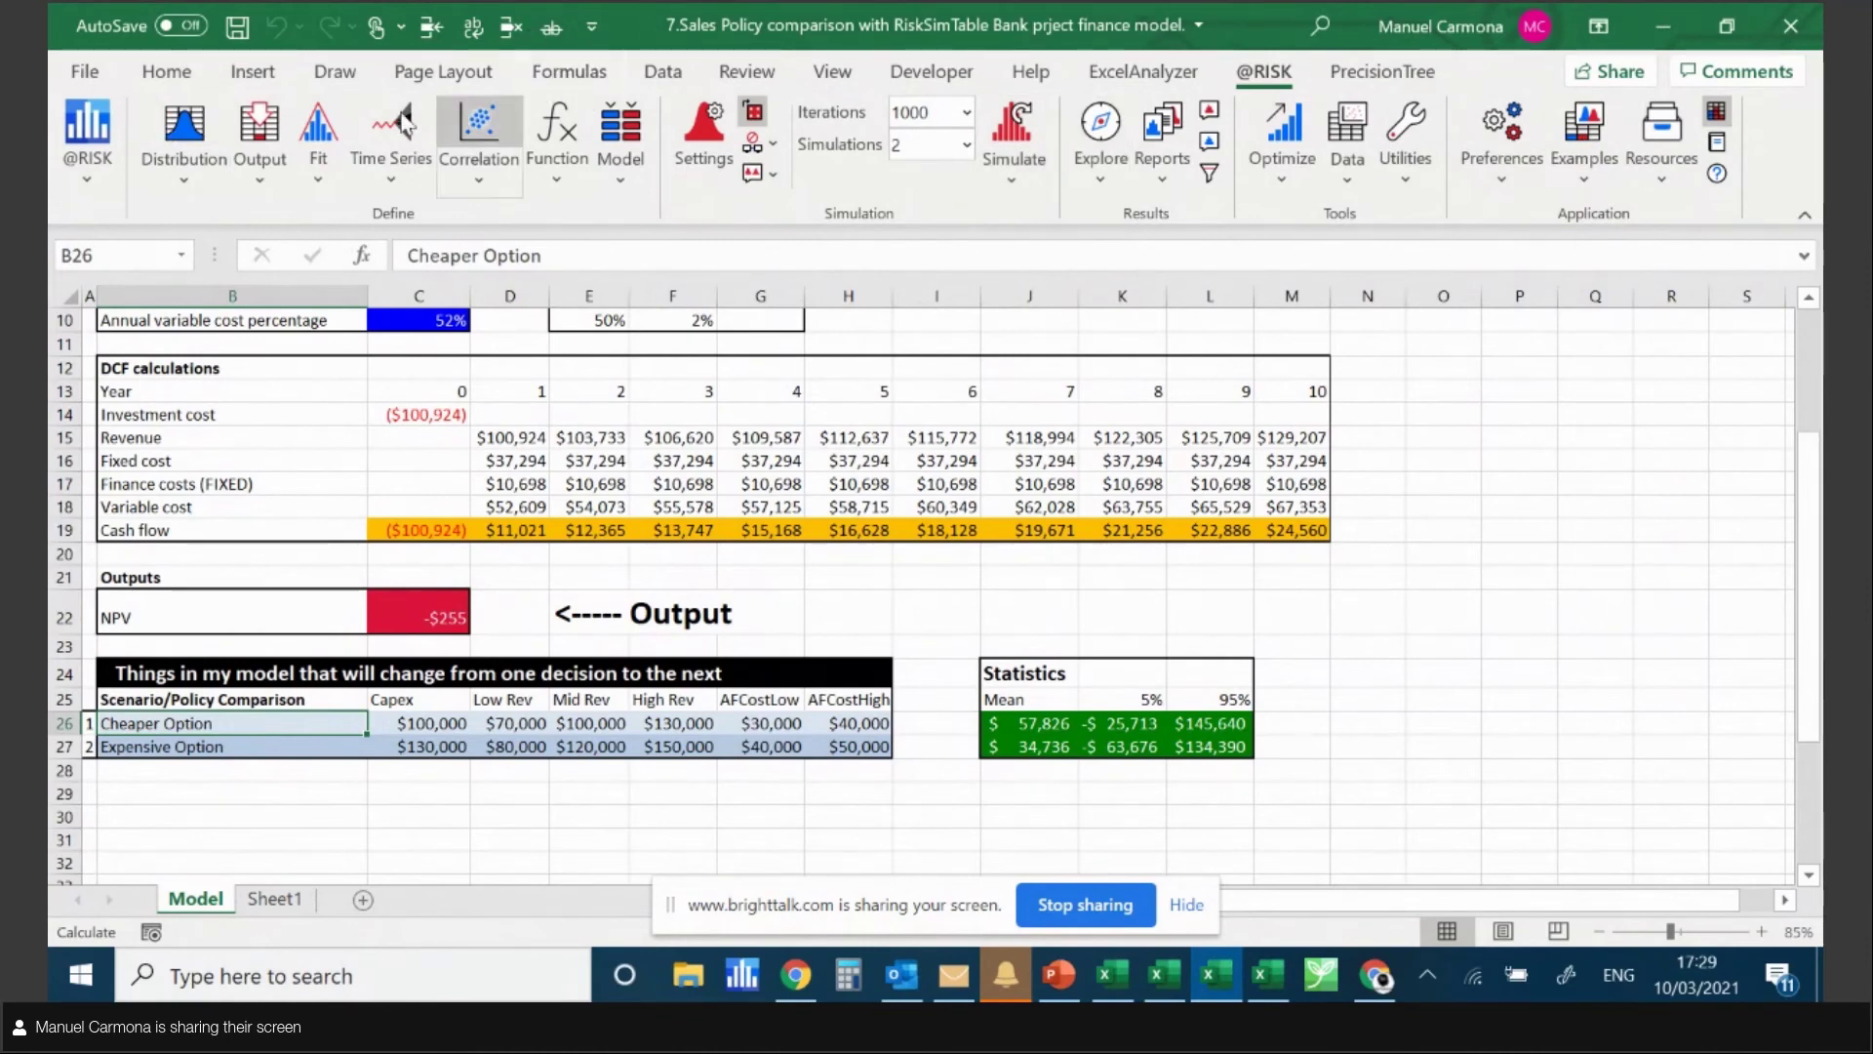
left_click(1118, 177)
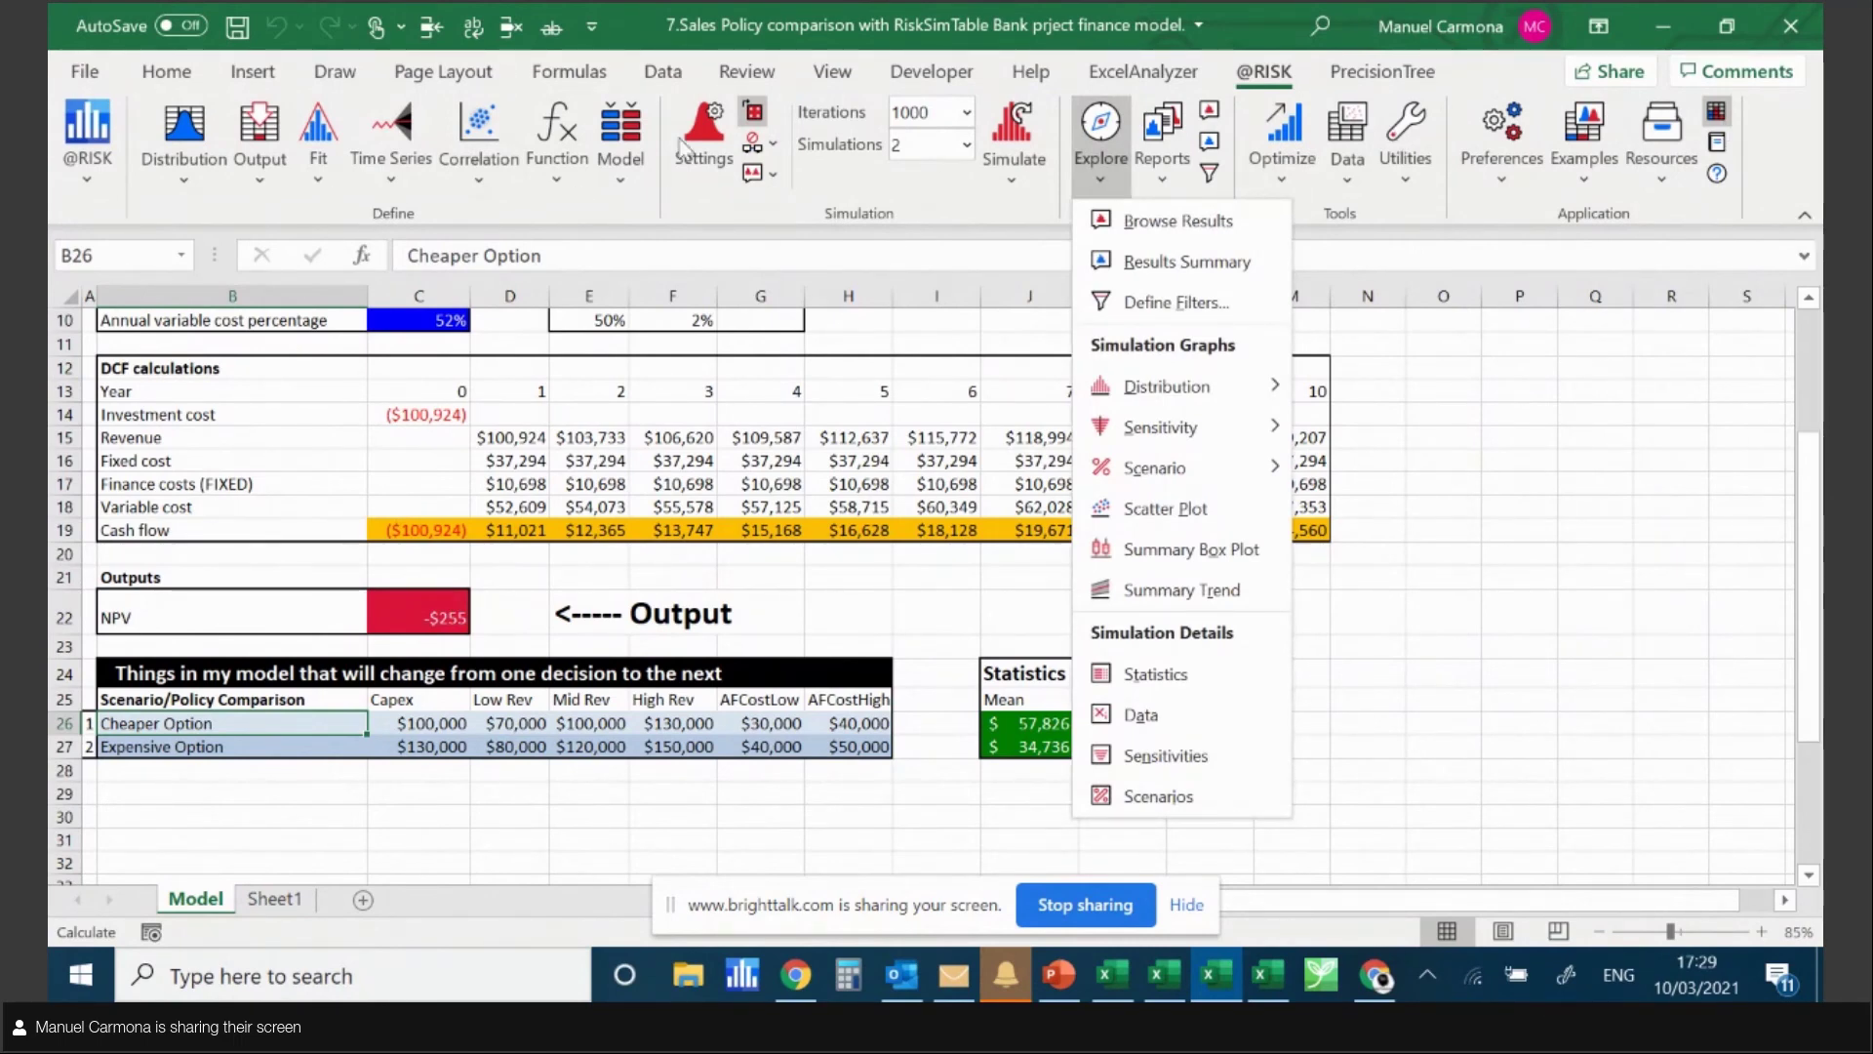
left_click(1352, 182)
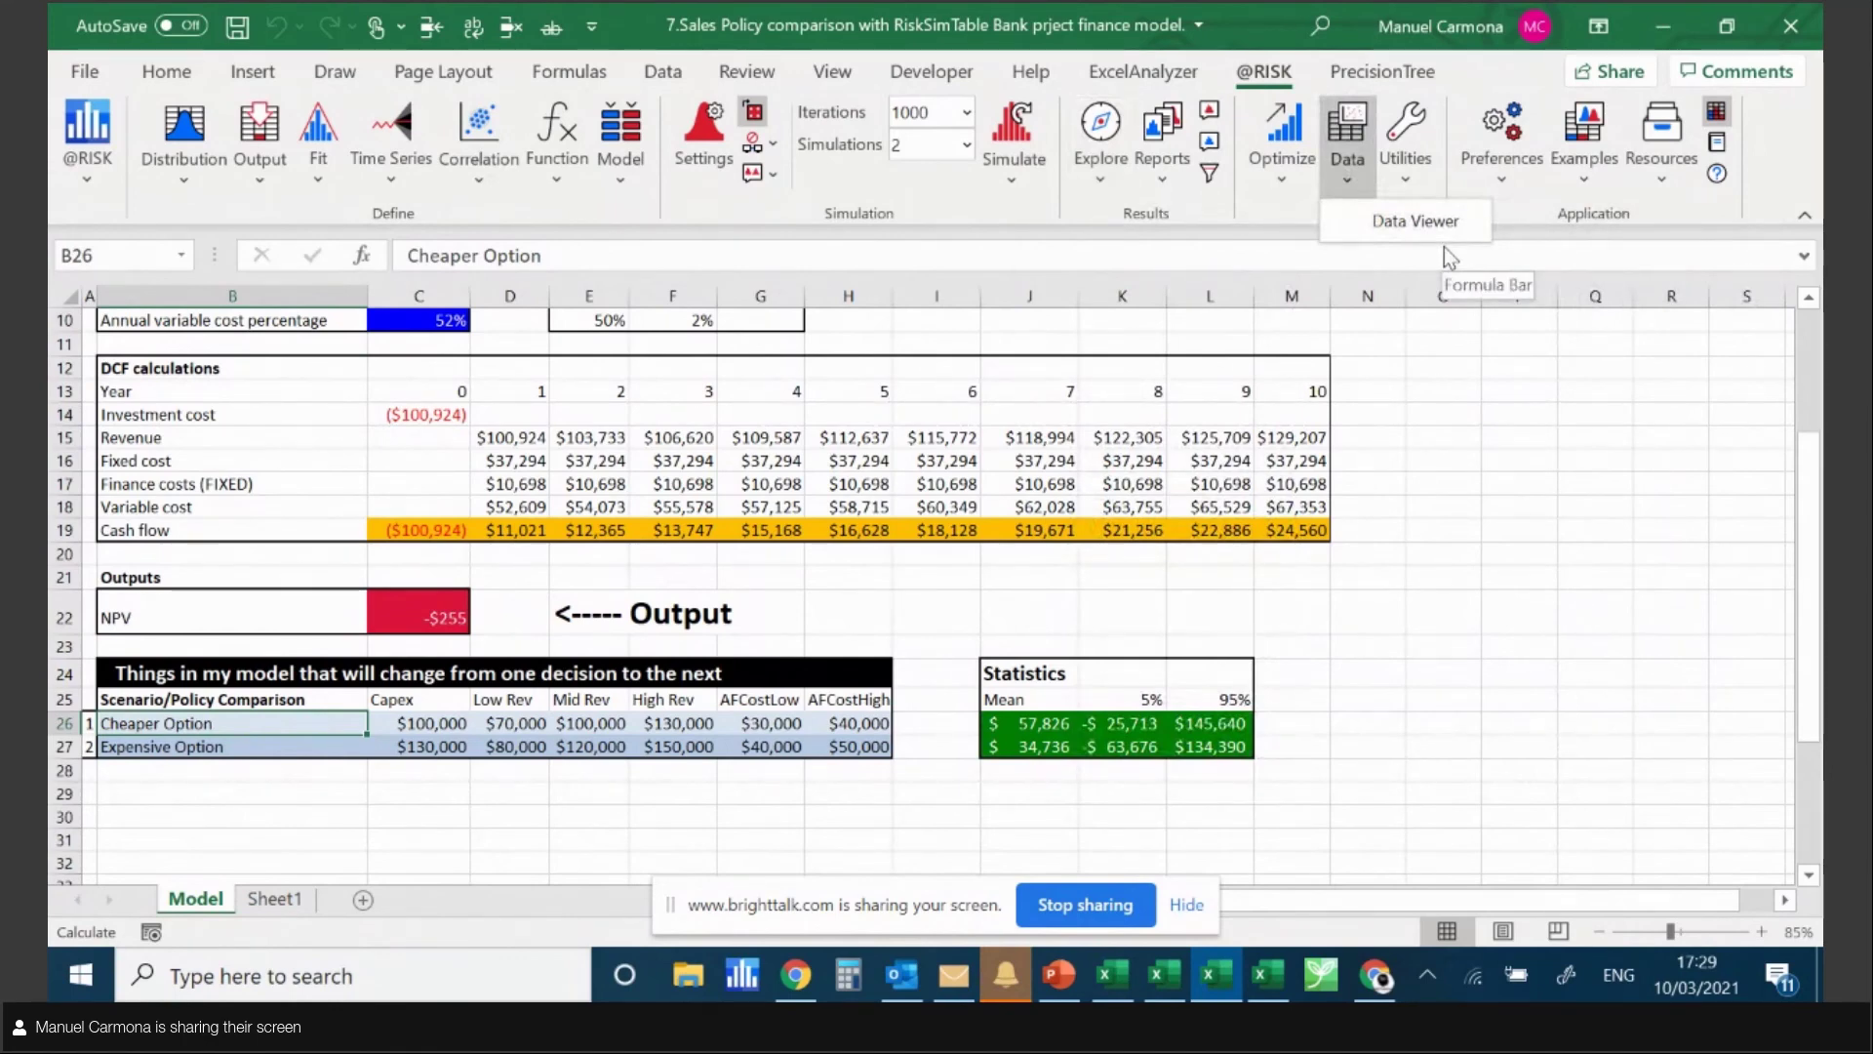
scroll(442, 341, "up", 1)
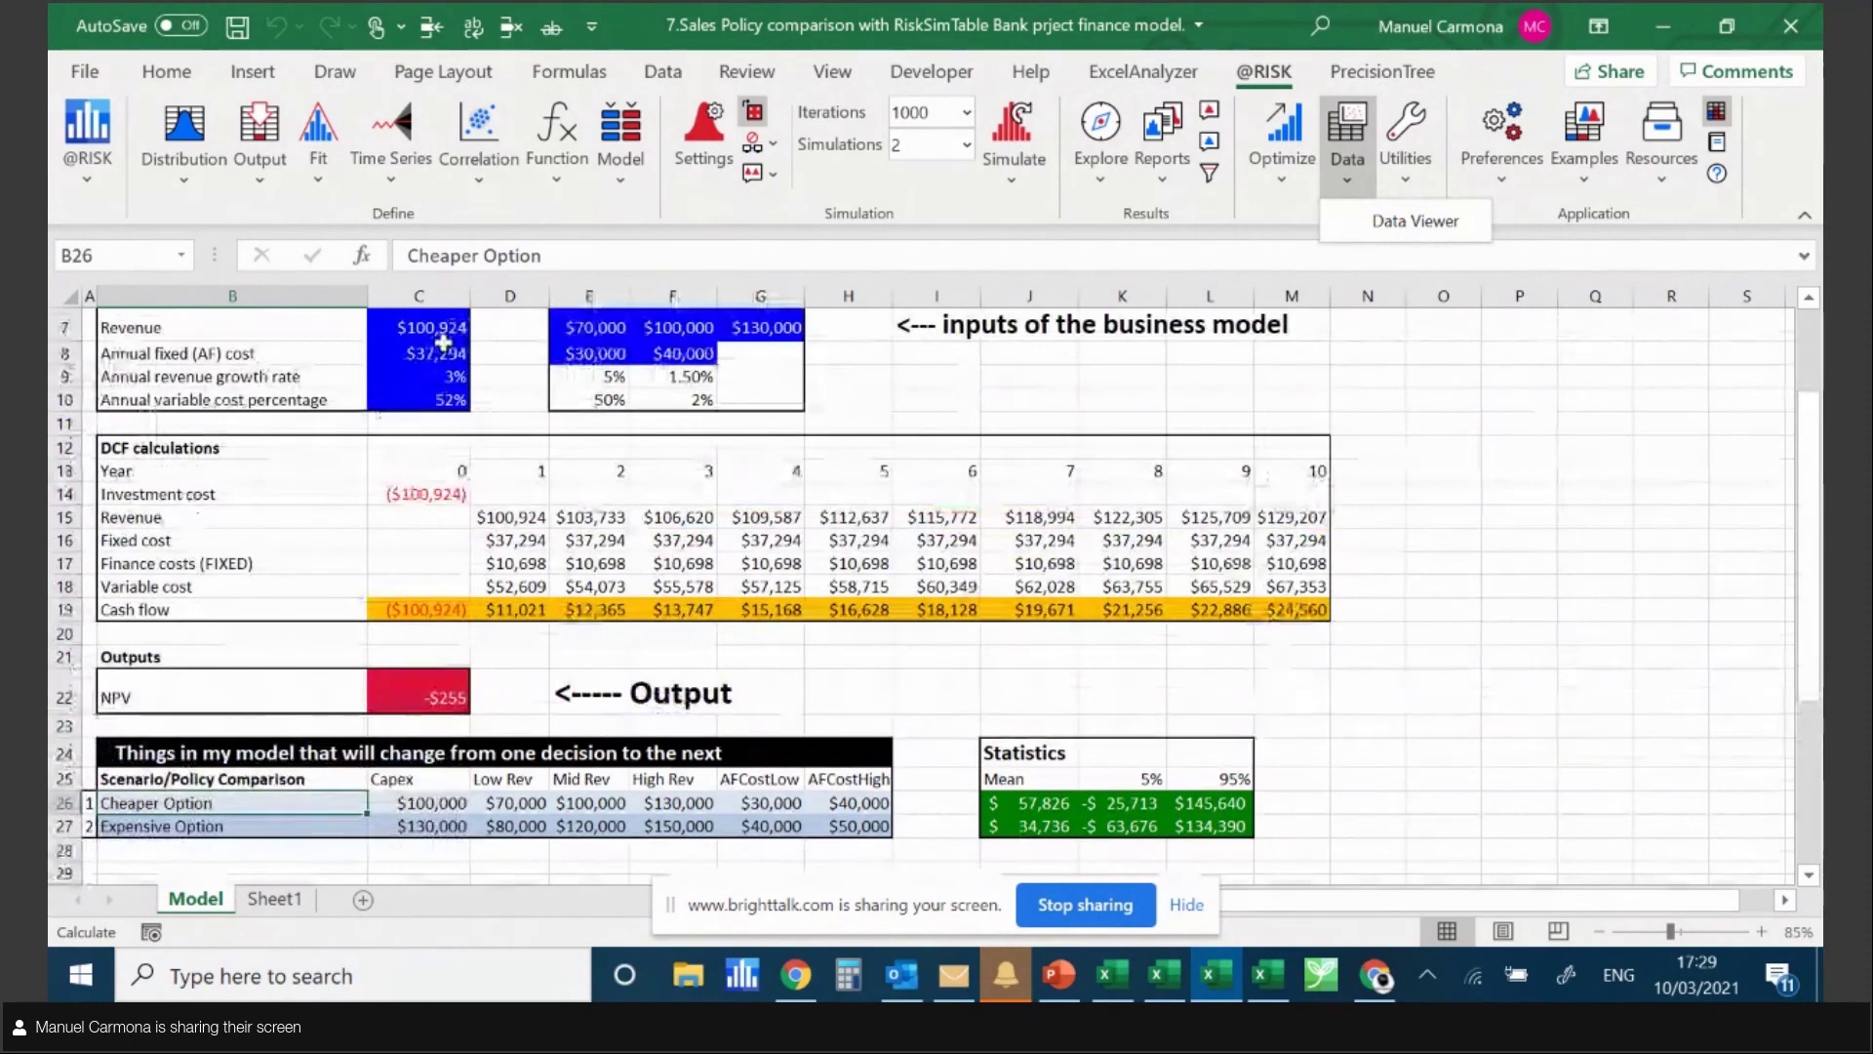
left_click(438, 336)
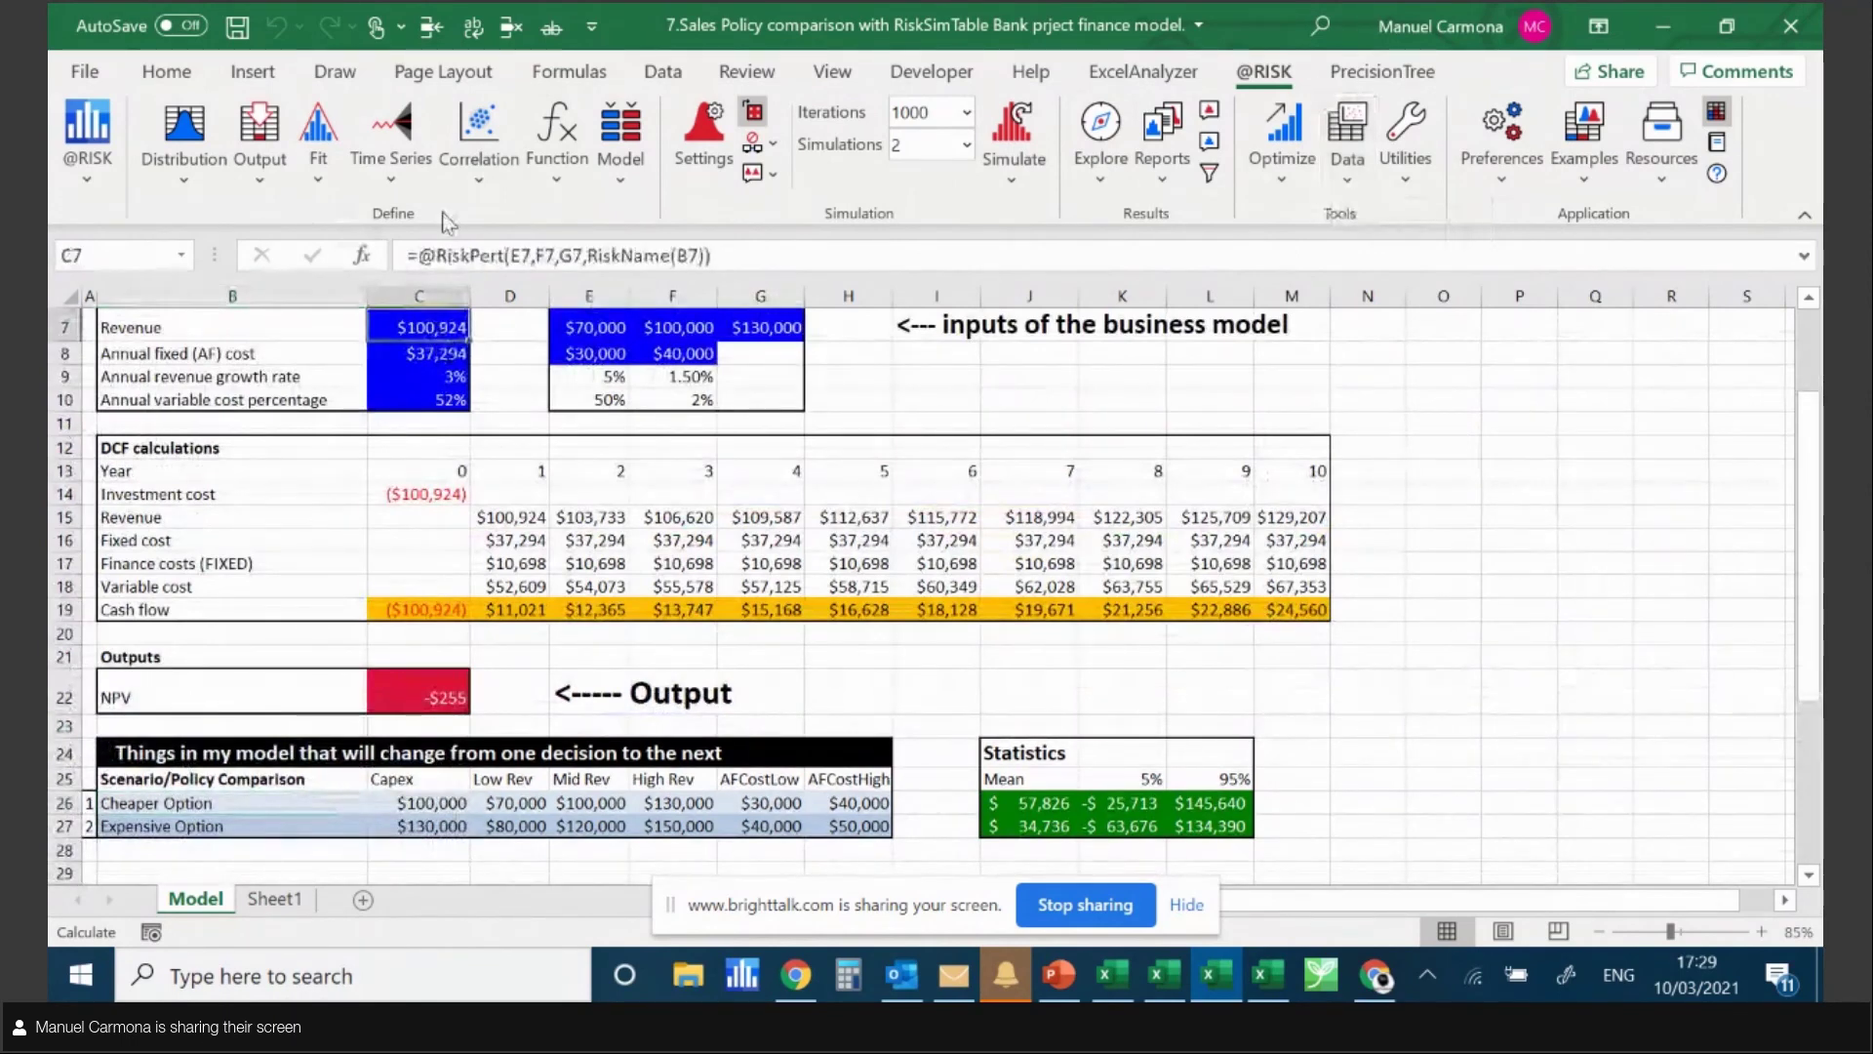
left_click(180, 132)
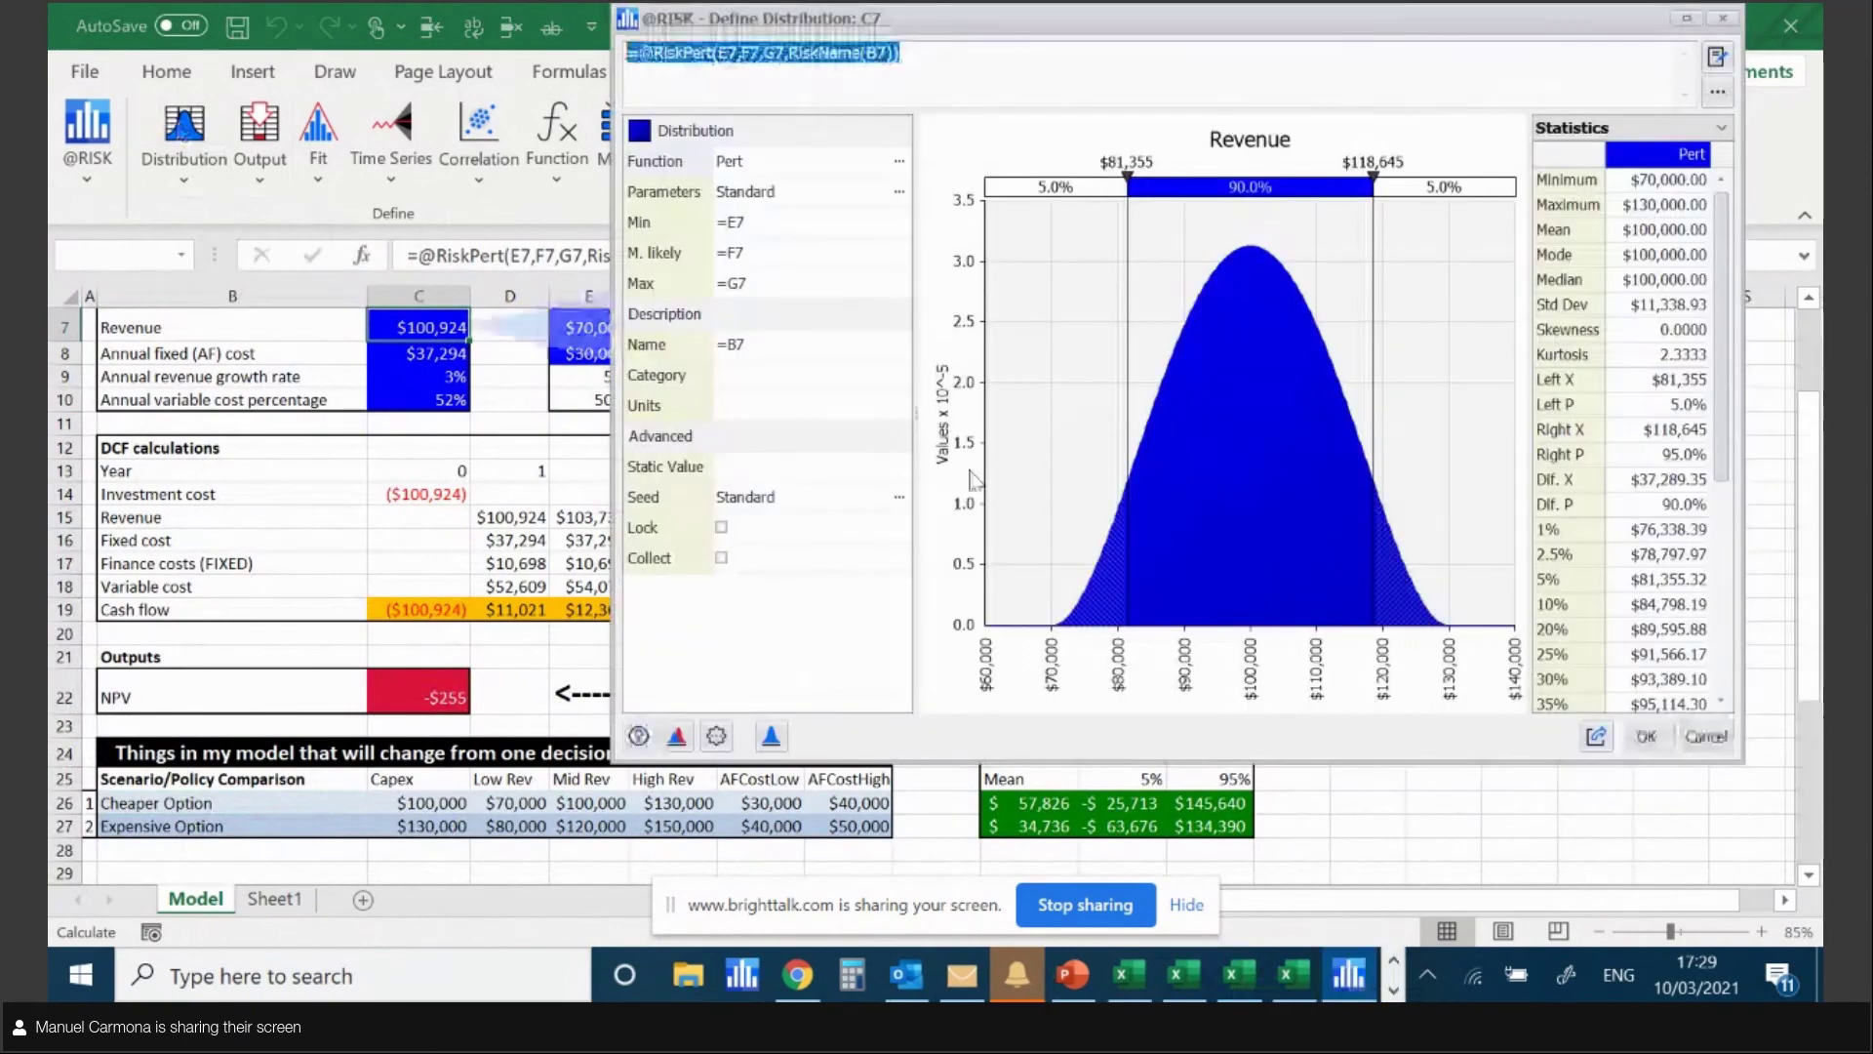
left_click(1706, 737)
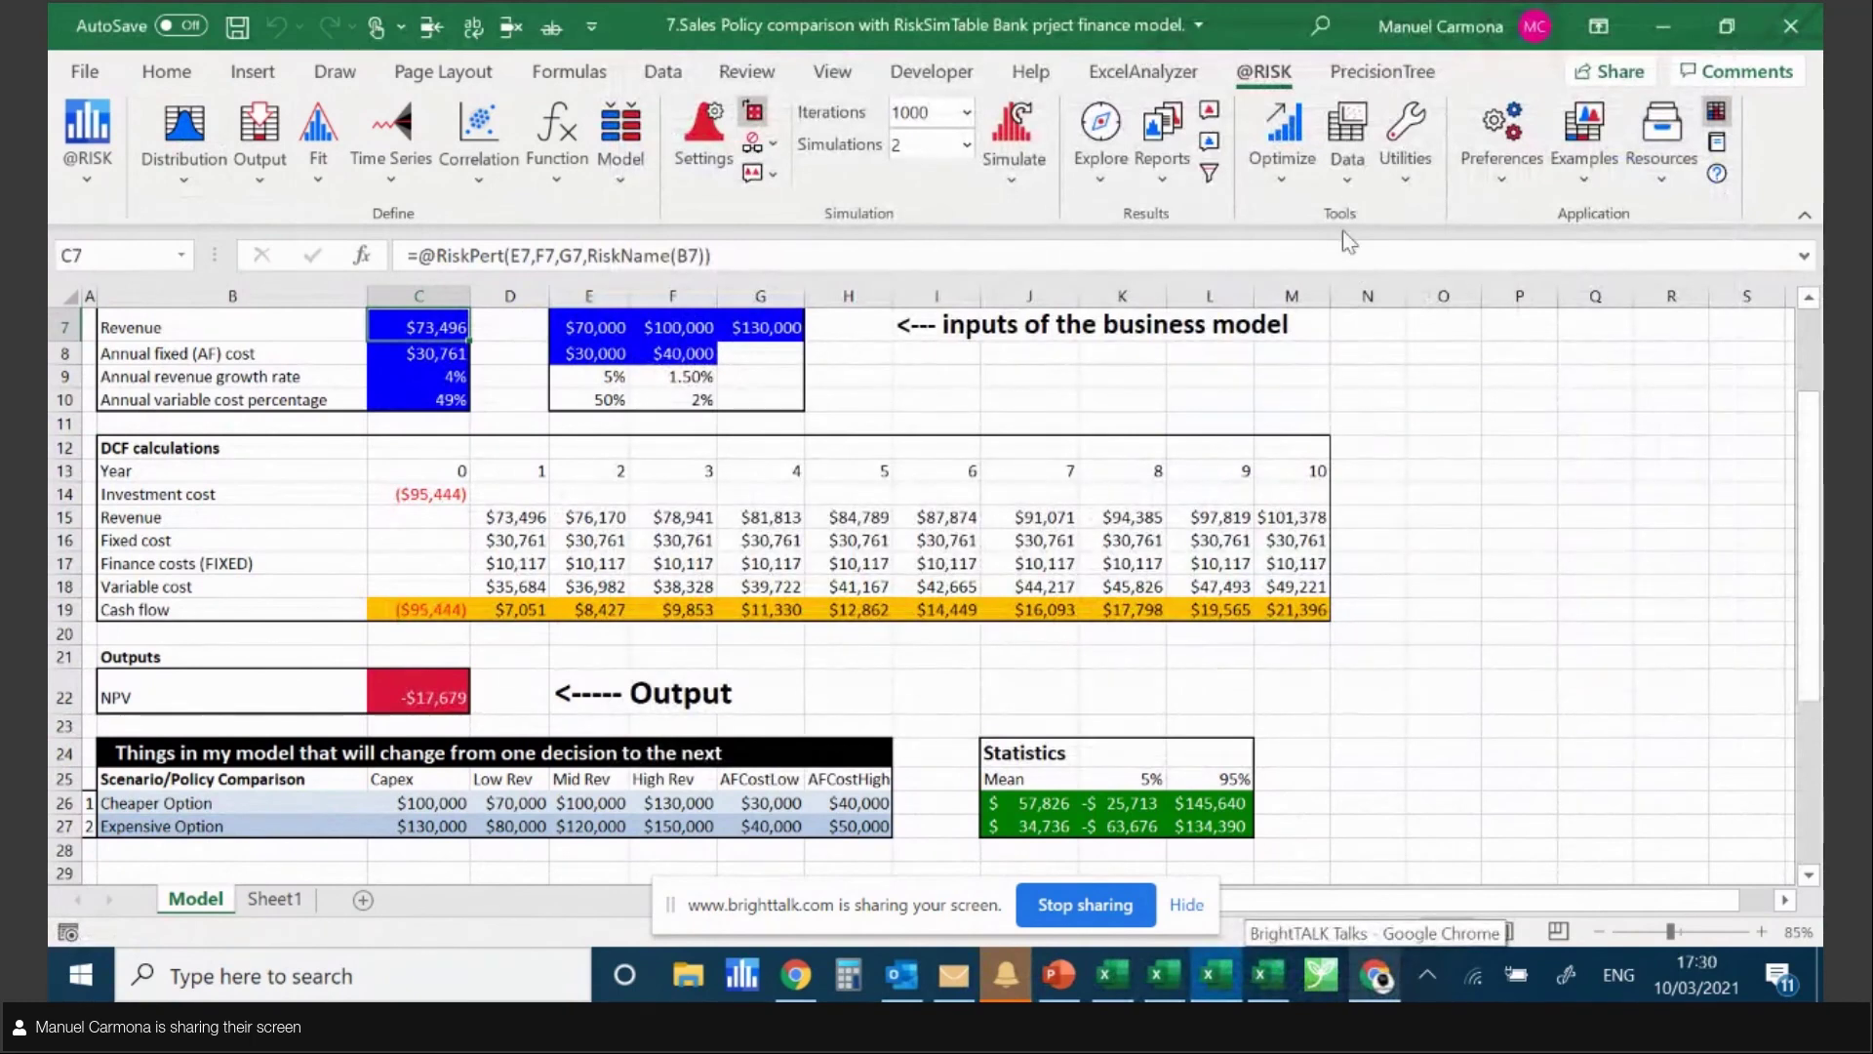
left_click(1404, 174)
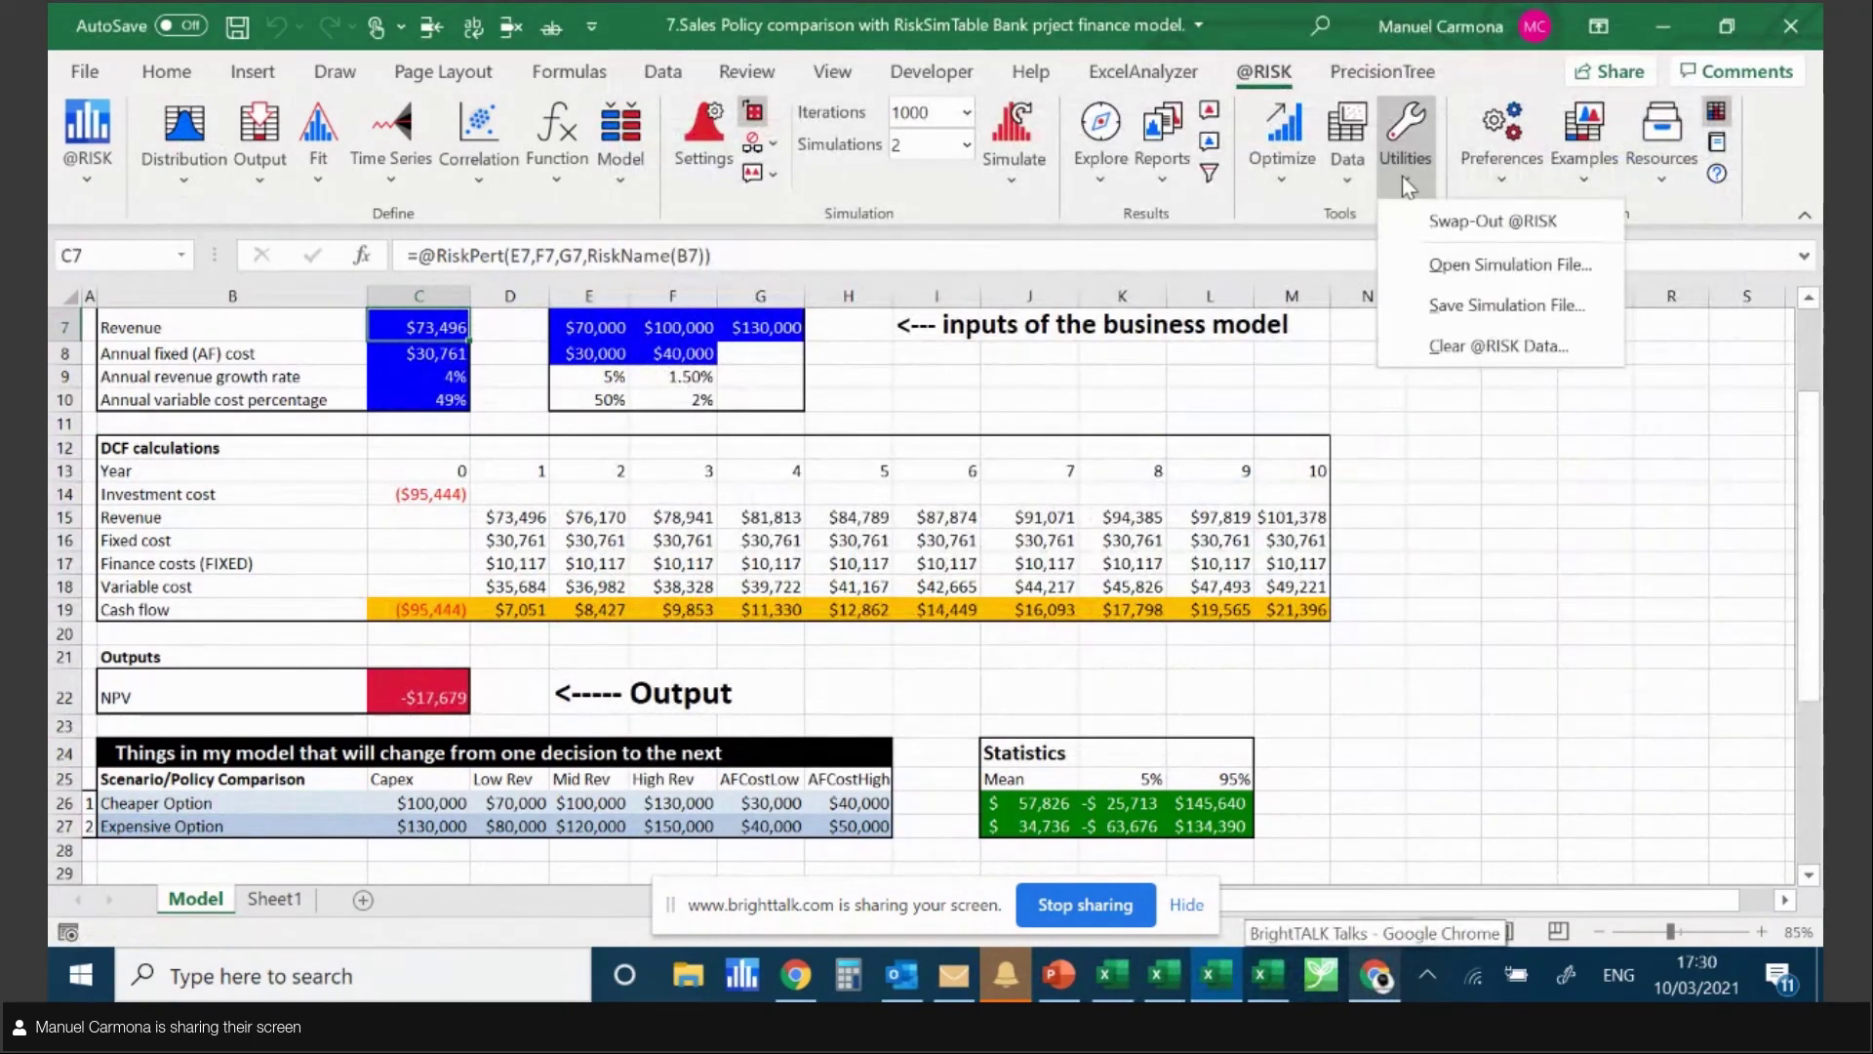